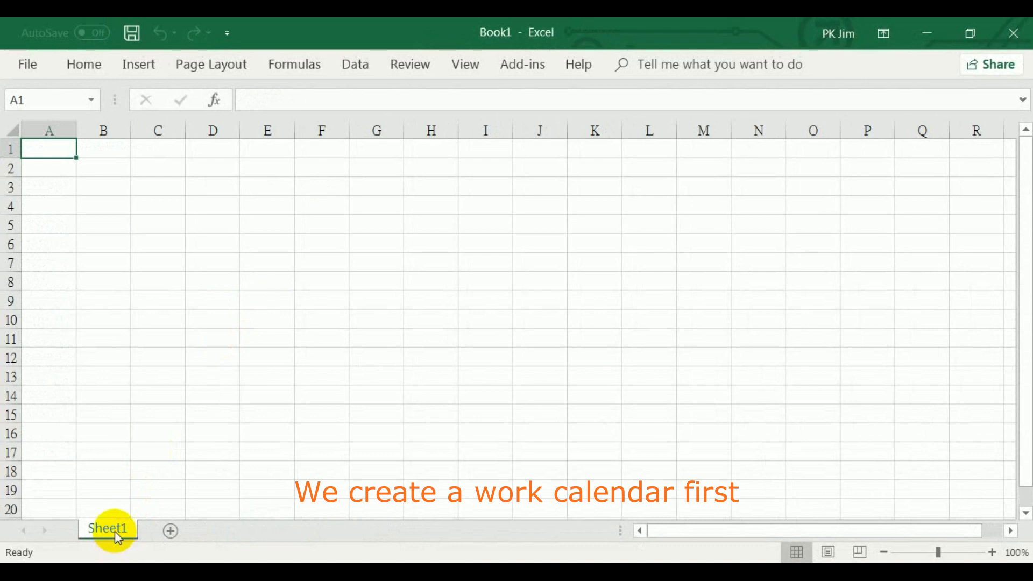
# Rename the Sheet1 worksheet as Calendar
pyautogui.doubleClick(115, 530)
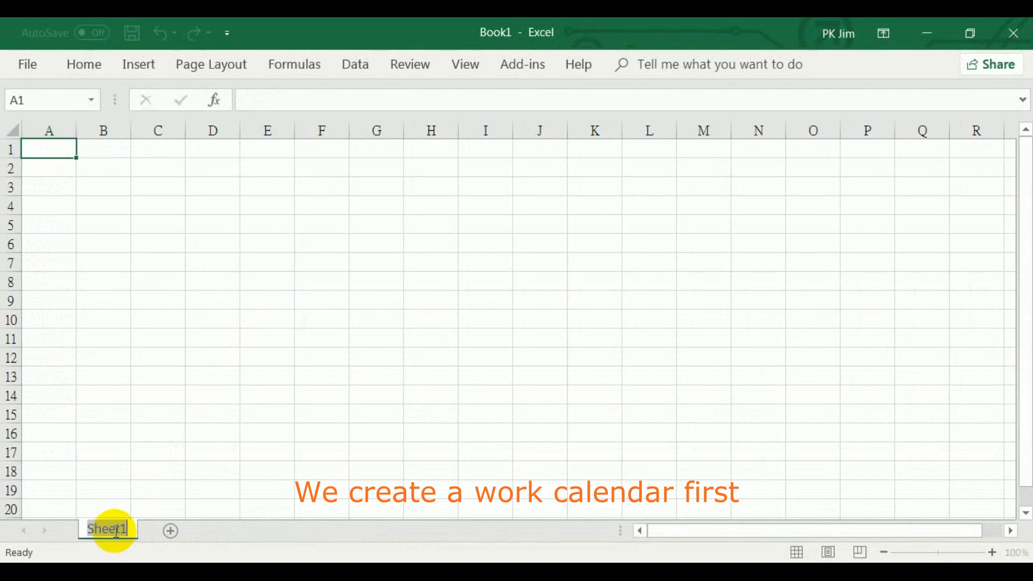
pyautogui.write('Calendar')
pyautogui.press('Return')
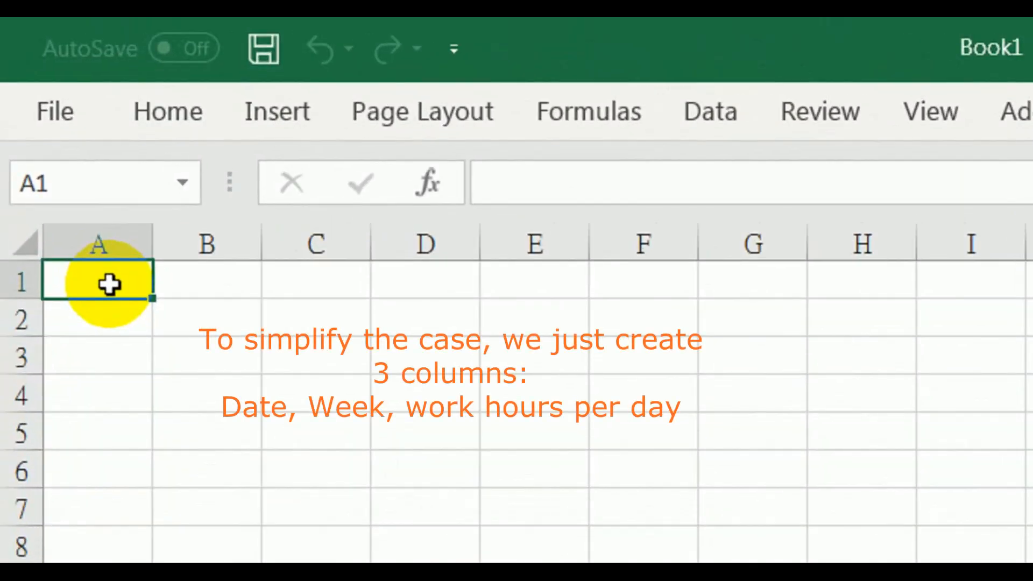
# Enter the column headers Date in cell A1 and Week Day in cell B1
pyautogui.write('Dat')
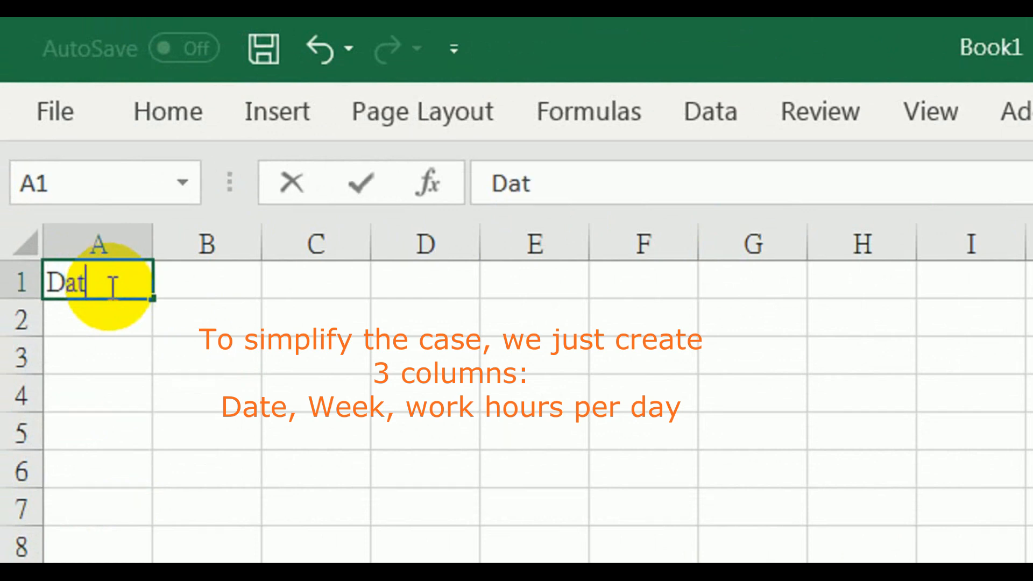
pyautogui.write('e')
pyautogui.press('Tab')
pyautogui.write('W')
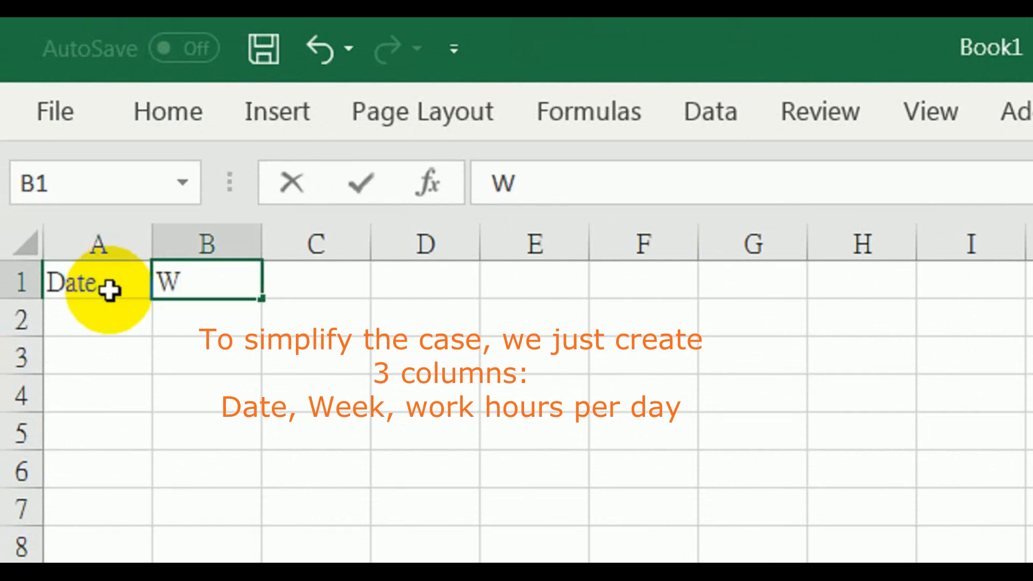
pyautogui.write('eek Day')
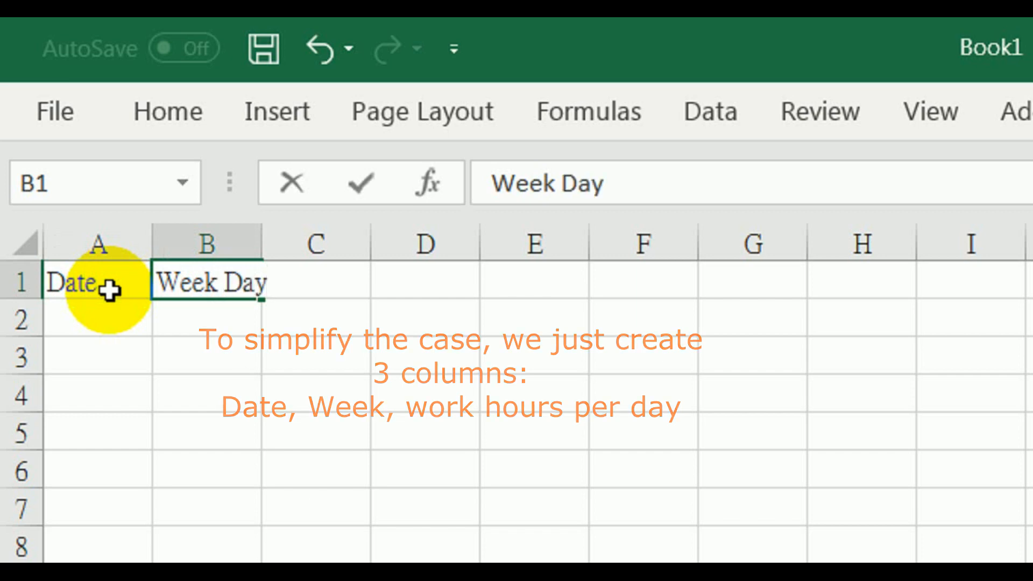
# Enter Work Hour as the third column header in cell C1
pyautogui.press('Tab')
pyautogui.write('W')
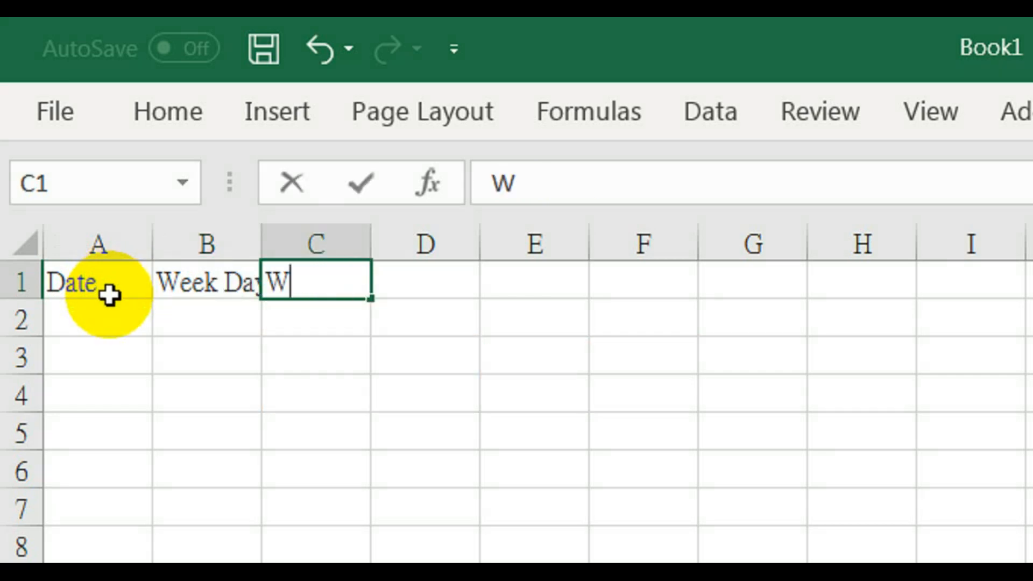
pyautogui.write('ork Hour ')
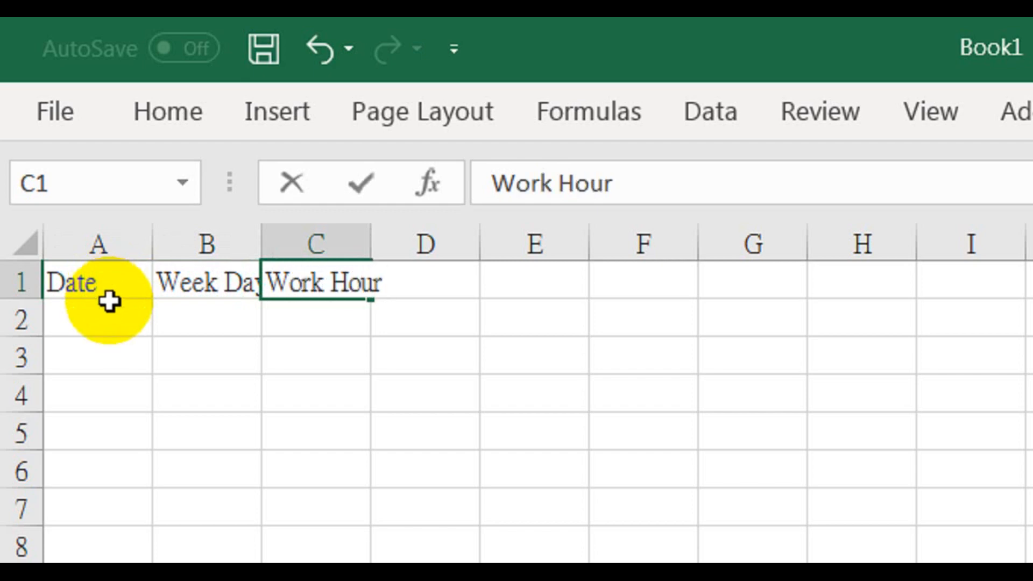
pyautogui.write('Per Day')
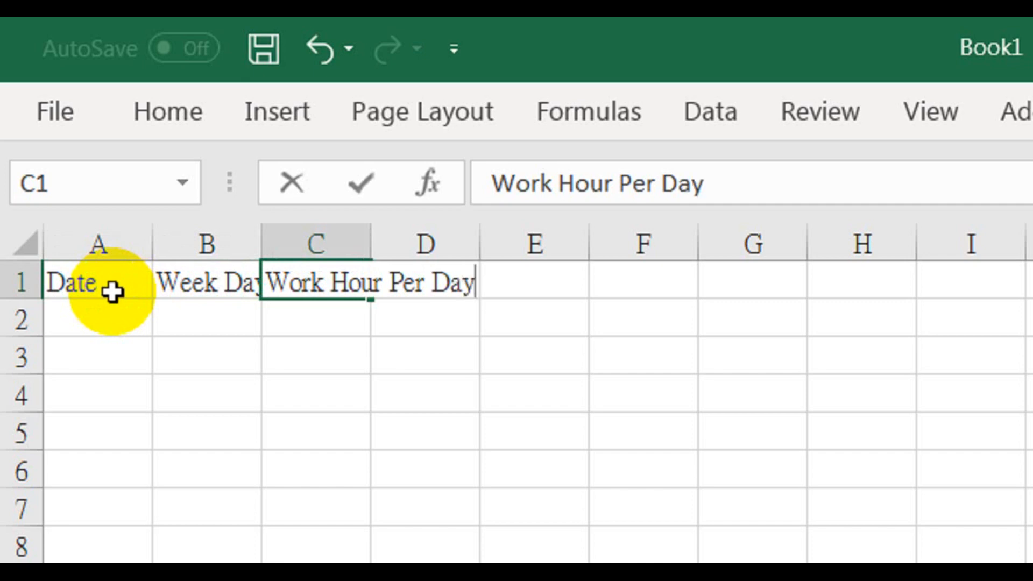
pyautogui.press('BackSpace')
pyautogui.press('BackSpace')
pyautogui.press('BackSpace')
pyautogui.press('BackSpace')
pyautogui.press('BackSpace')
pyautogui.press('BackSpace')
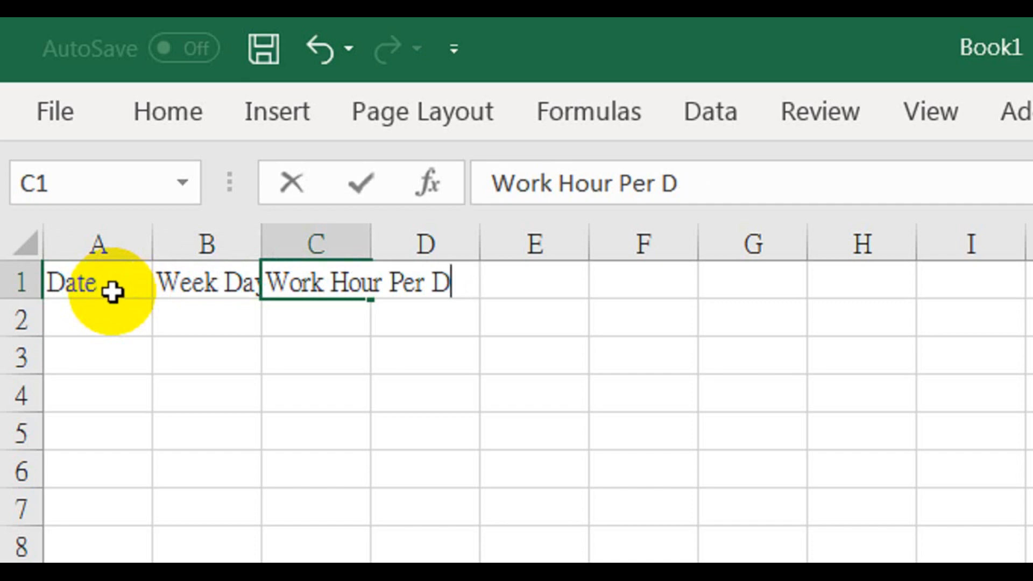
pyautogui.press('BackSpace')
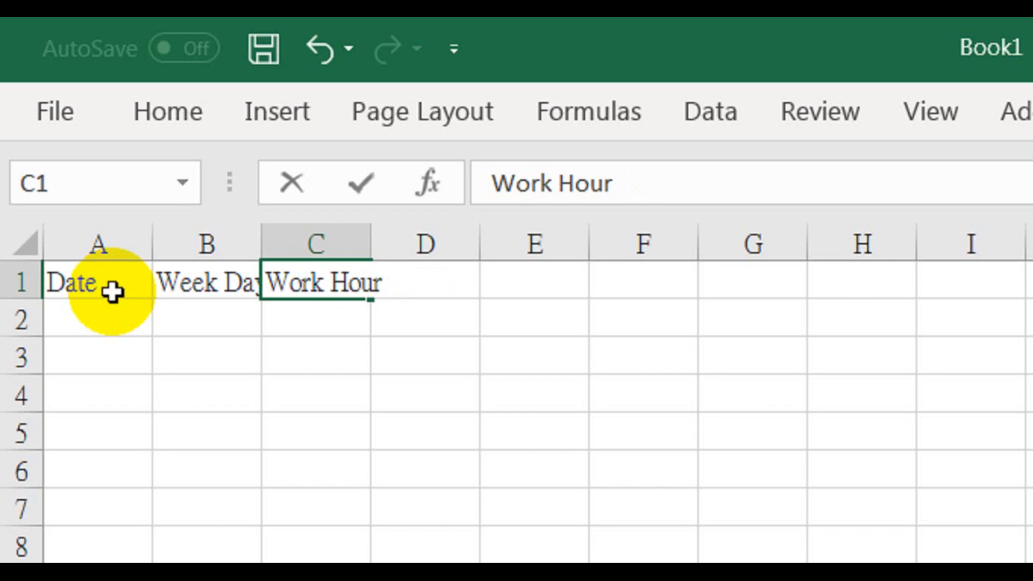
pyautogui.press('Return')
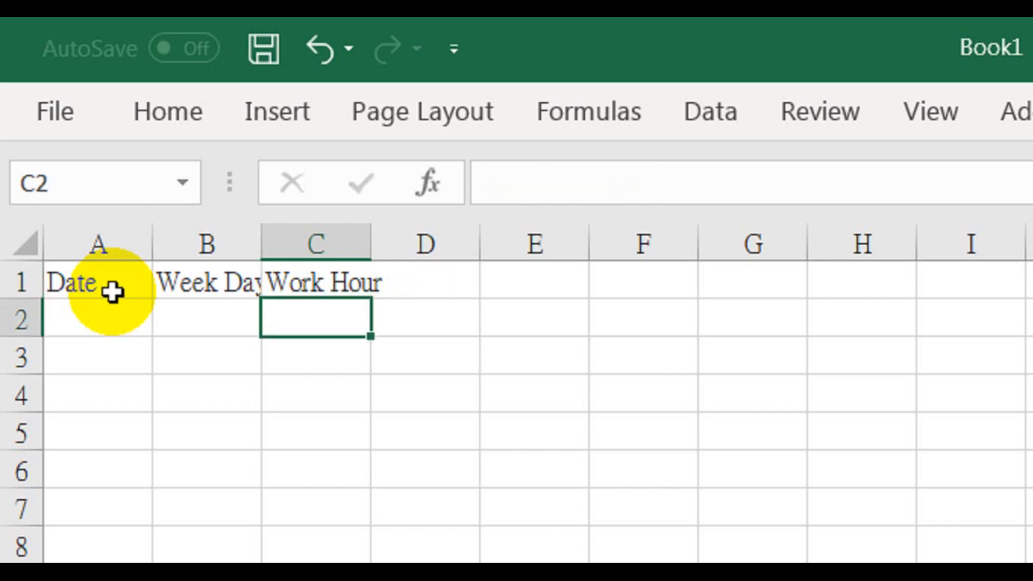
# Turn on text wrapping for the whole header row 1
pyautogui.click(24, 276)
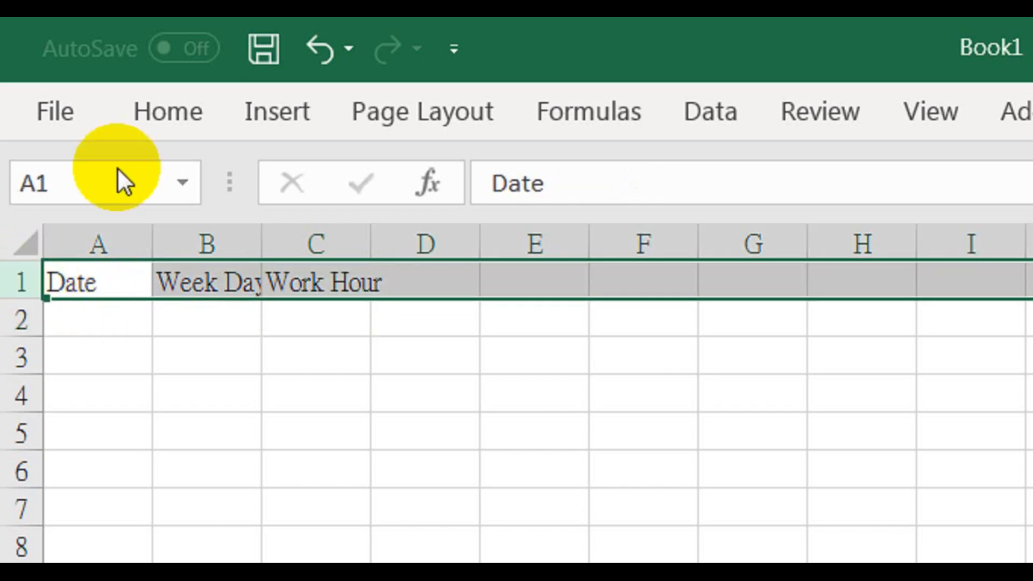
pyautogui.click(160, 104)
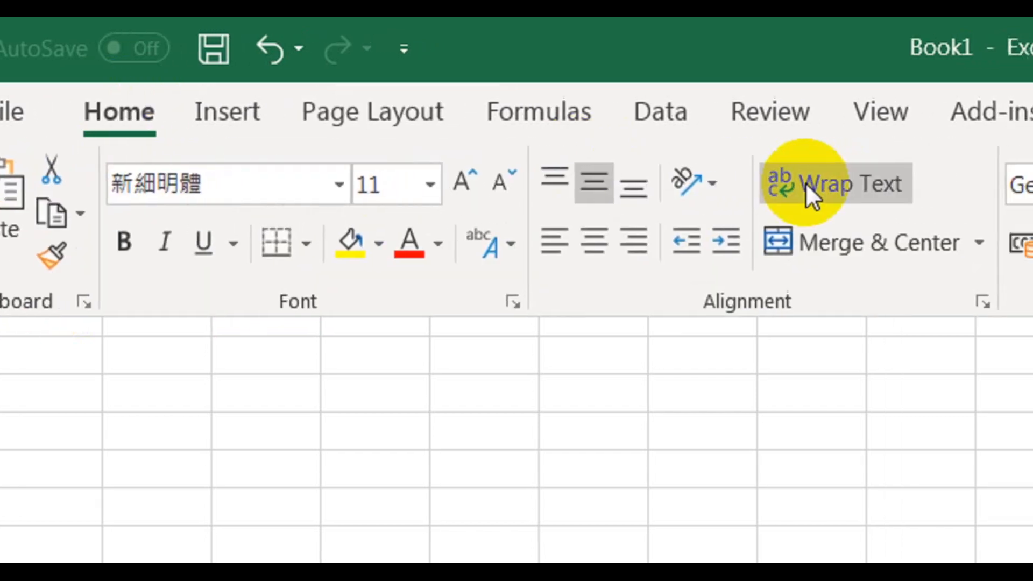
pyautogui.click(805, 184)
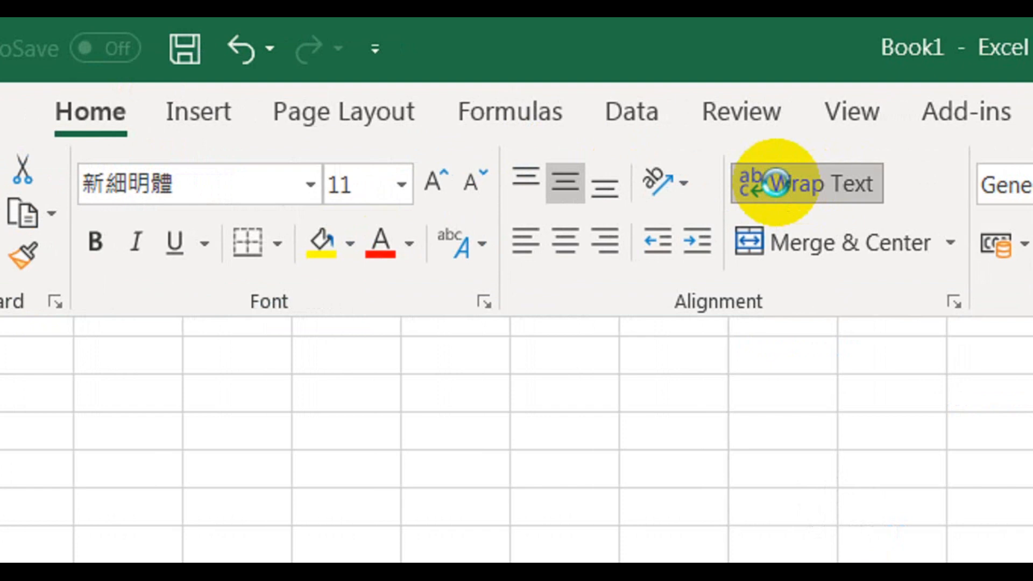
pyautogui.click(97, 103)
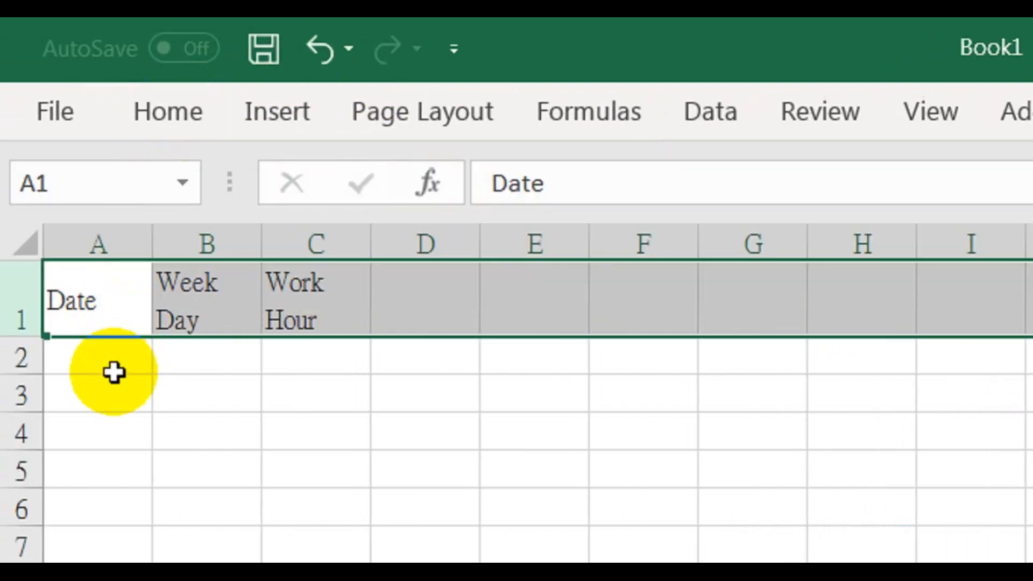
# Enter the schedule's start date in cell A2 with the formula =date(2018,11,21)
pyautogui.click(114, 372)
pyautogui.write('=')
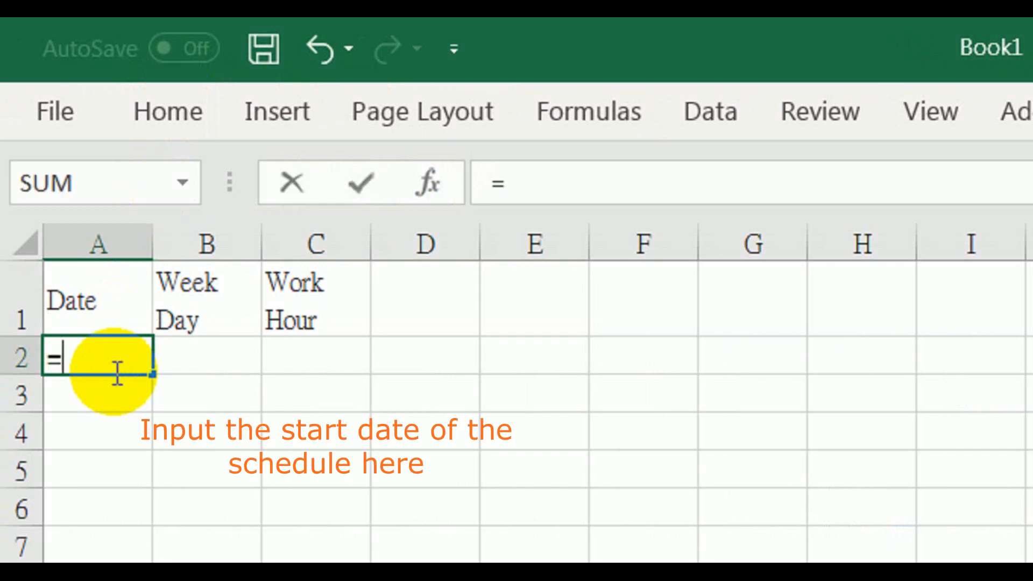
pyautogui.write('date')
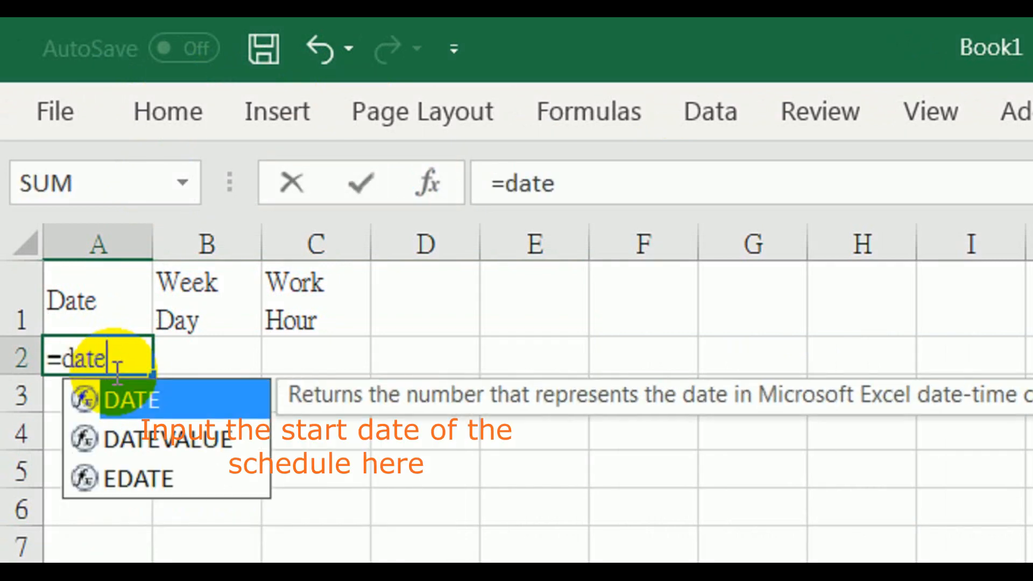
pyautogui.write('(')
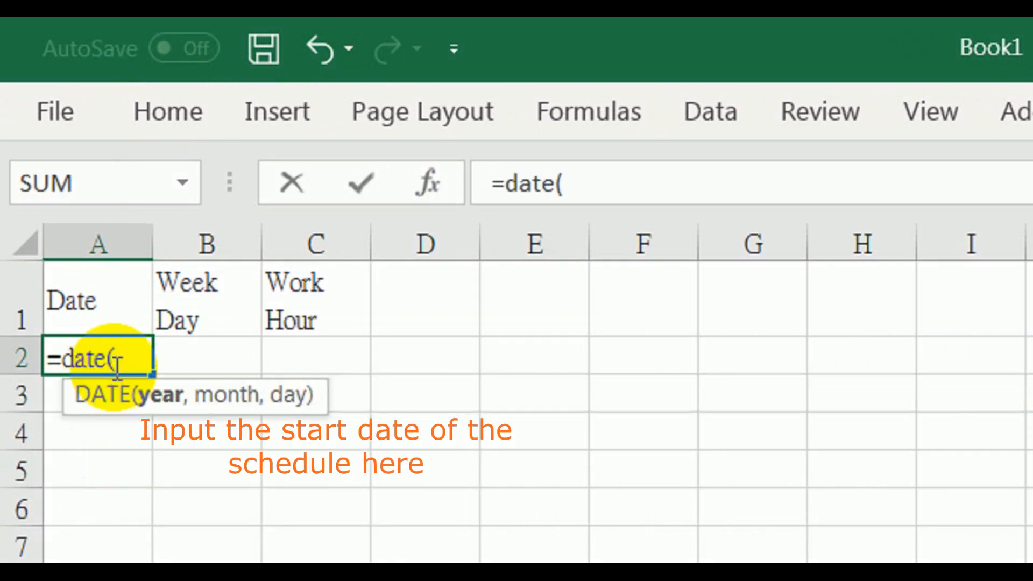
pyautogui.write('20')
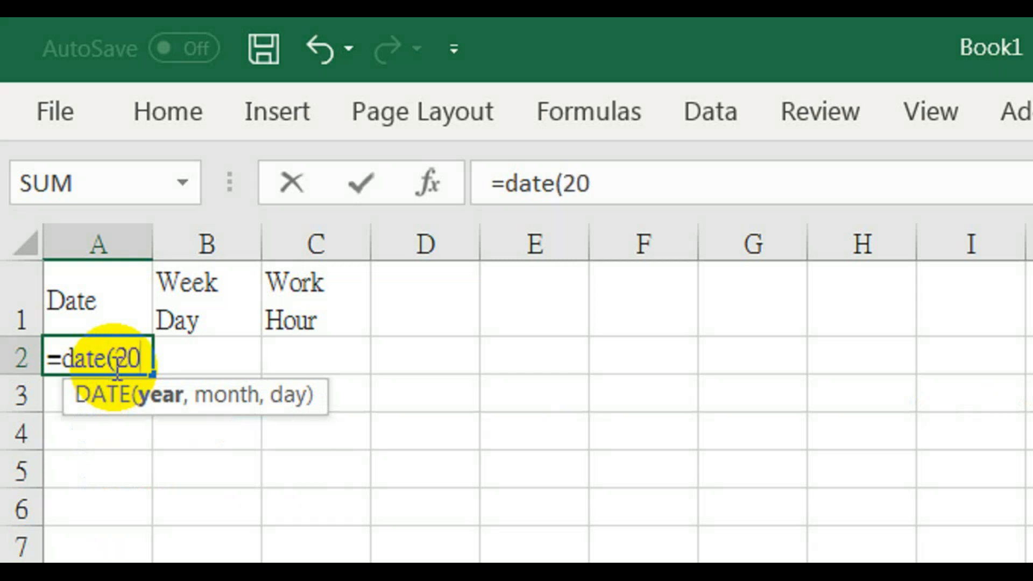
pyautogui.write('18')
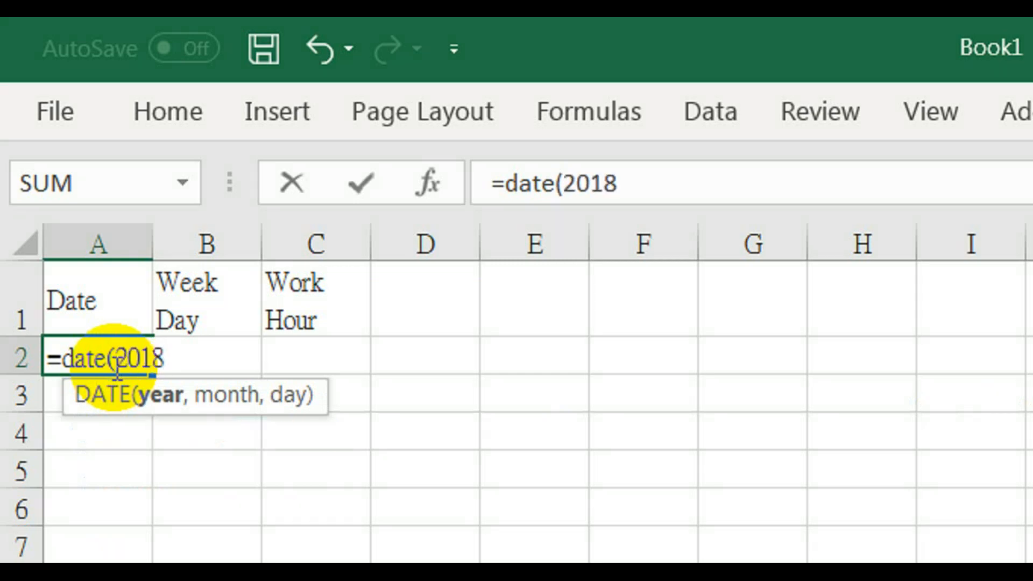
pyautogui.write(',11')
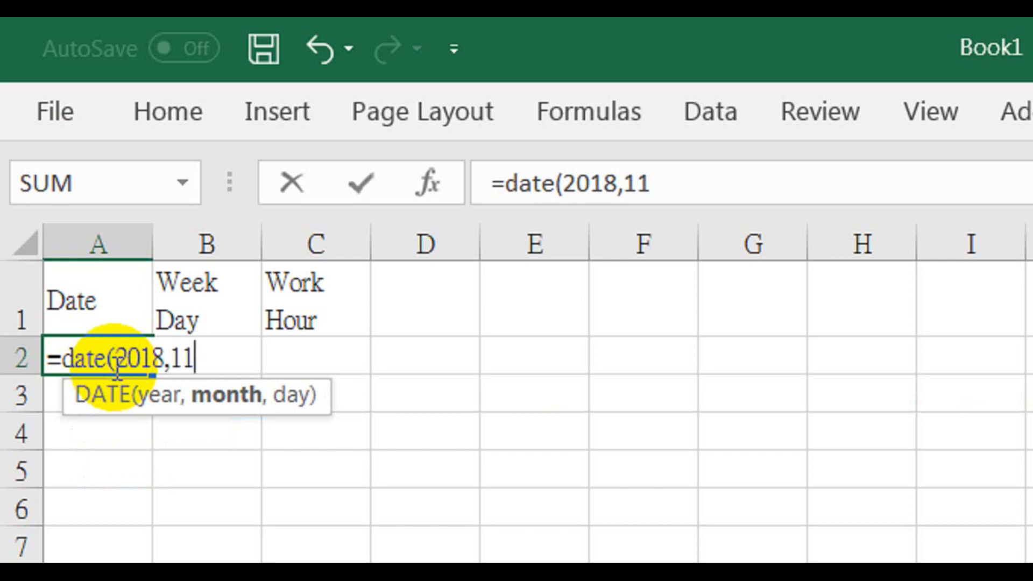
pyautogui.write(',')
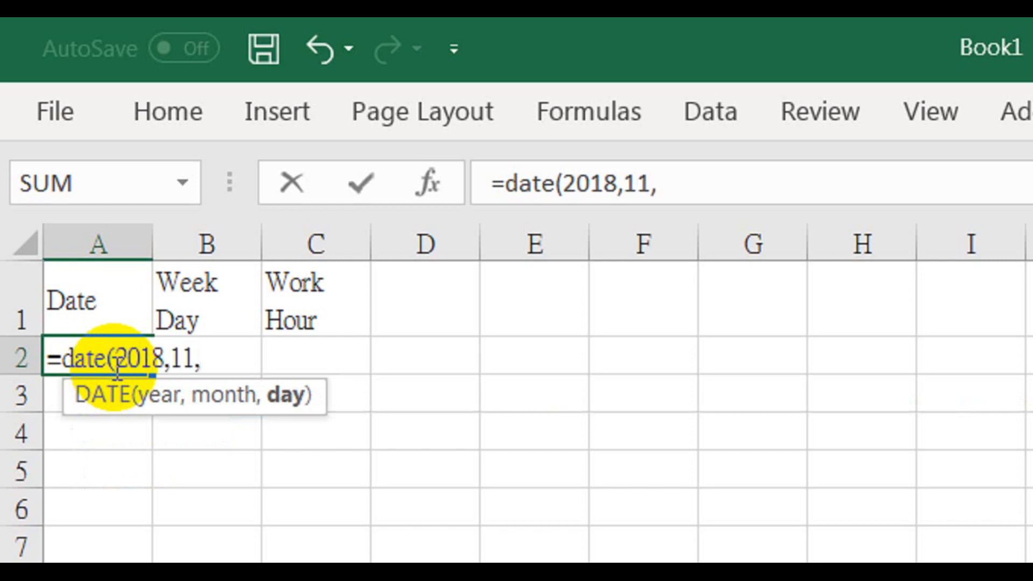
pyautogui.write('21)')
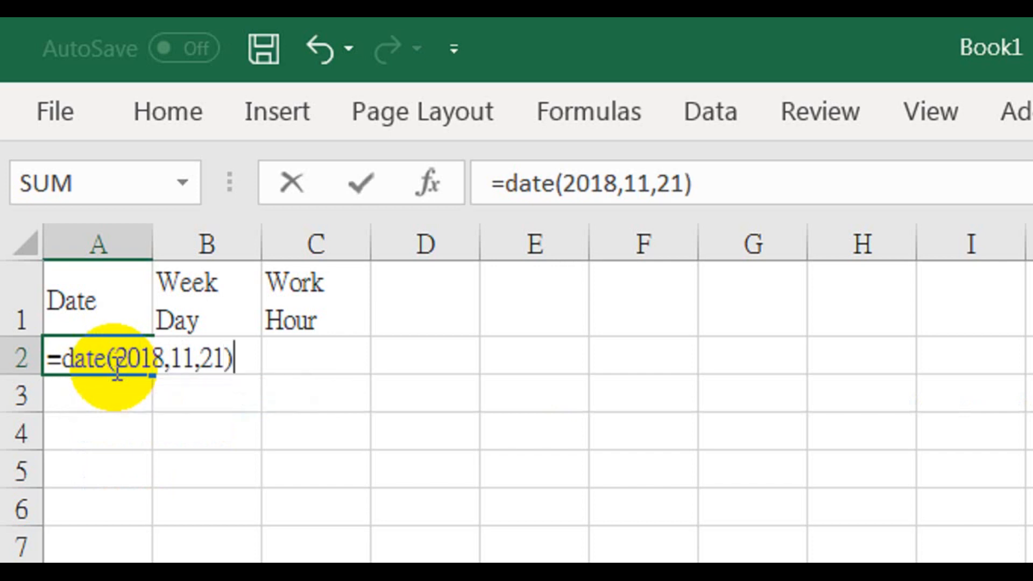
pyautogui.press('Return')
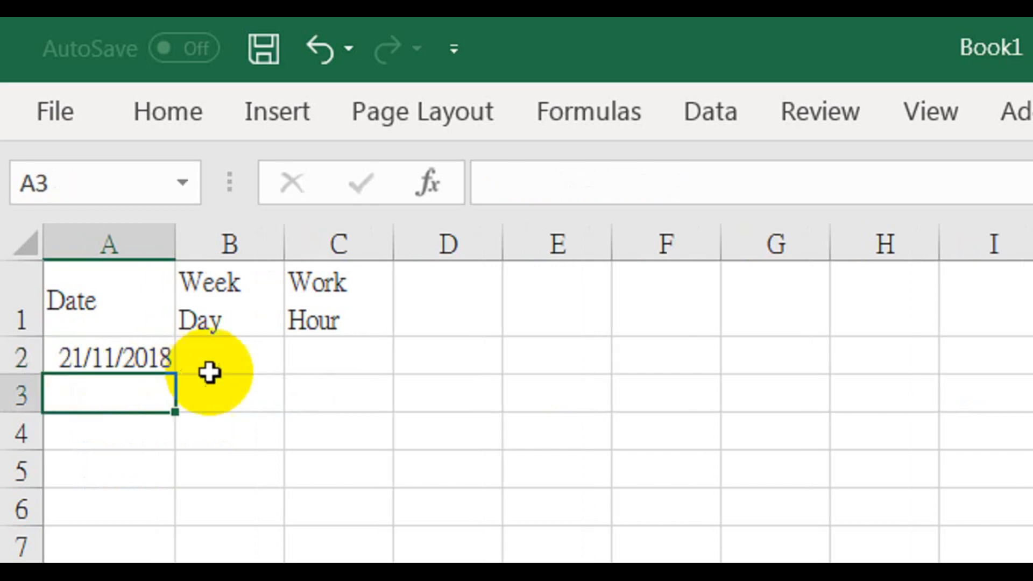
# Enter the formula =text(A2,"ddd") in cell B2 to derive the weekday from the date
pyautogui.click(228, 370)
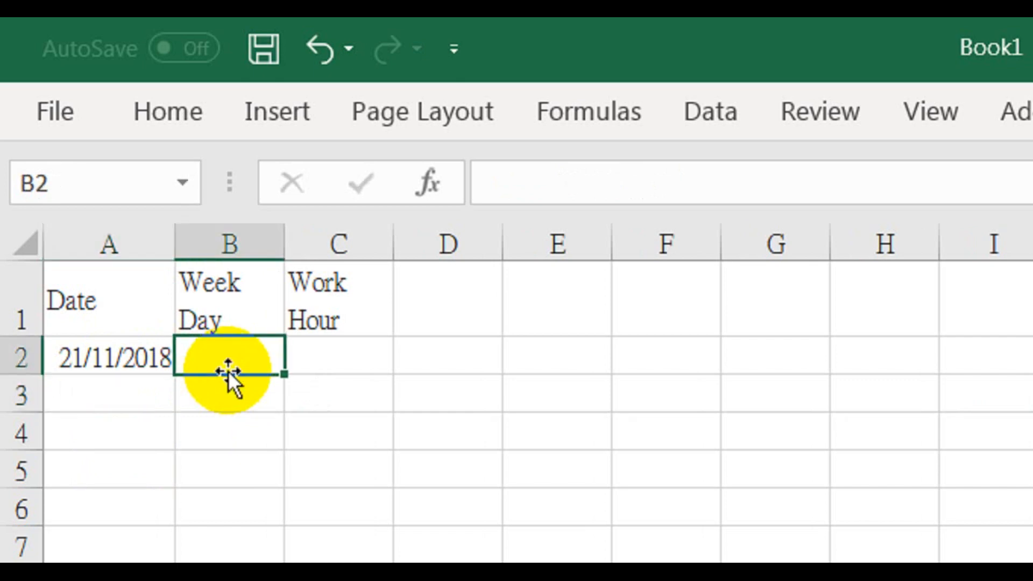
pyautogui.write('=')
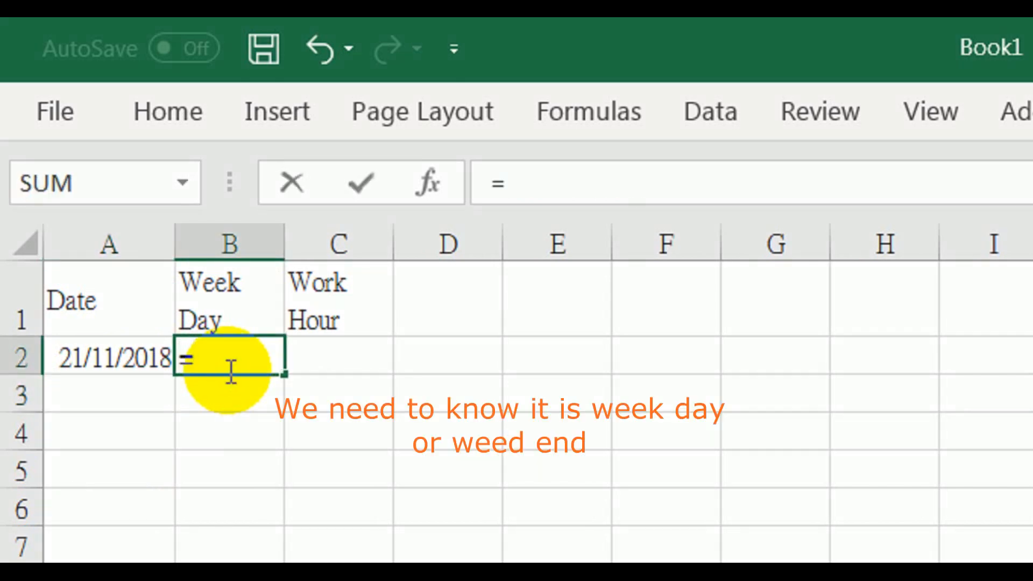
pyautogui.write('text')
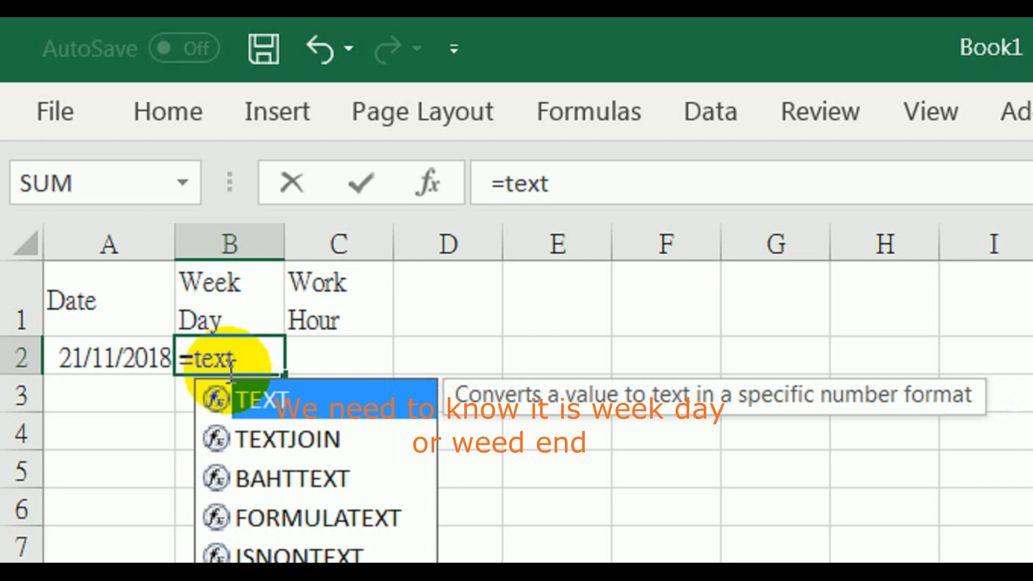
pyautogui.write('(')
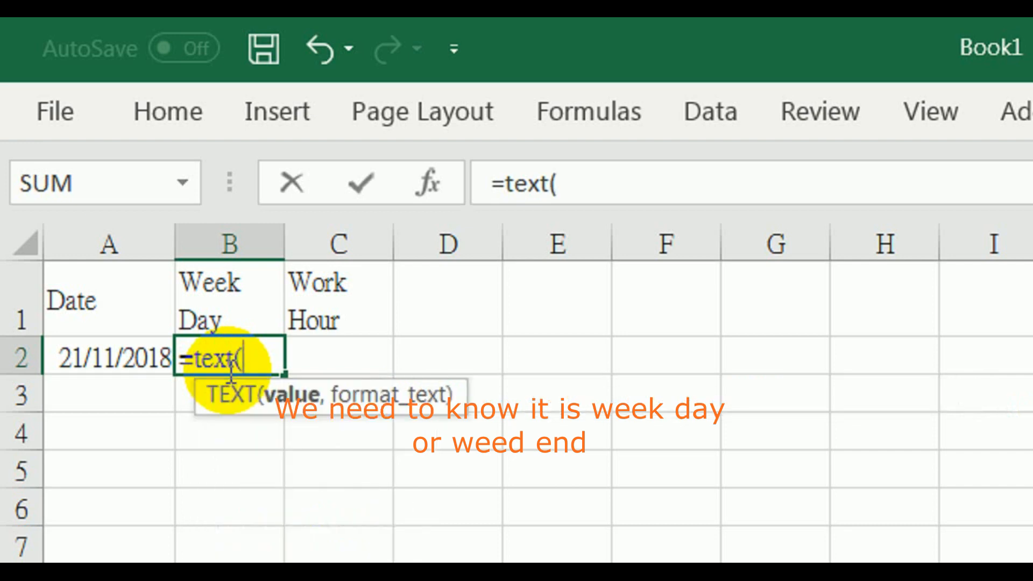
pyautogui.click(106, 362)
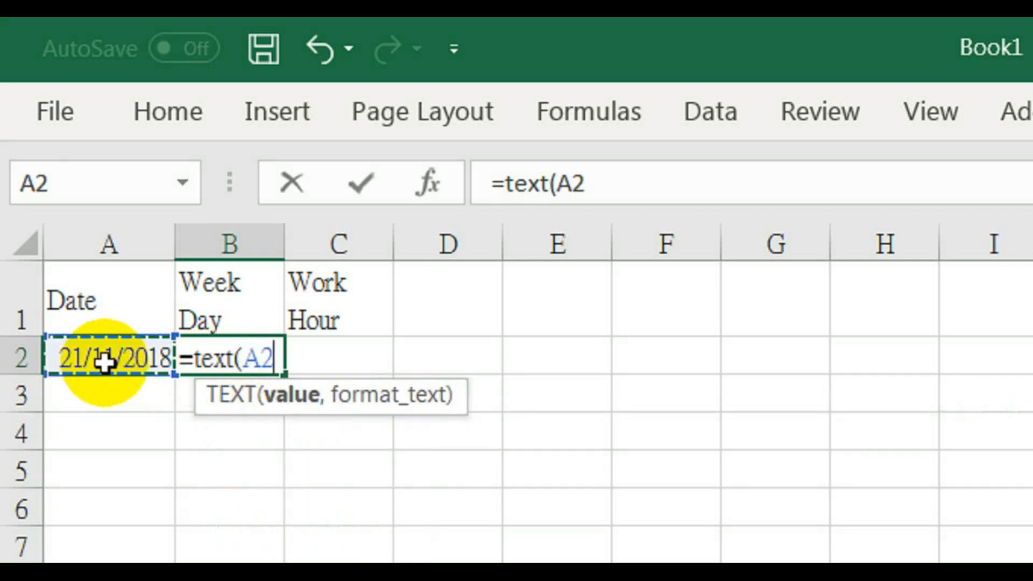
pyautogui.write(',"ddd')
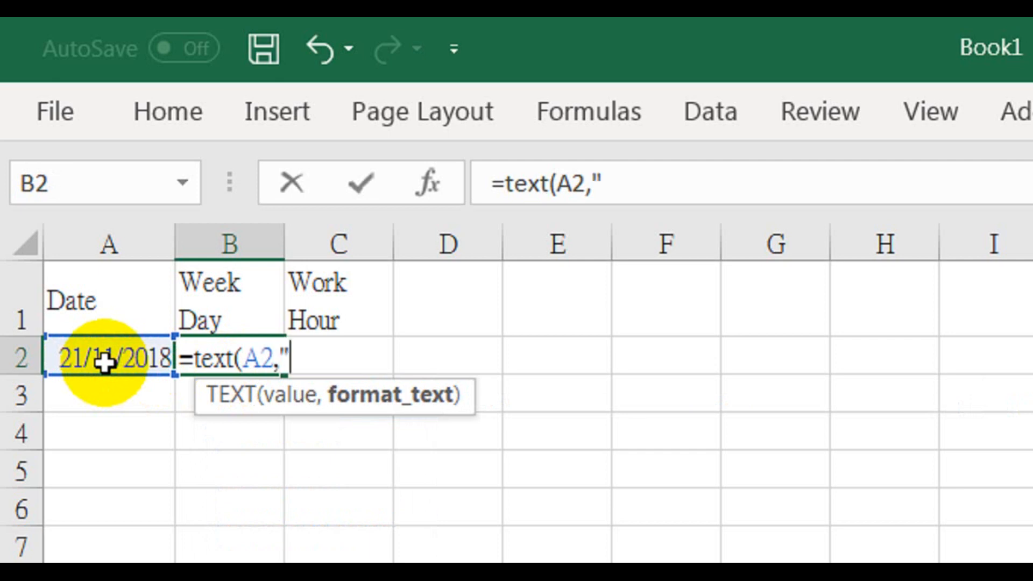
pyautogui.write('")')
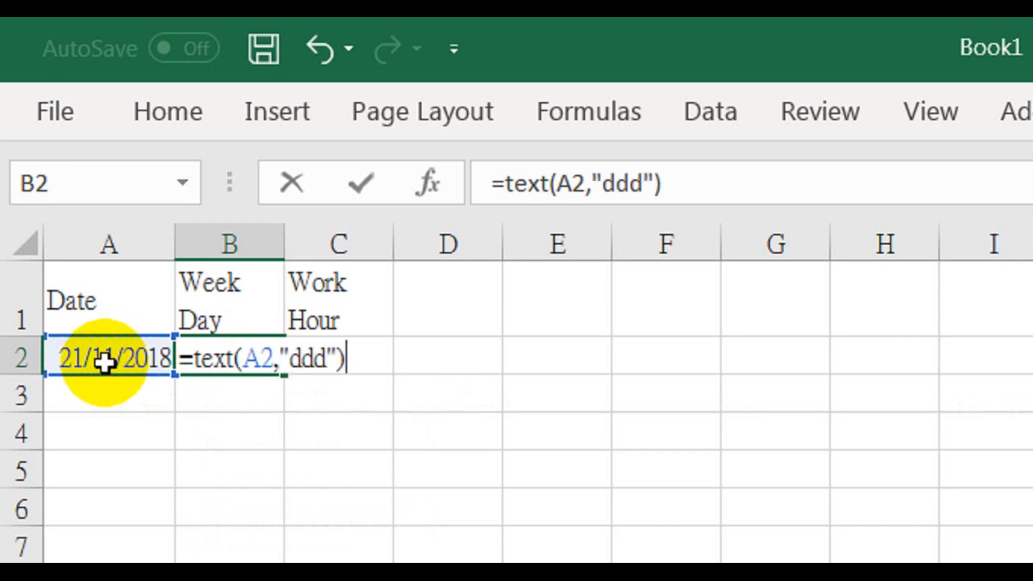
# Enter 8 as the work hours in cell C2
pyautogui.press('Tab')
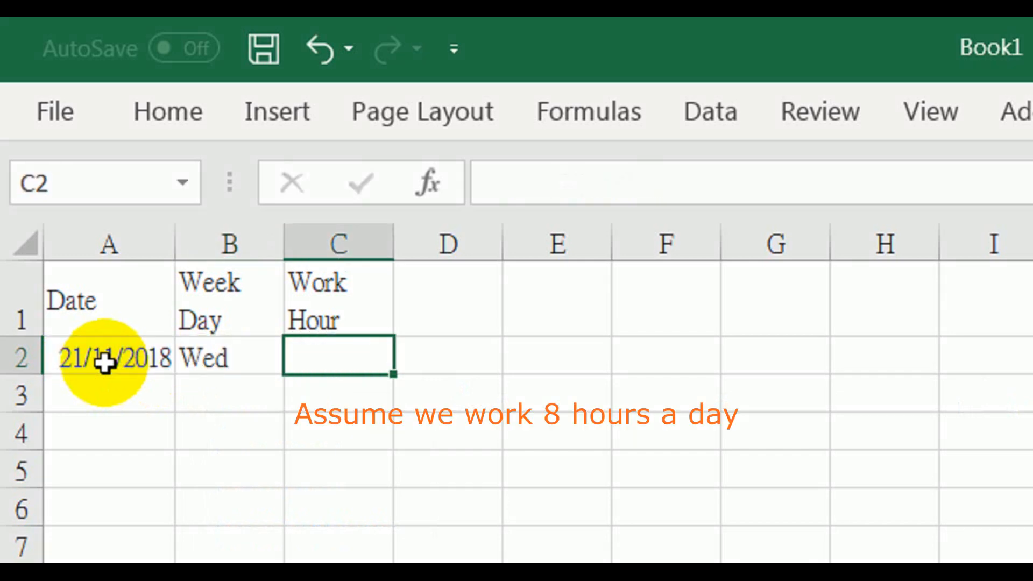
pyautogui.write('8')
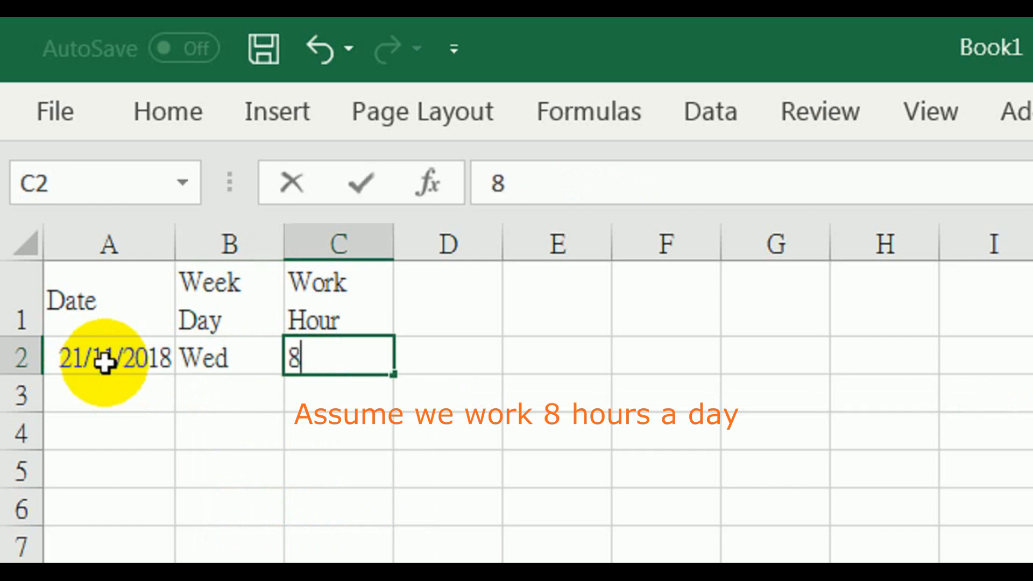
pyautogui.press('Return')
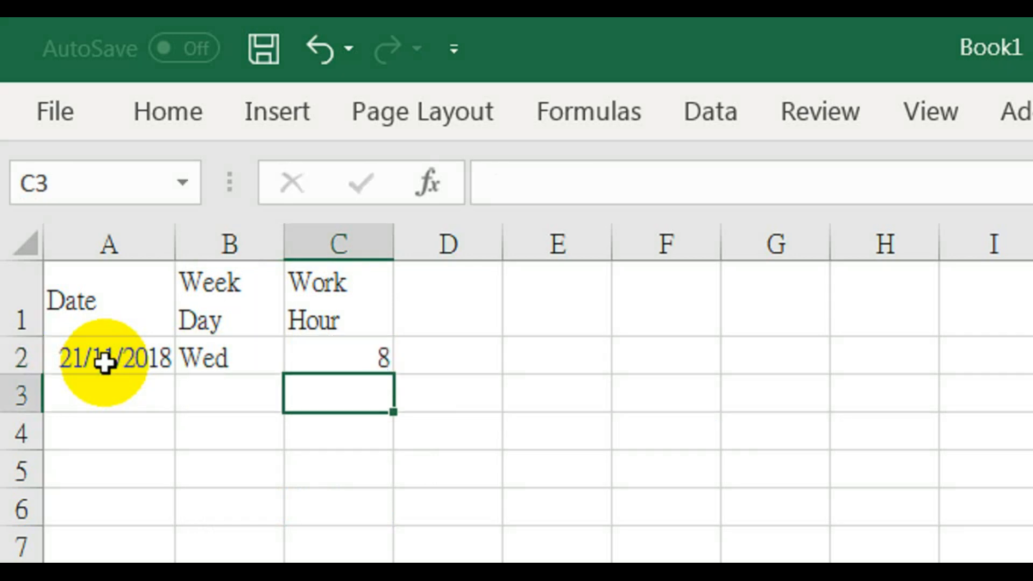
# Center the weekday horizontally in cell B2
pyautogui.click(208, 357)
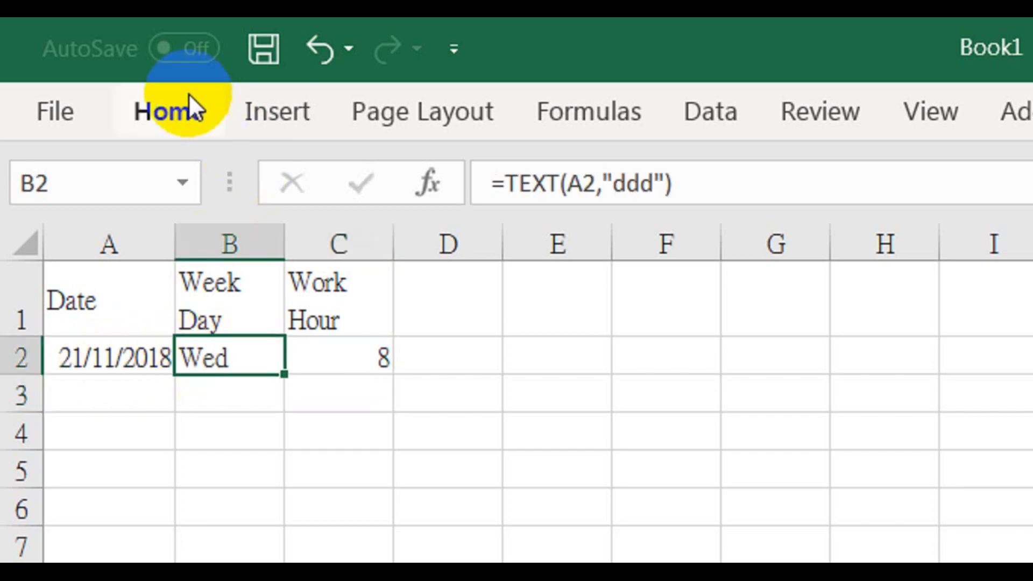
pyautogui.click(186, 111)
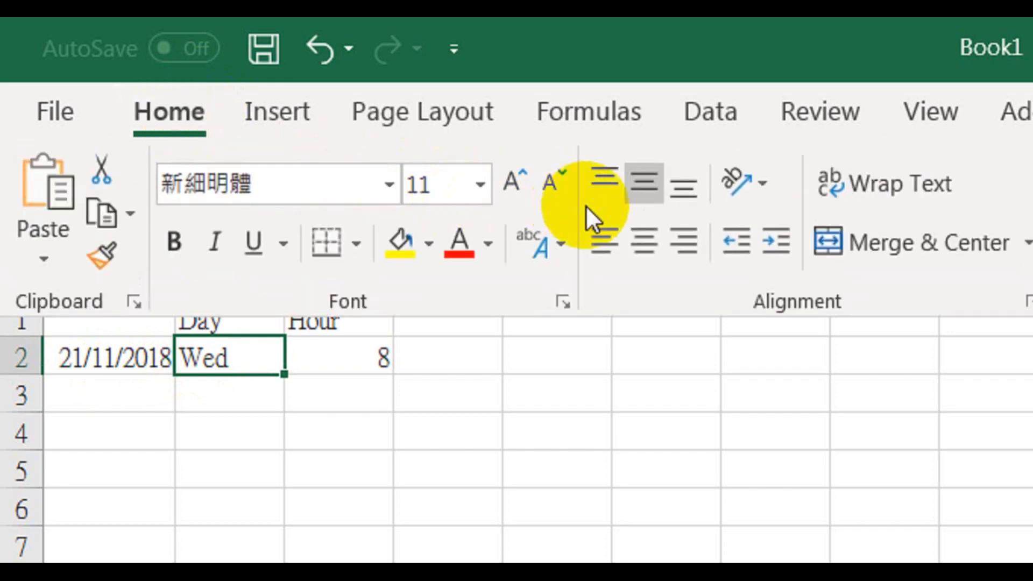
pyautogui.click(641, 241)
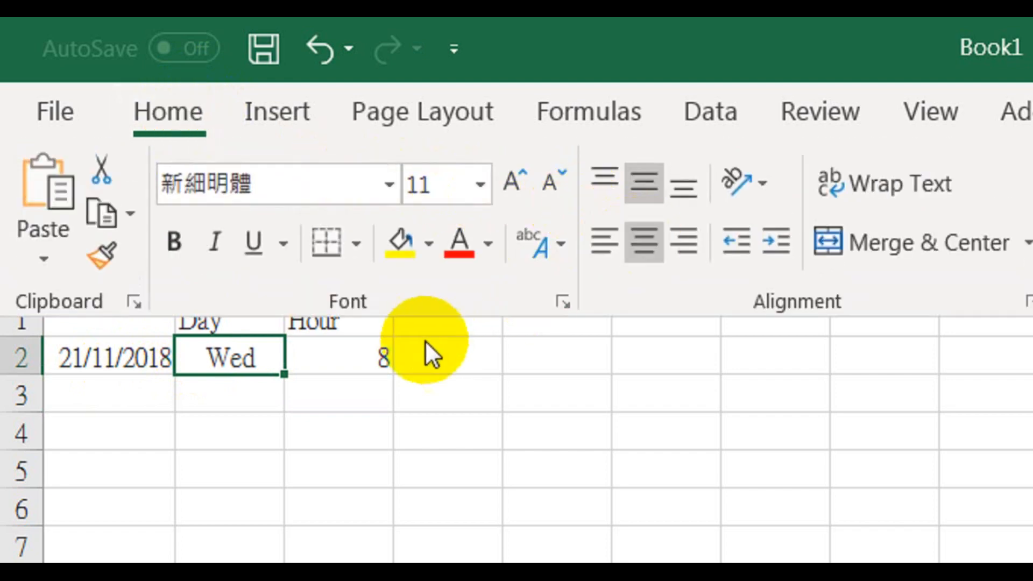
pyautogui.click(324, 365)
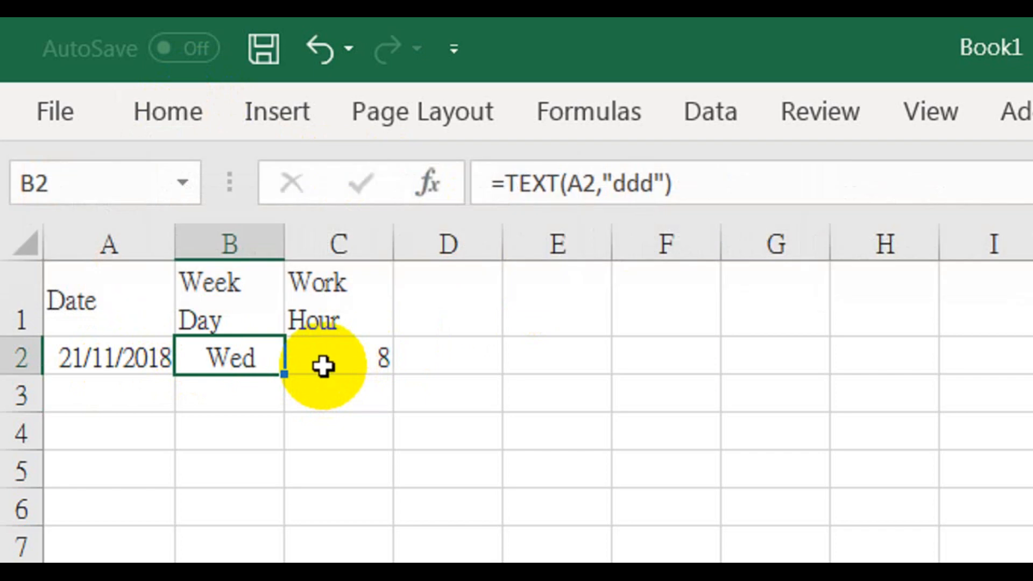
# Enter the formula =A2+1 in cell A3 to produce the following day's date
pyautogui.click(123, 390)
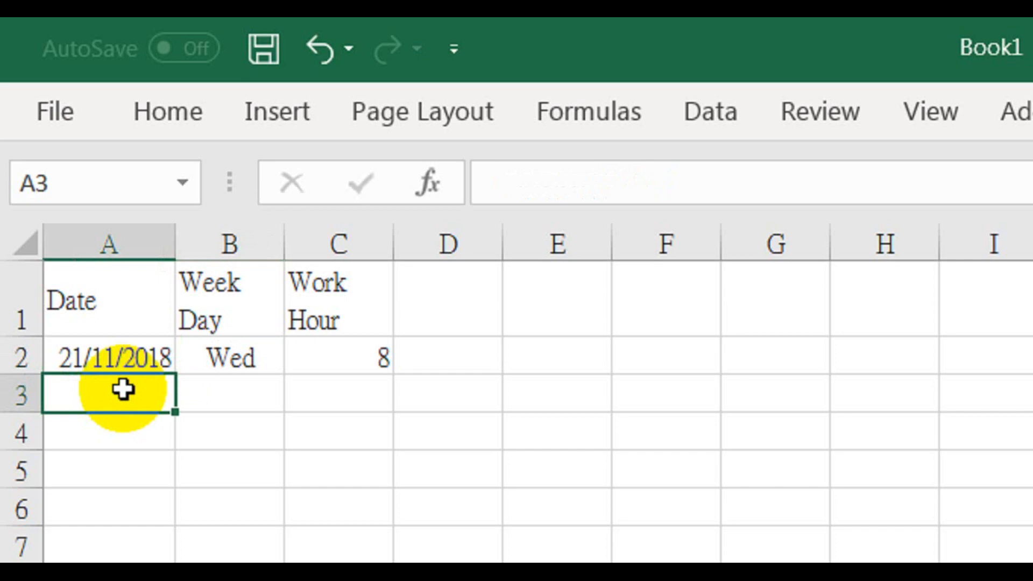
pyautogui.write('=')
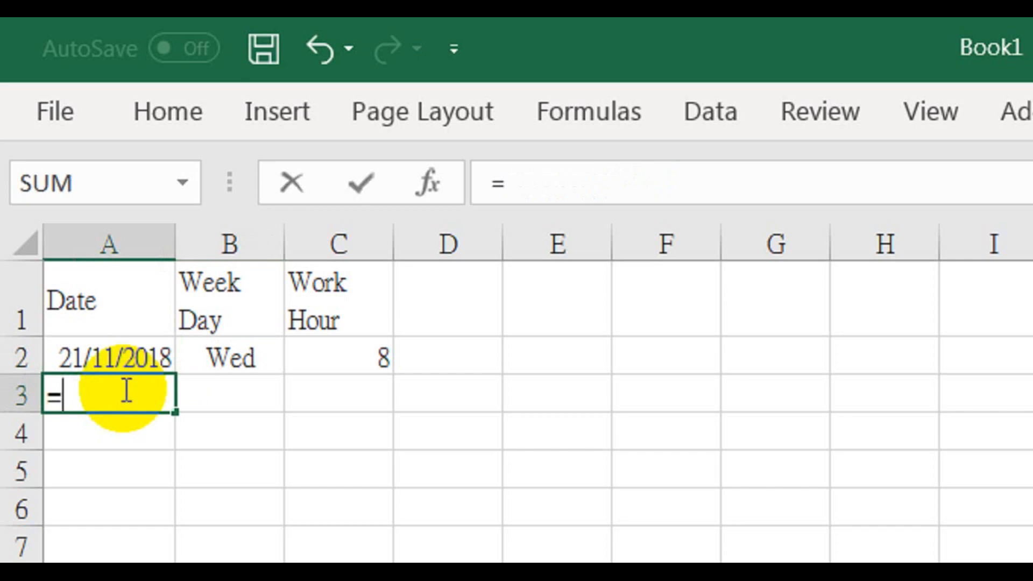
pyautogui.click(95, 362)
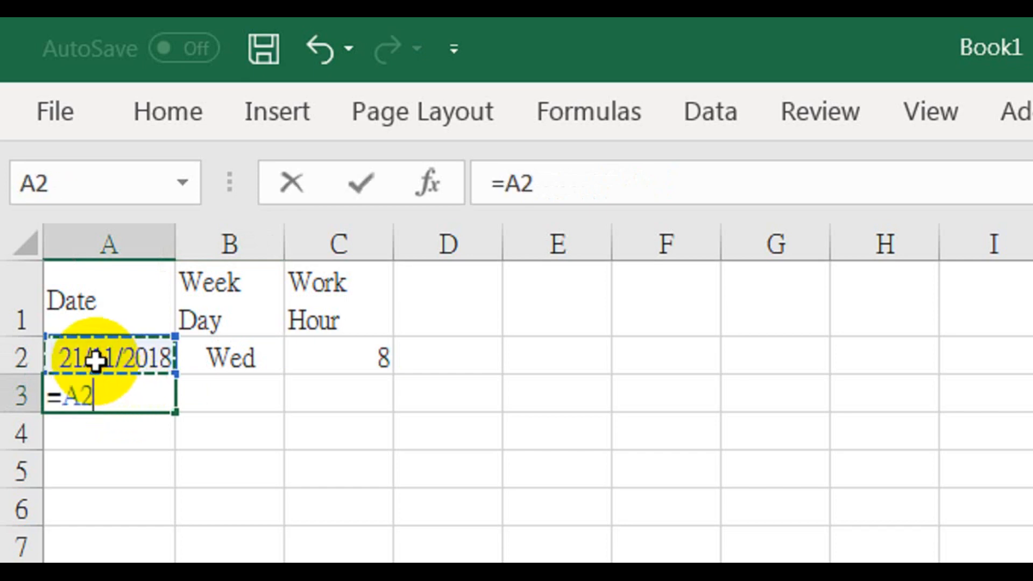
pyautogui.write('+1')
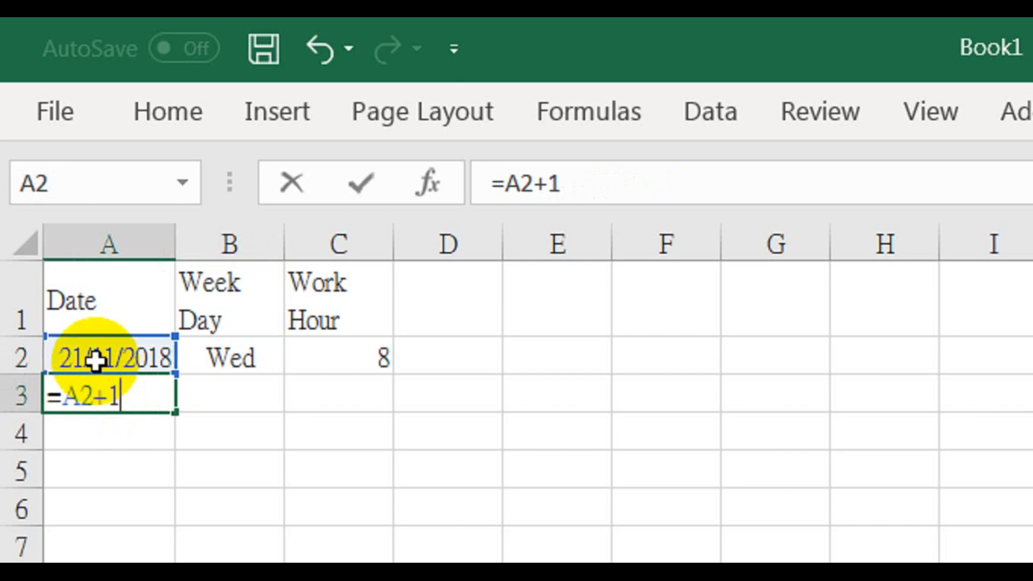
pyautogui.press('Return')
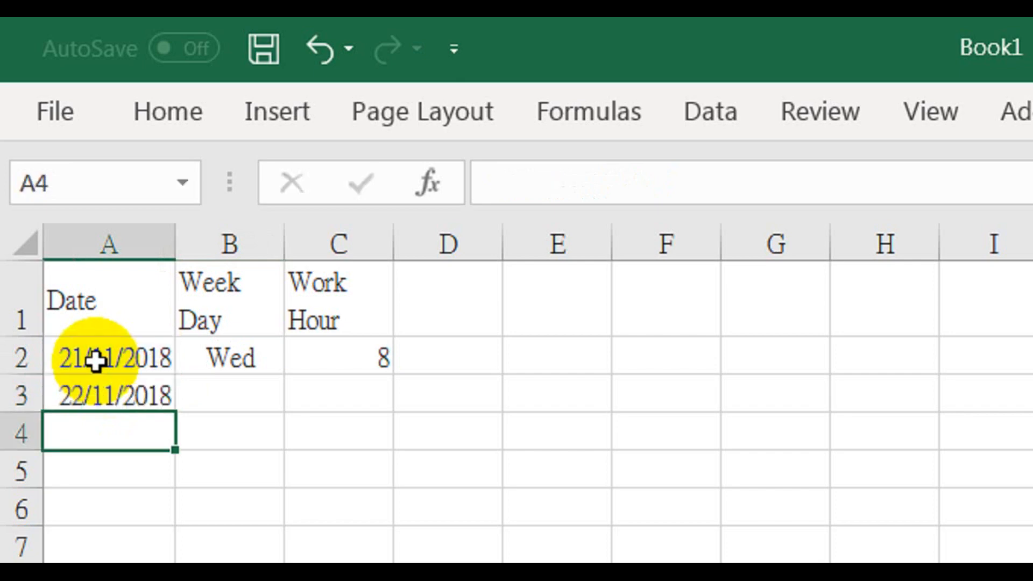
# Copy the weekday formula from cell B2 down into B3
pyautogui.click(228, 372)
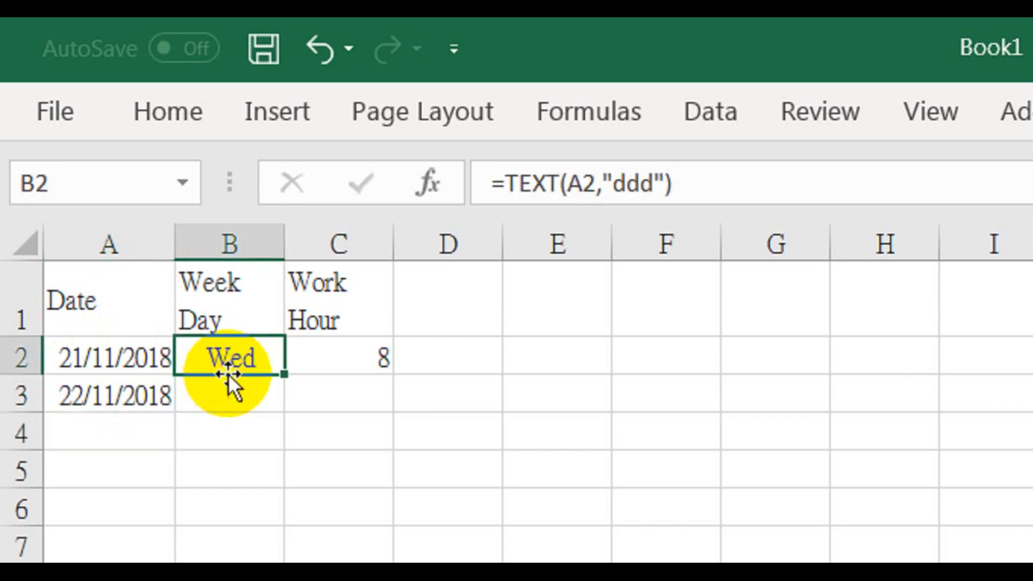
pyautogui.moveTo(282, 375); pyautogui.dragTo(279, 402)
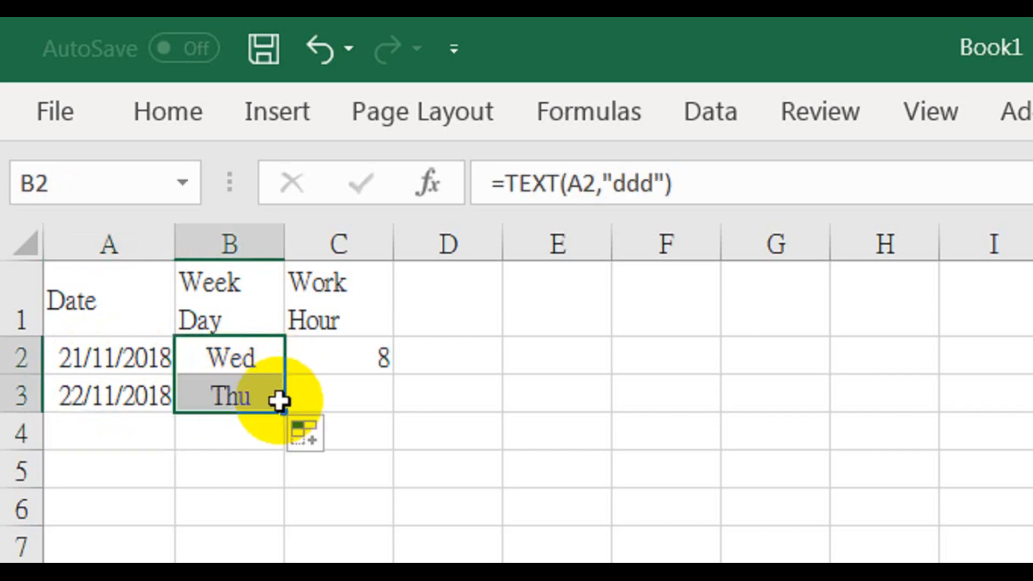
# Enter 8 as the work hours in cell C3
pyautogui.click(326, 405)
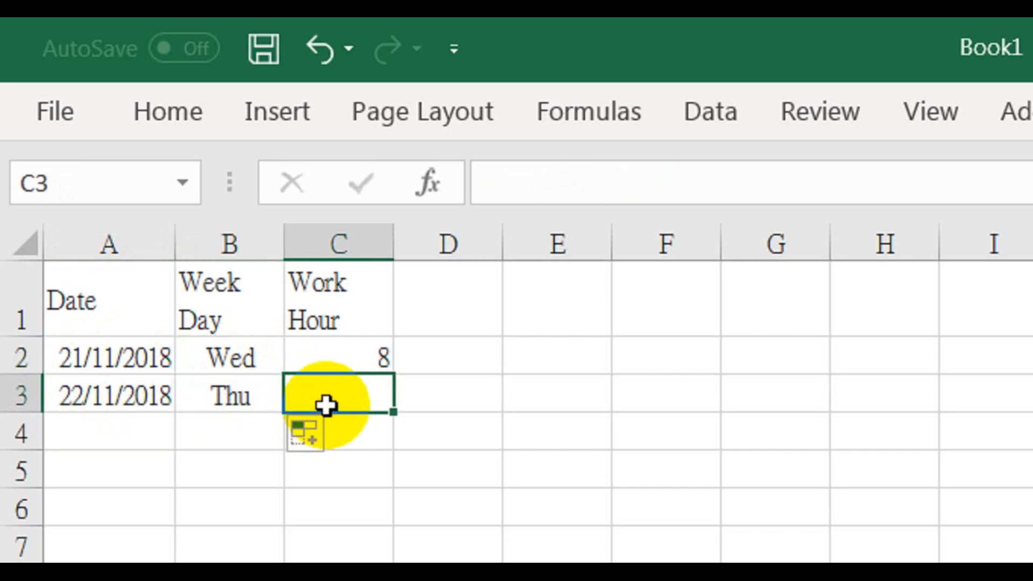
pyautogui.write('8')
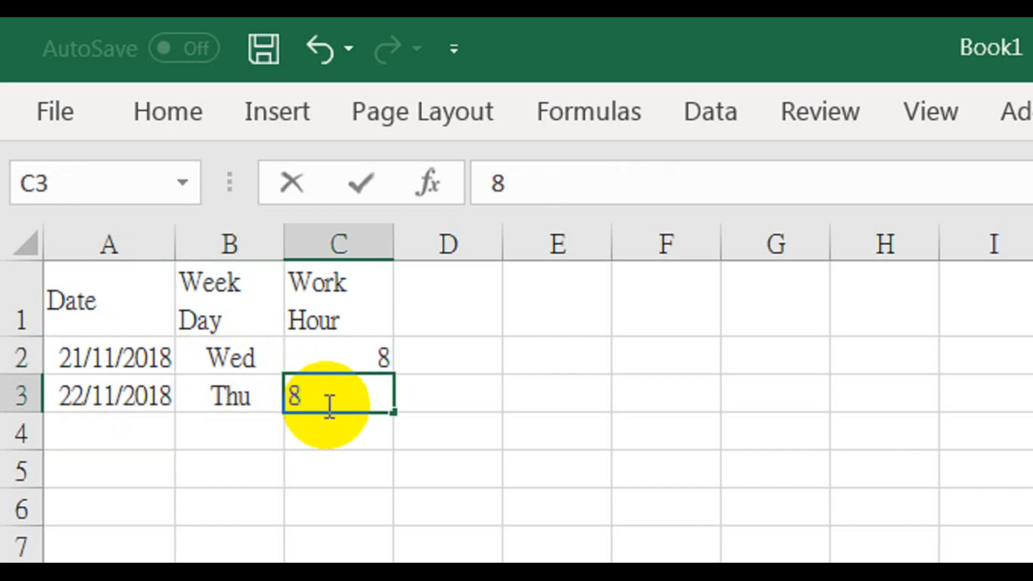
pyautogui.press('Return')
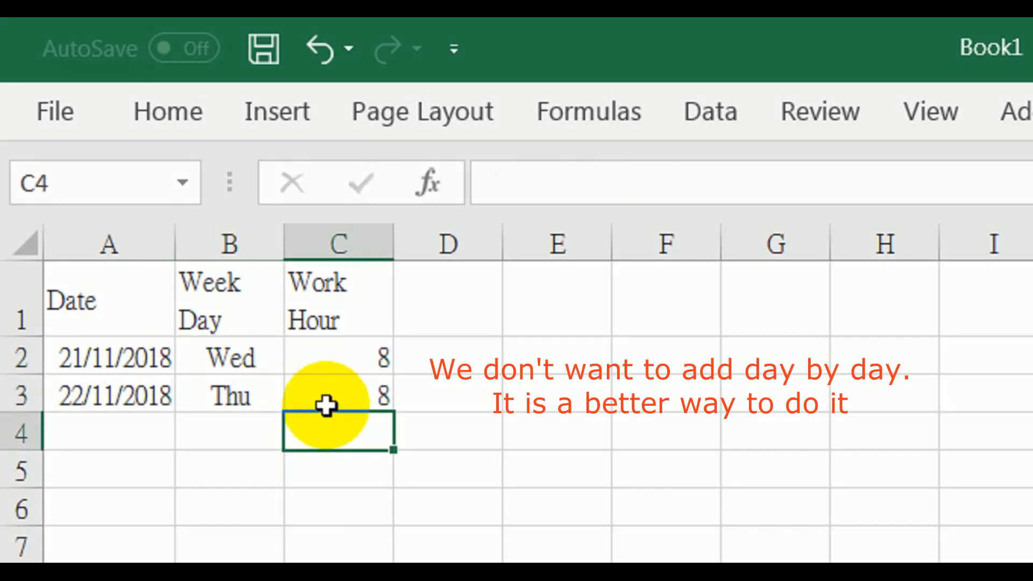
# Replace the fixed work hours in C2 with the formula =if(B2="Sun",0,8) and copy it down into C3
pyautogui.click(343, 350)
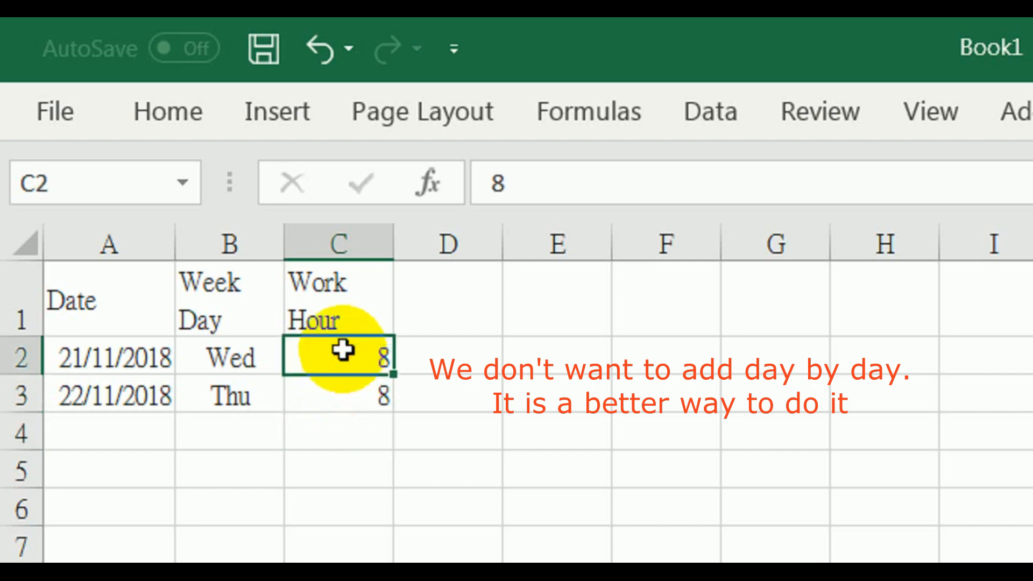
pyautogui.write('=if')
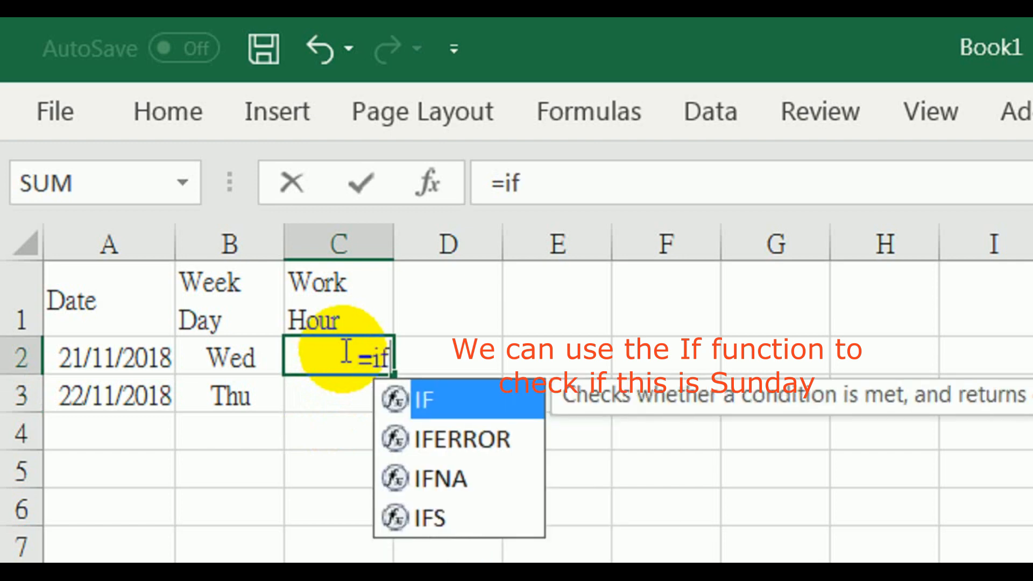
pyautogui.write('(')
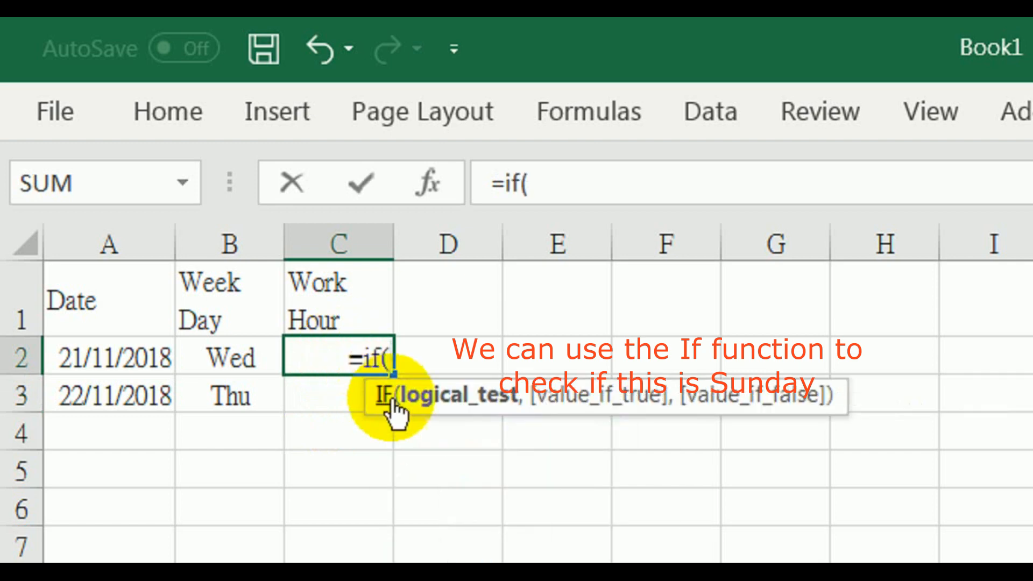
pyautogui.click(214, 353)
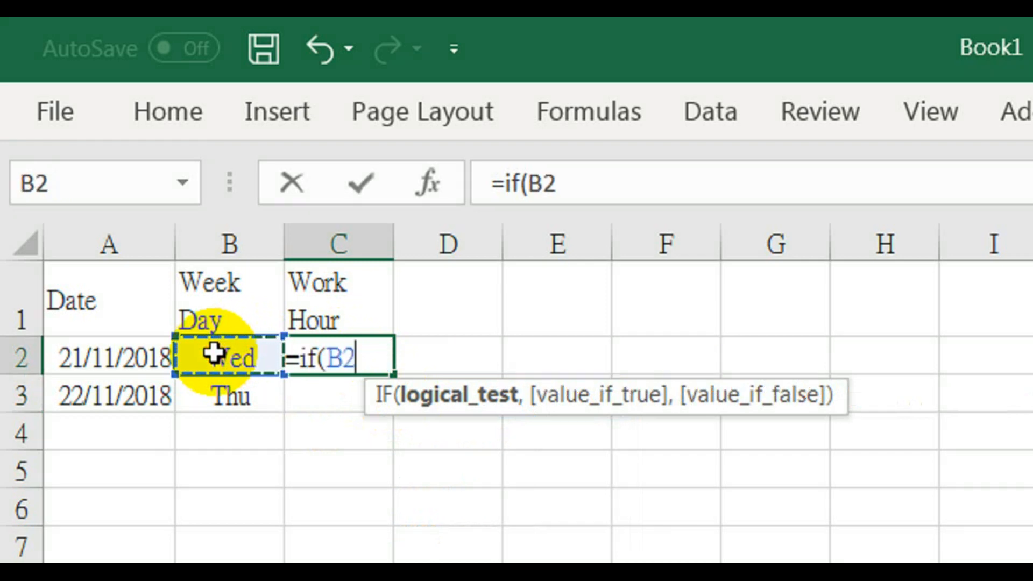
pyautogui.write('=')
pyautogui.write('"S')
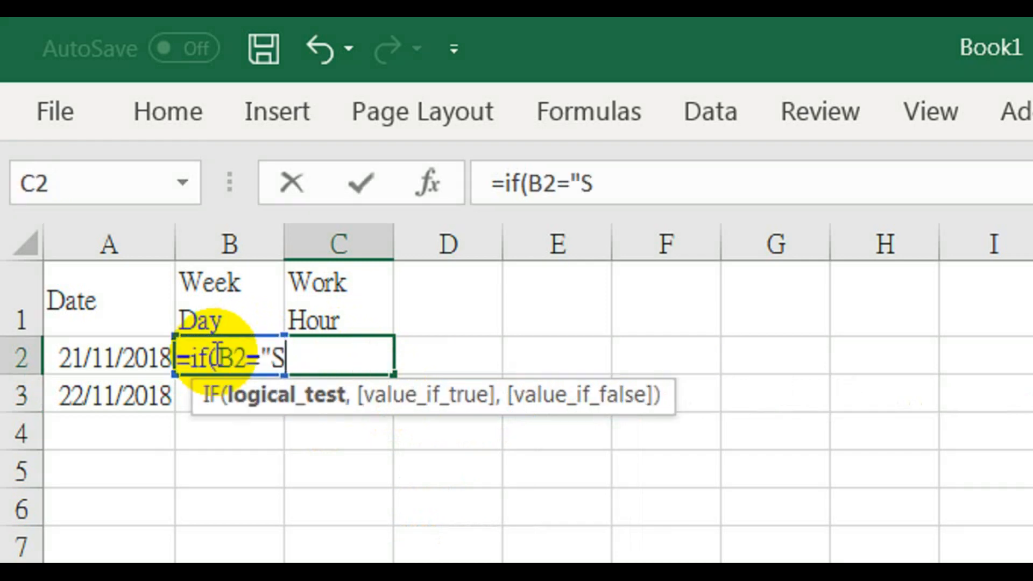
pyautogui.write('un",')
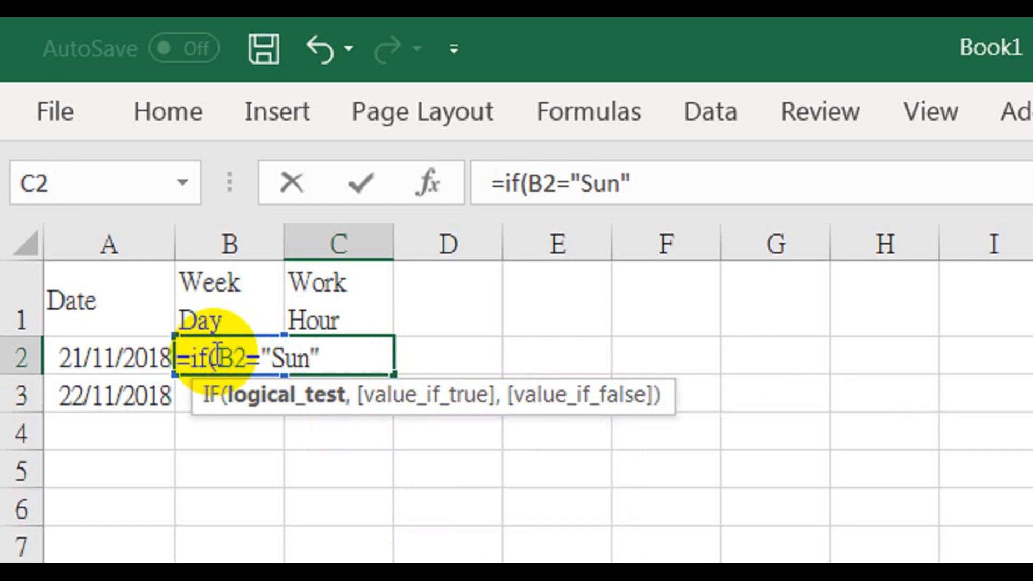
pyautogui.write('0')
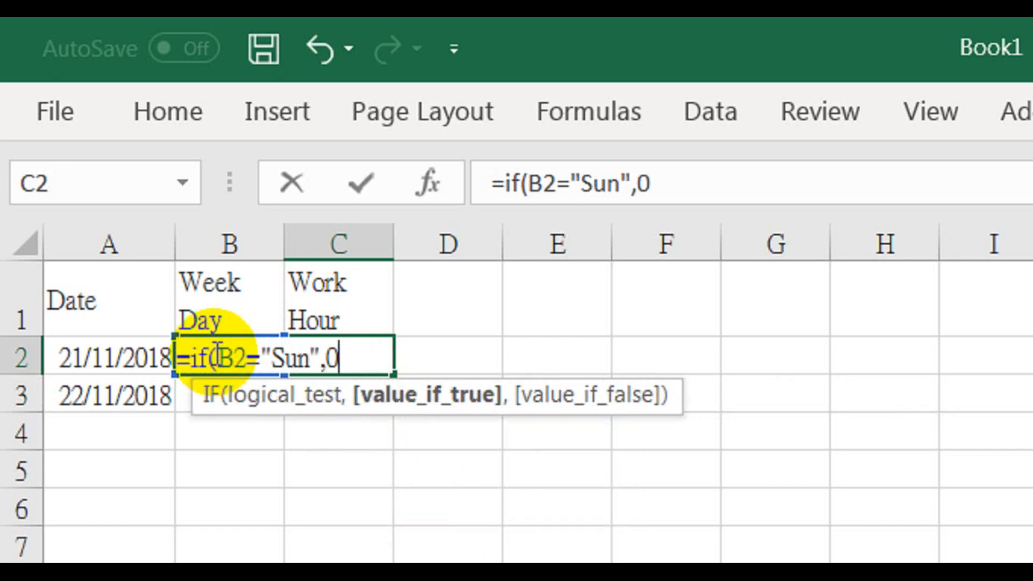
pyautogui.write(',8')
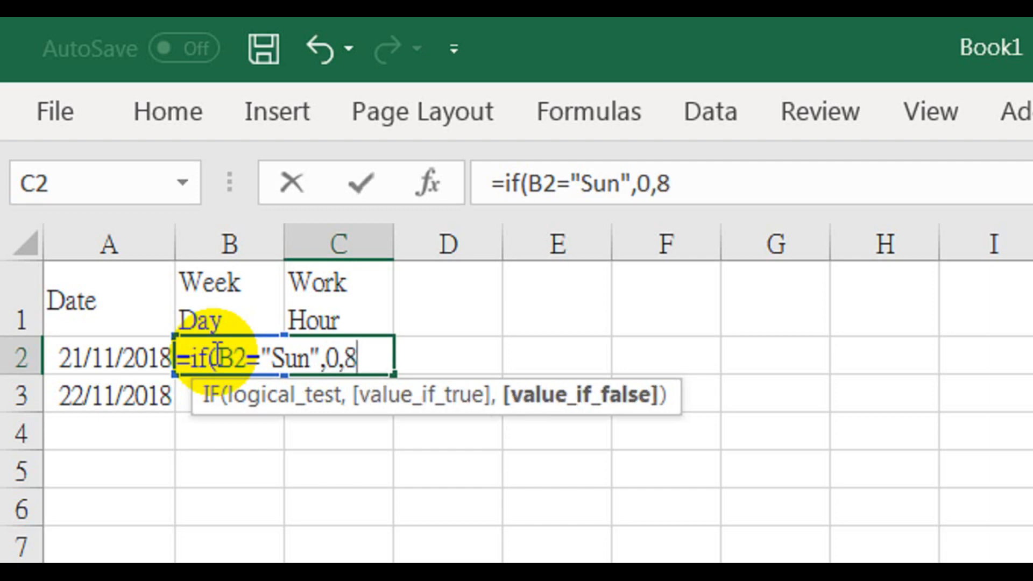
pyautogui.write(')')
pyautogui.press('Return')
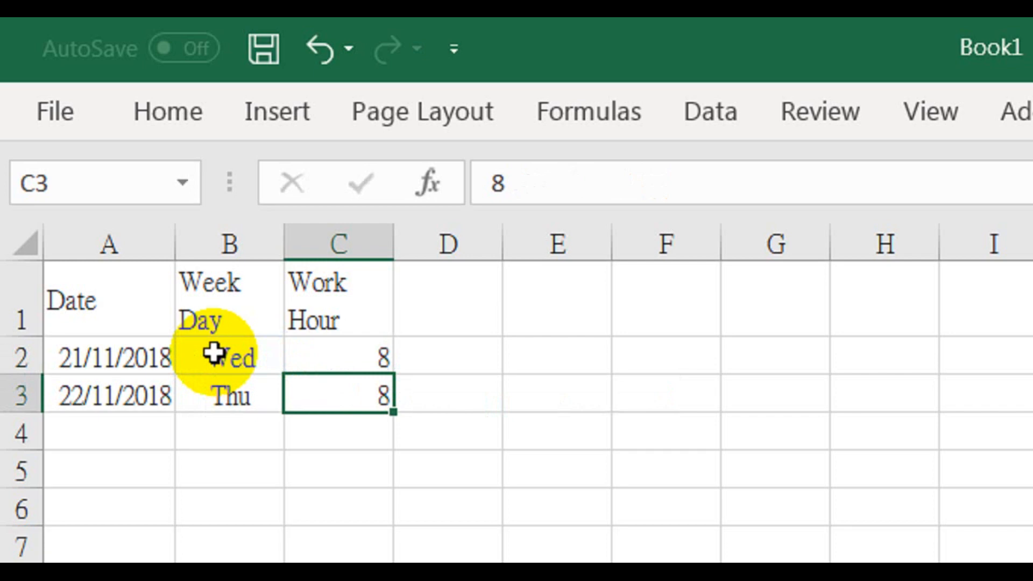
pyautogui.click(379, 362)
pyautogui.moveTo(397, 372); pyautogui.dragTo(386, 397)
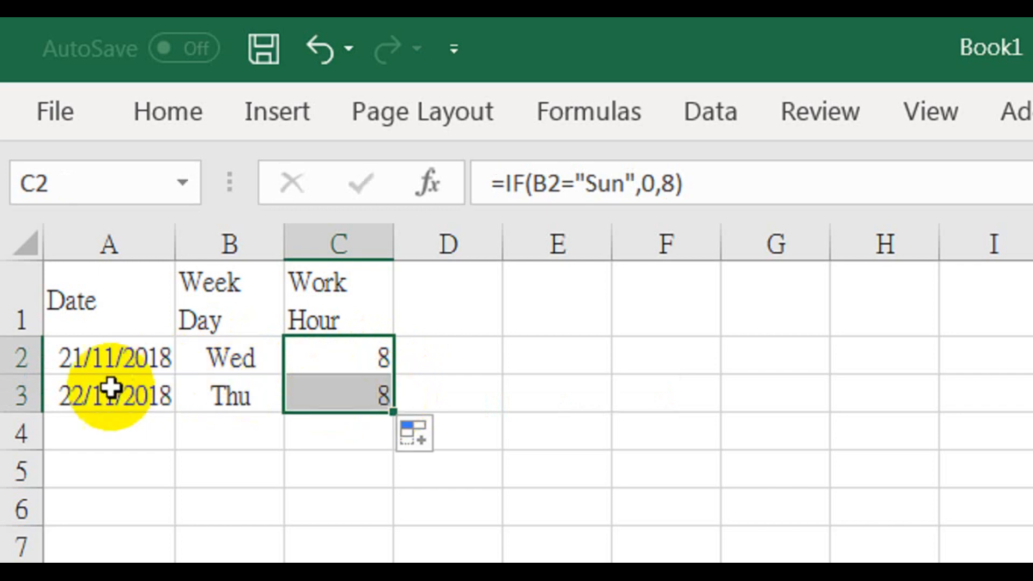
# Fill the formulas of A3:C3 down through row 30 and check the work hours on the Sunday rows
pyautogui.click(71, 398)
pyautogui.moveTo(71, 398); pyautogui.dragTo(305, 409)
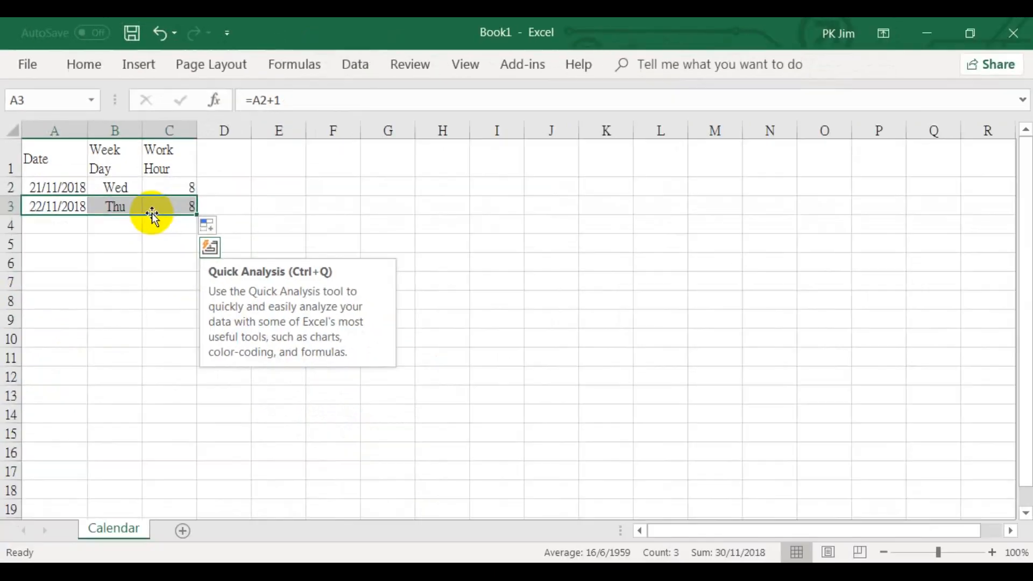
pyautogui.moveTo(195, 215); pyautogui.dragTo(159, 468)
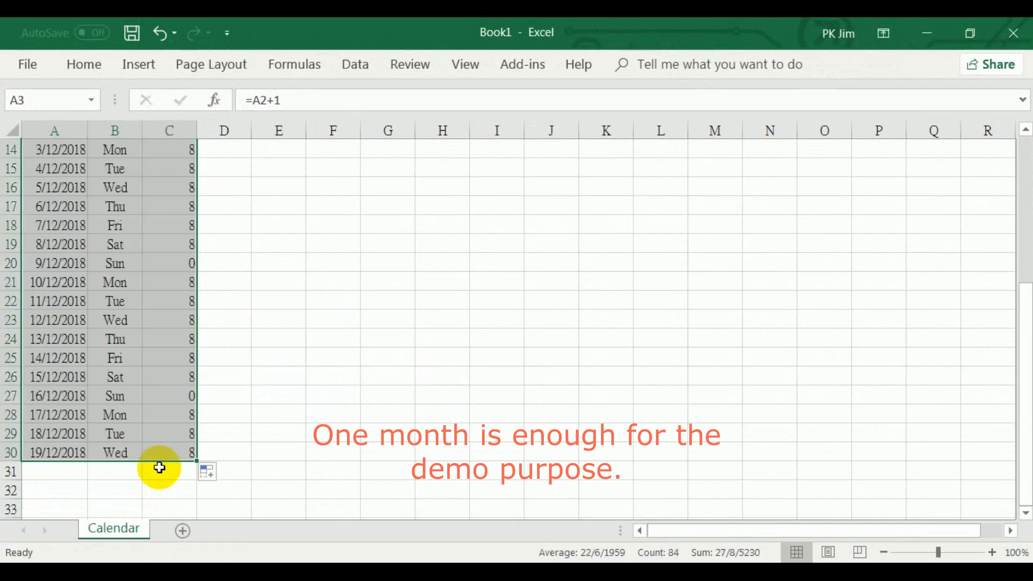
pyautogui.click(252, 457)
pyautogui.scroll(2, 251, 456)
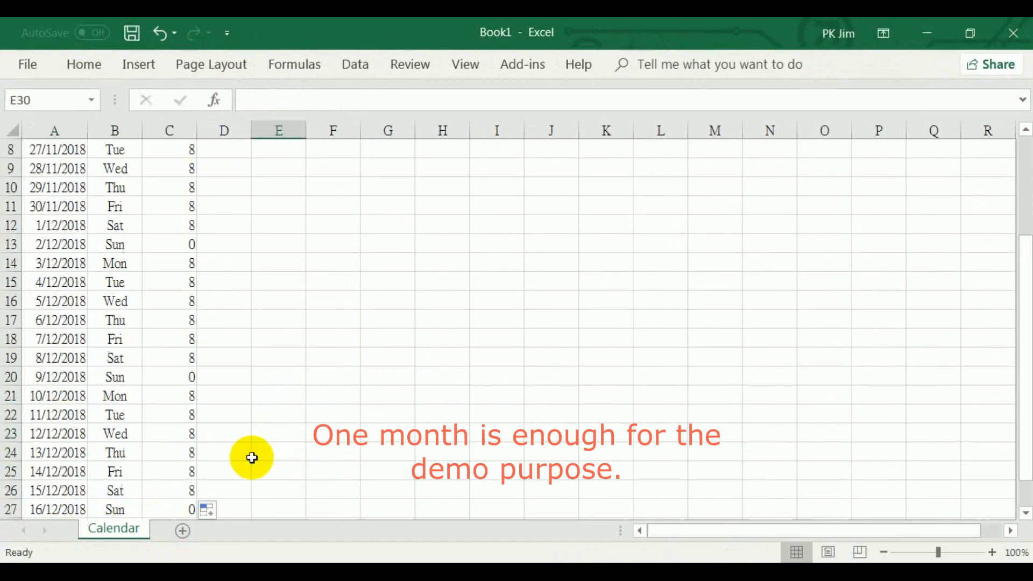
pyautogui.scroll(3, 251, 456)
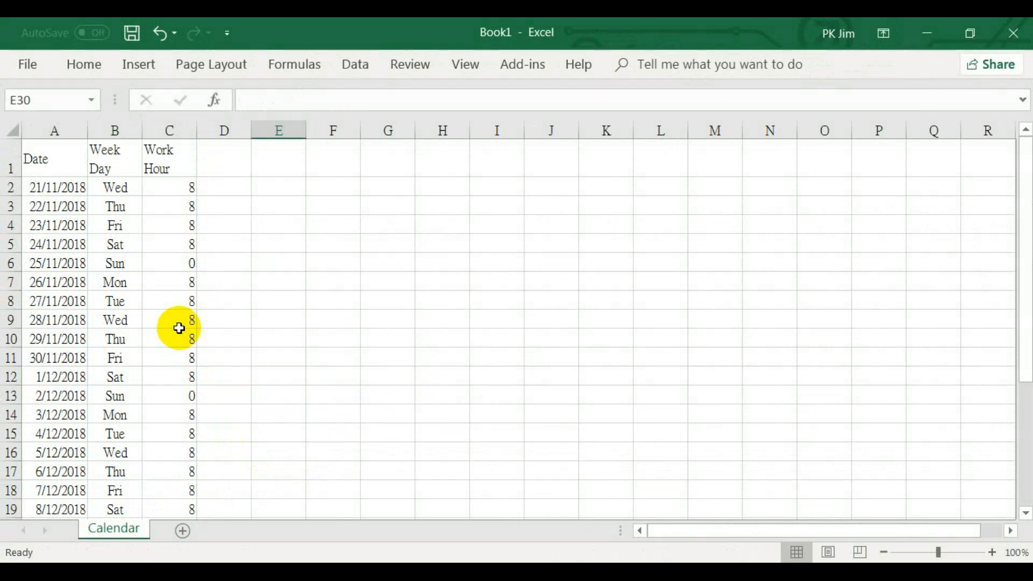
pyautogui.click(44, 260)
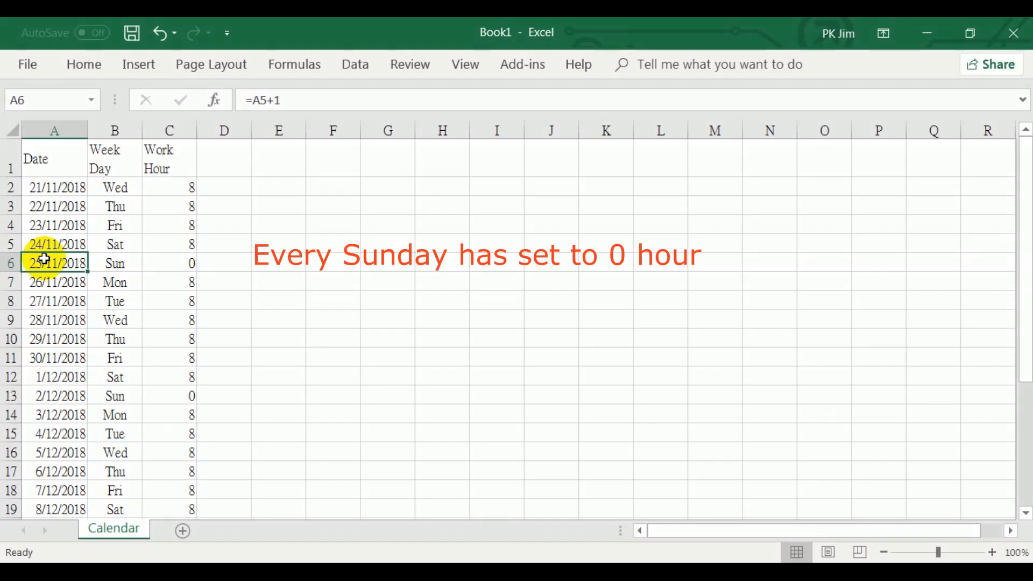
pyautogui.click(40, 393)
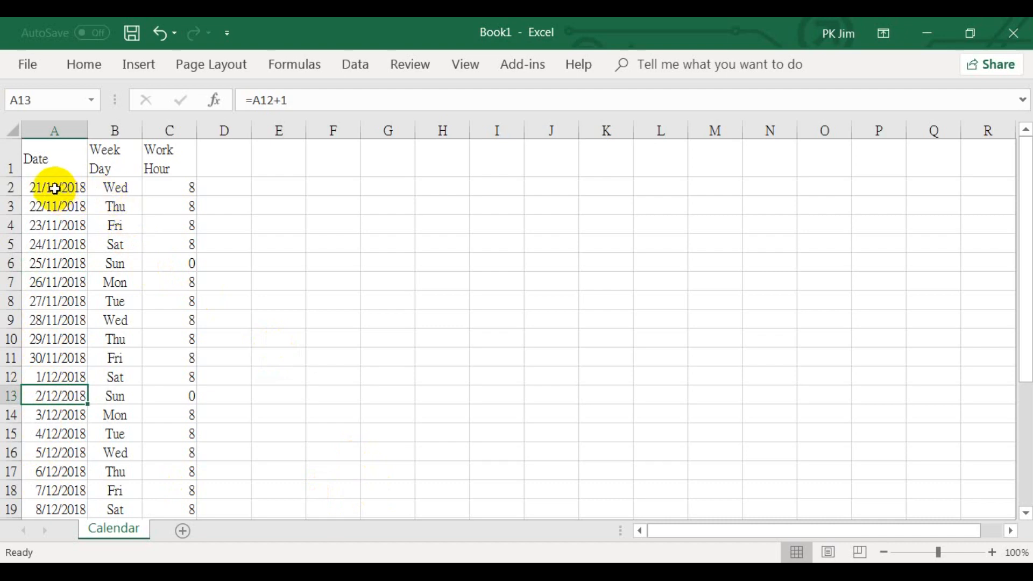
# Define the workbook name Calendar_Date for the dates in A2:A30 of the Calendar sheet
pyautogui.moveTo(54, 189); pyautogui.dragTo(67, 431)
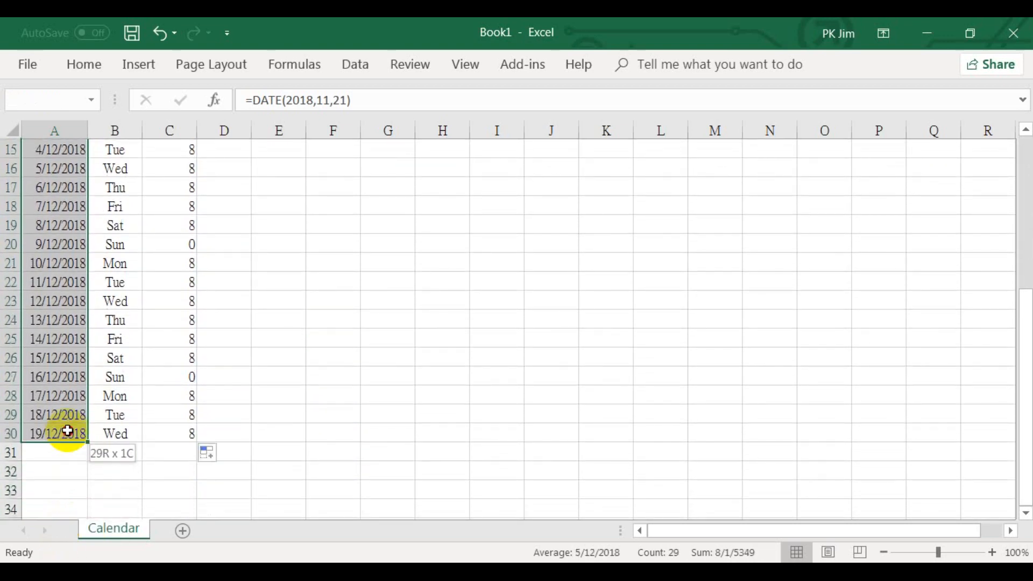
pyautogui.moveTo(67, 431); pyautogui.dragTo(66, 429)
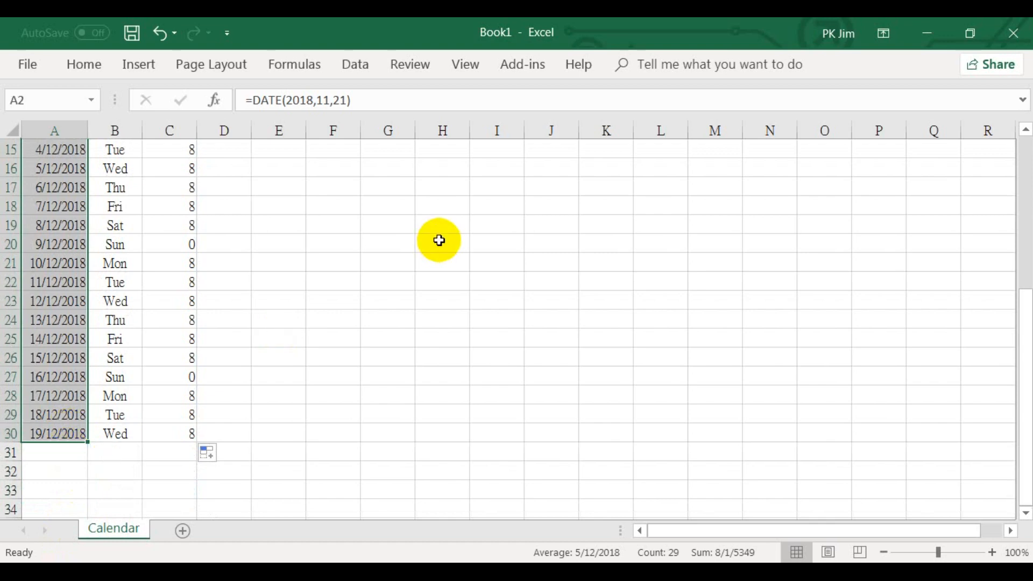
pyautogui.click(294, 71)
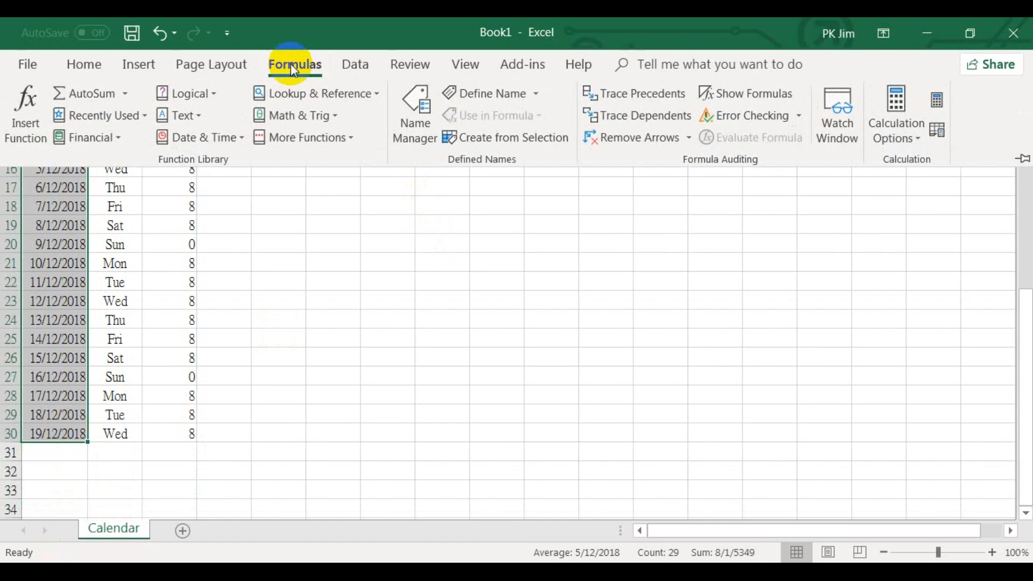
pyautogui.click(486, 97)
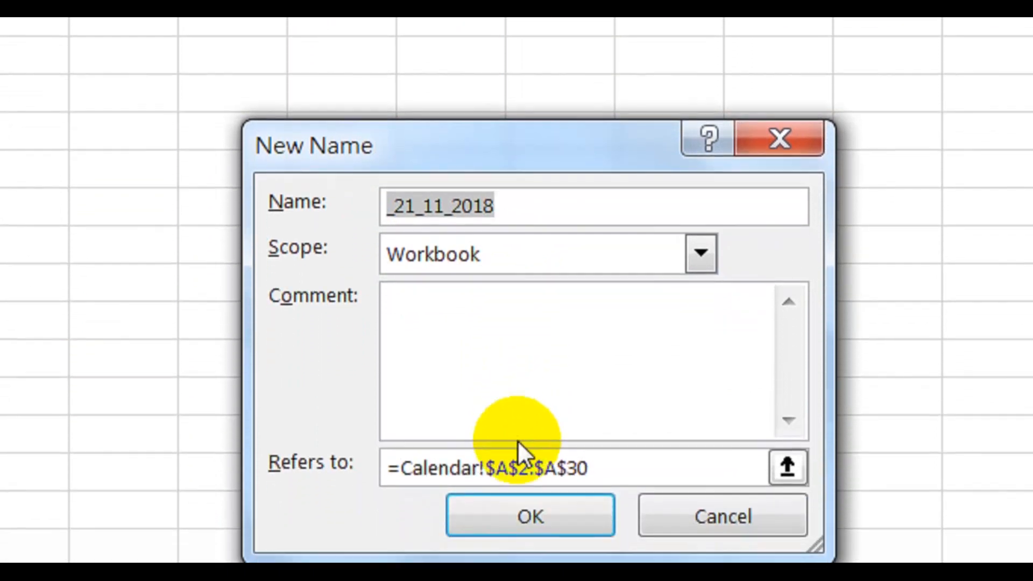
pyautogui.write('C')
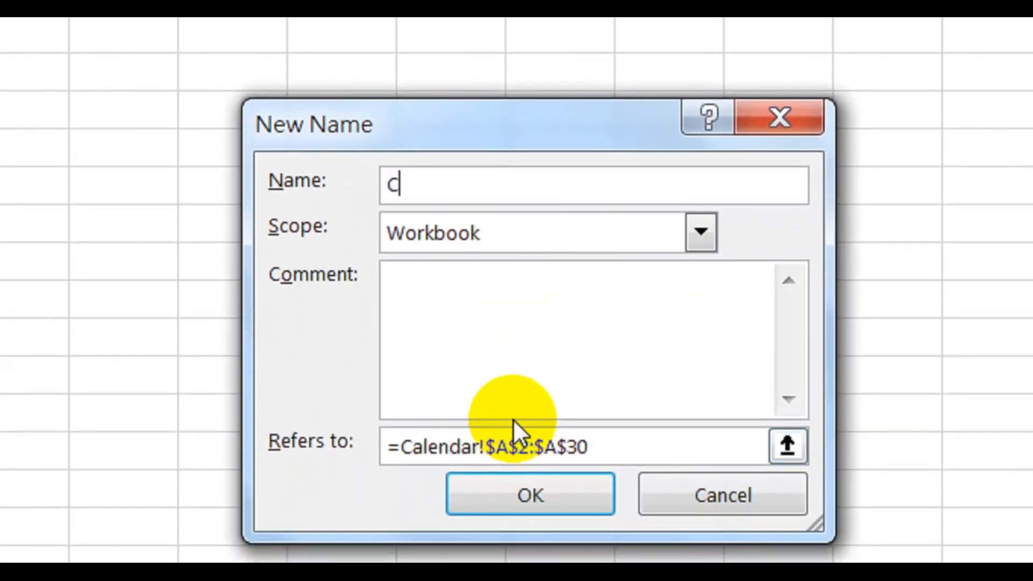
pyautogui.write('alen')
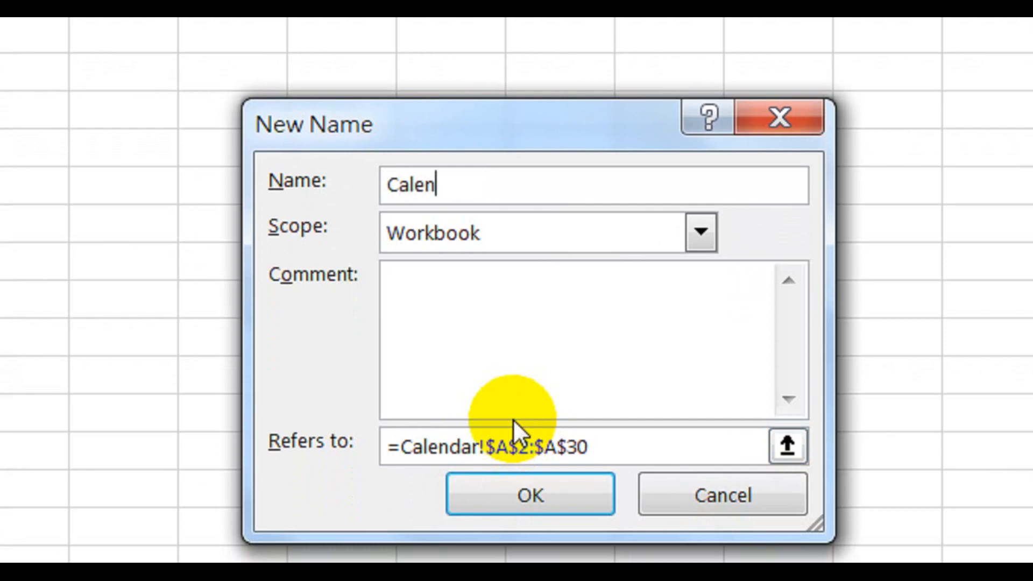
pyautogui.write('dar_Date')
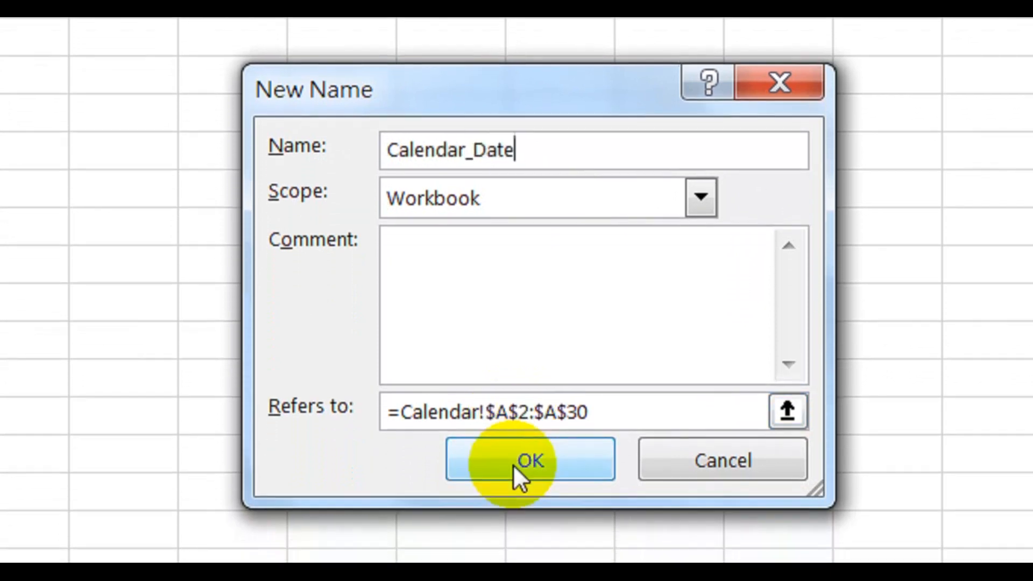
pyautogui.click(513, 464)
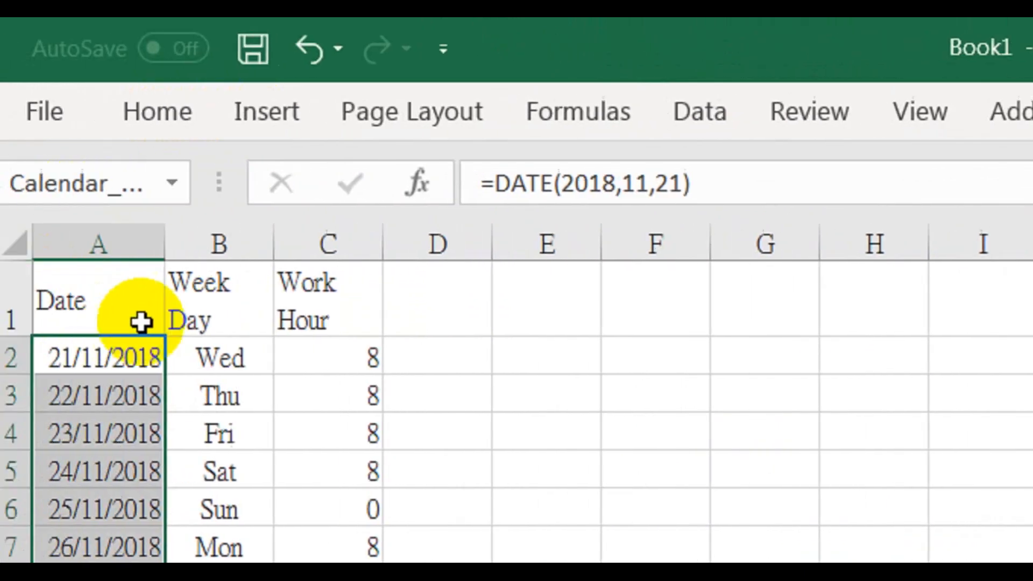
# Define the name Work_Hour for the work hours in C2:C30 of the Calendar sheet
pyautogui.click(314, 360)
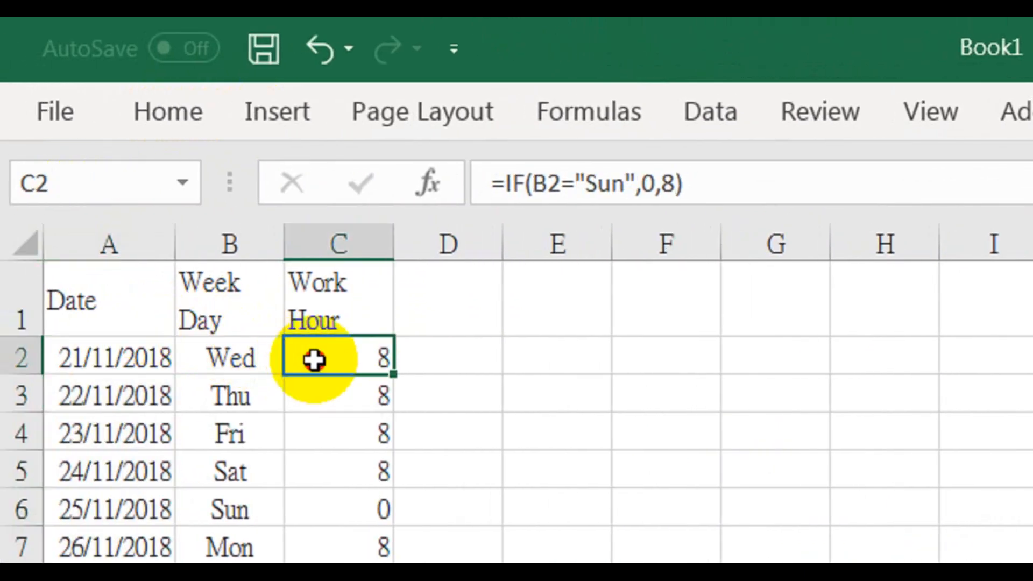
pyautogui.moveTo(314, 360); pyautogui.dragTo(331, 320)
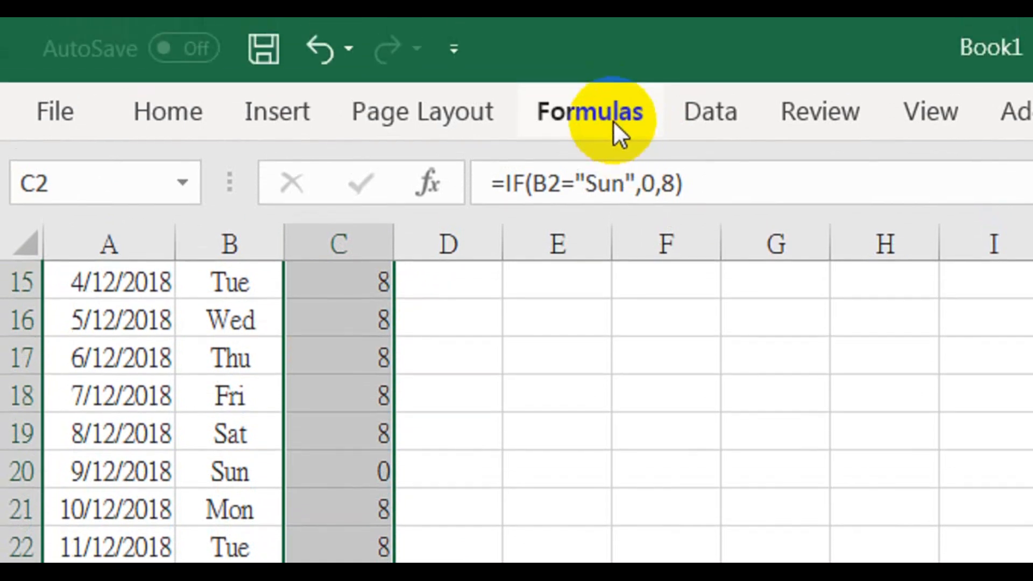
pyautogui.click(612, 115)
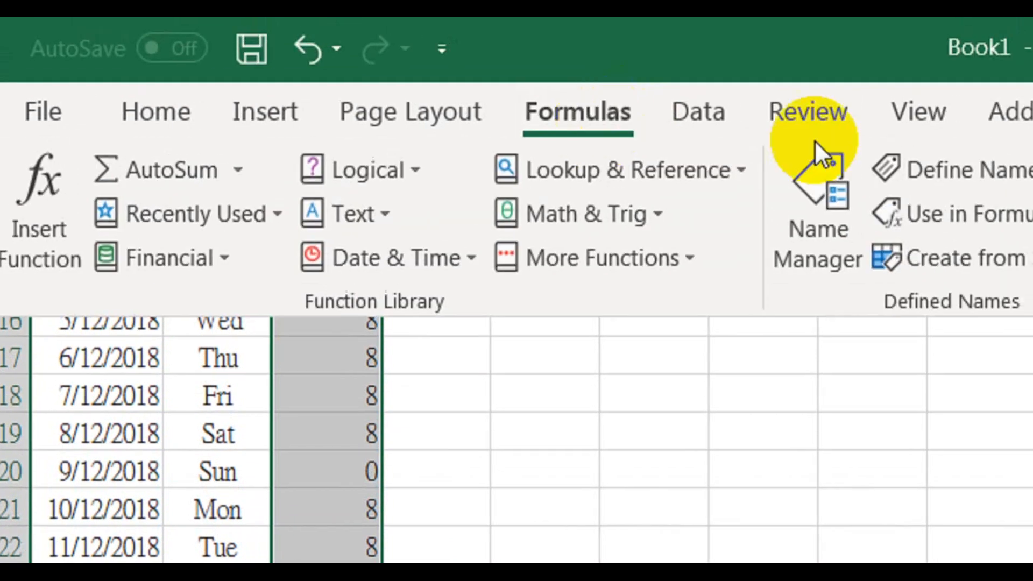
pyautogui.click(840, 171)
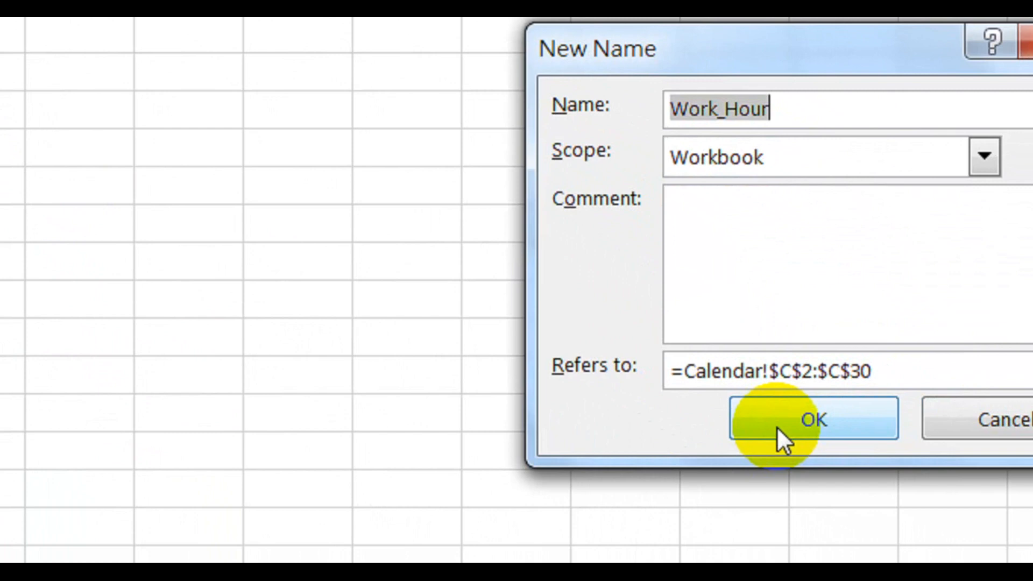
pyautogui.click(777, 428)
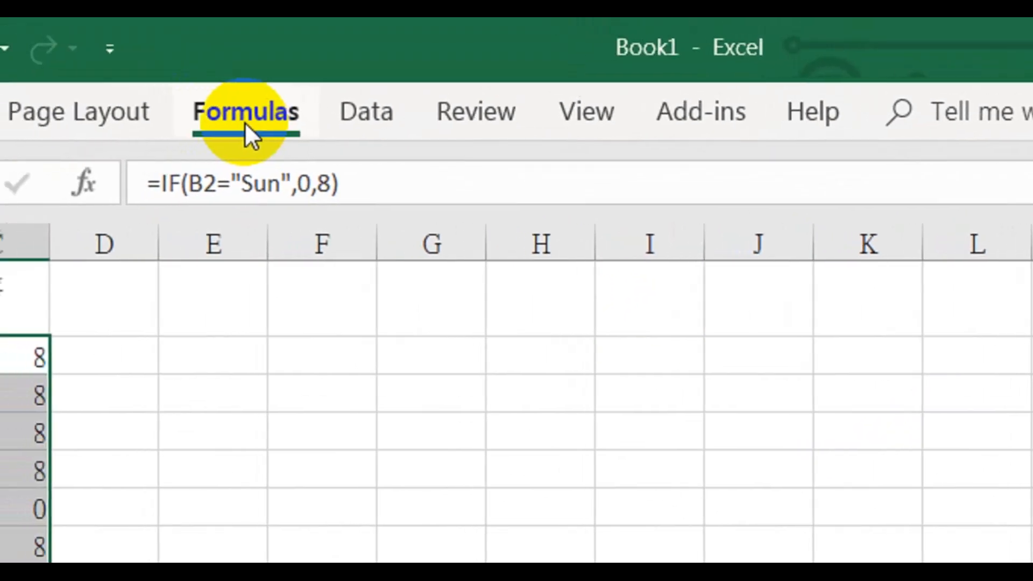
# Extend the range of the name Calendar_Date to =Calendar!$A$2:$A$367
pyautogui.click(244, 122)
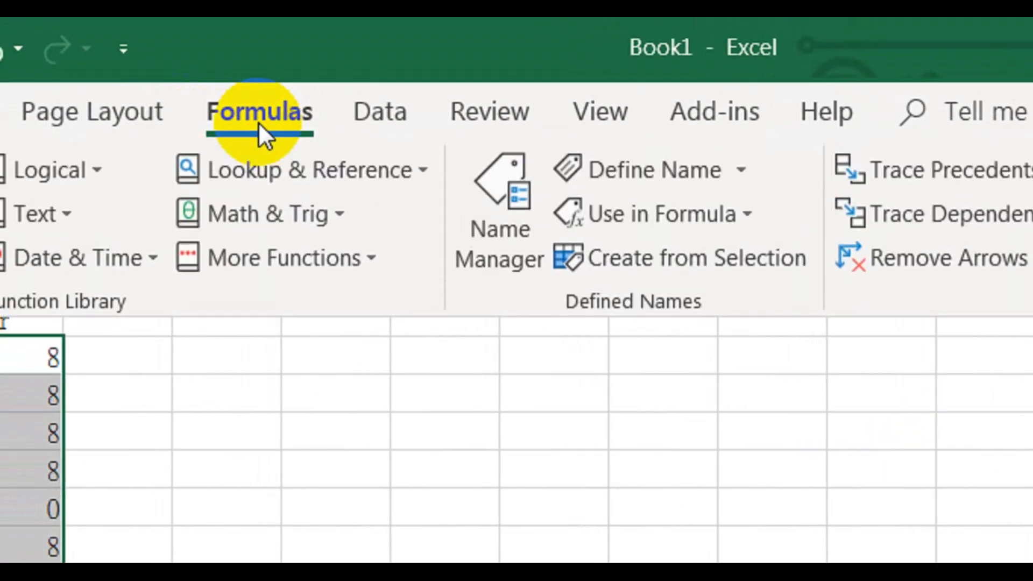
pyautogui.click(496, 250)
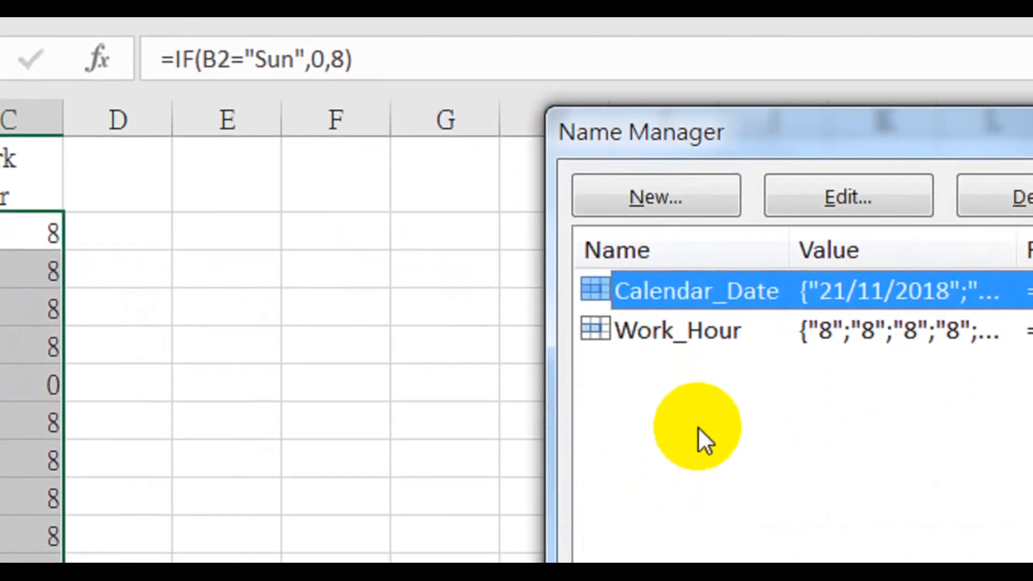
pyautogui.doubleClick(771, 295)
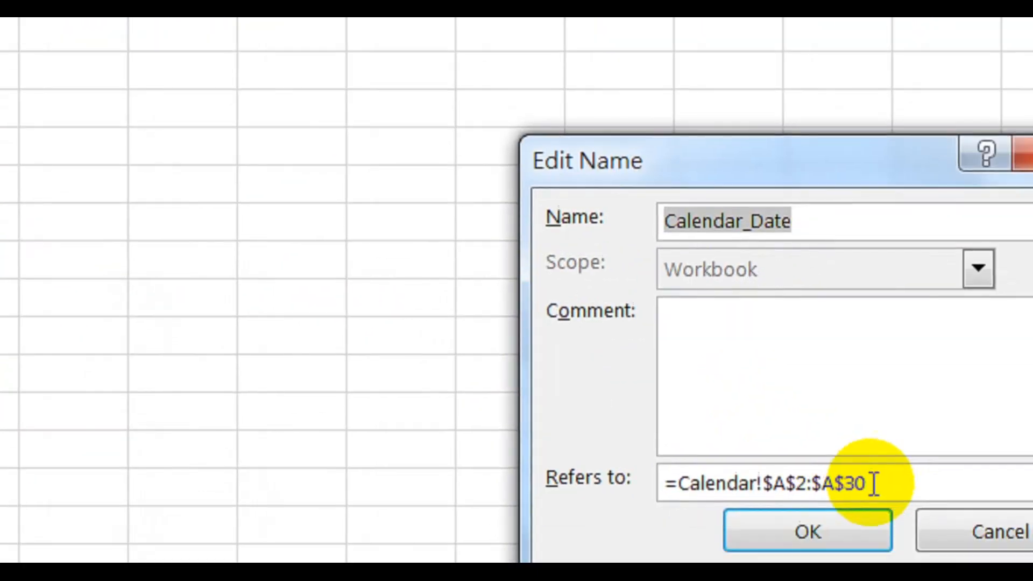
pyautogui.click(805, 438)
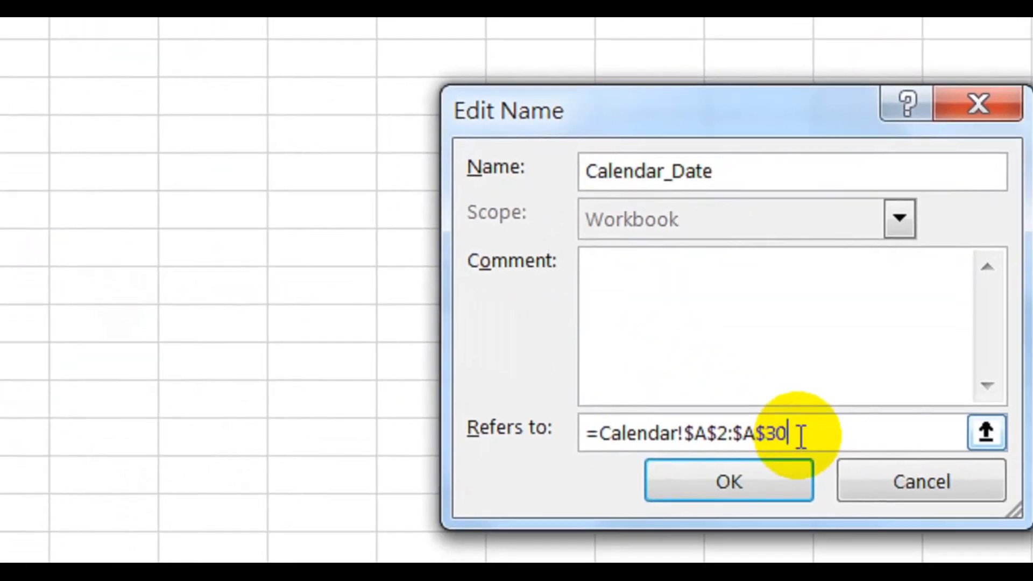
pyautogui.press('BackSpace')
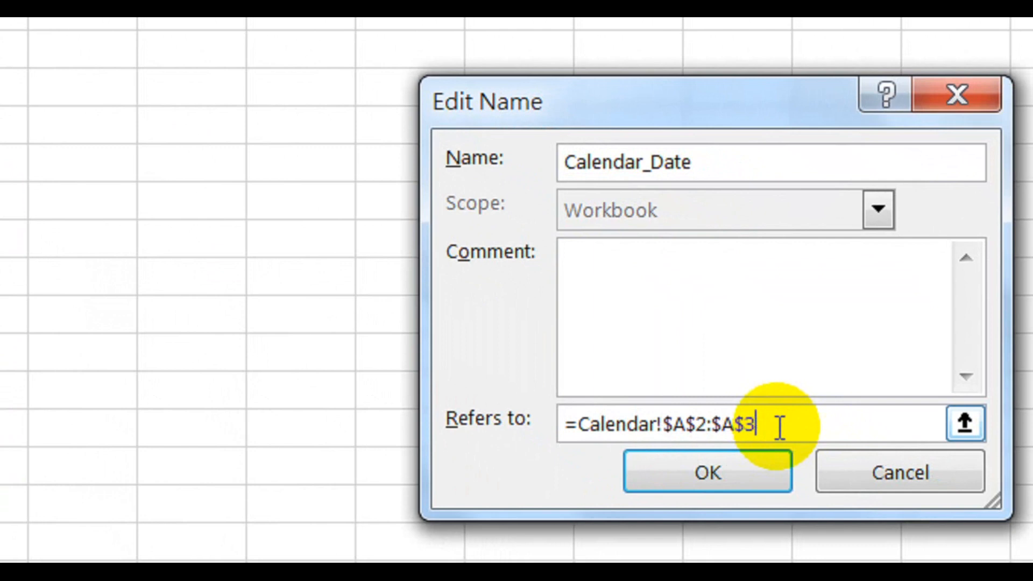
pyautogui.write('67')
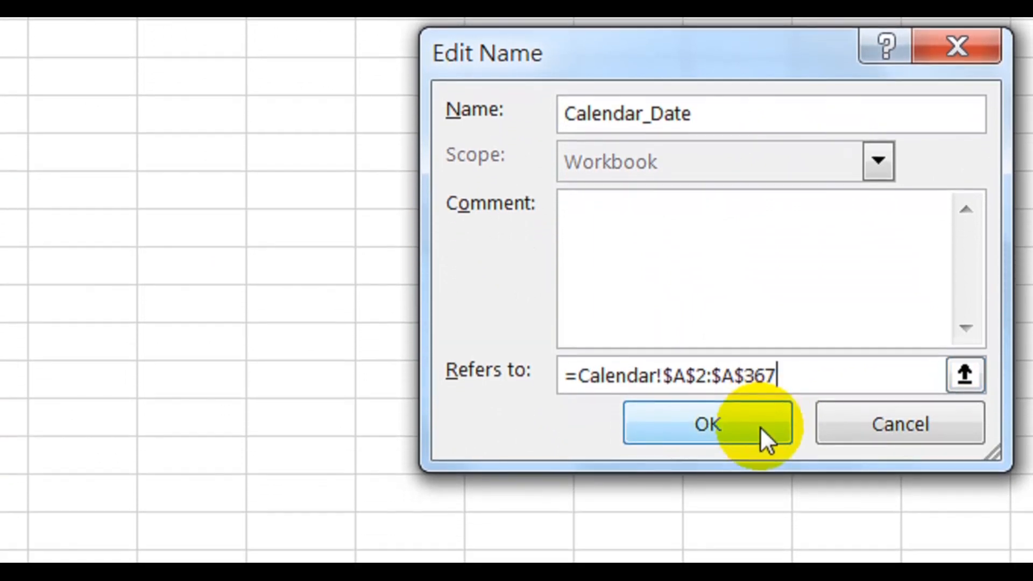
pyautogui.click(760, 426)
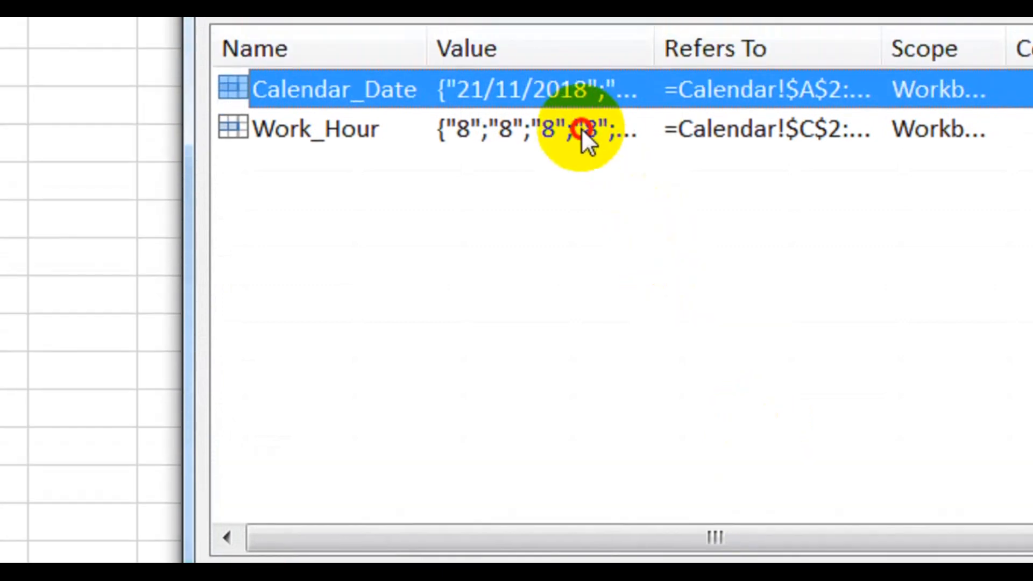
# Extend the range of the name Work_Hour to =Calendar!$C$2:$C$367 and close the name manager
pyautogui.doubleClick(582, 66)
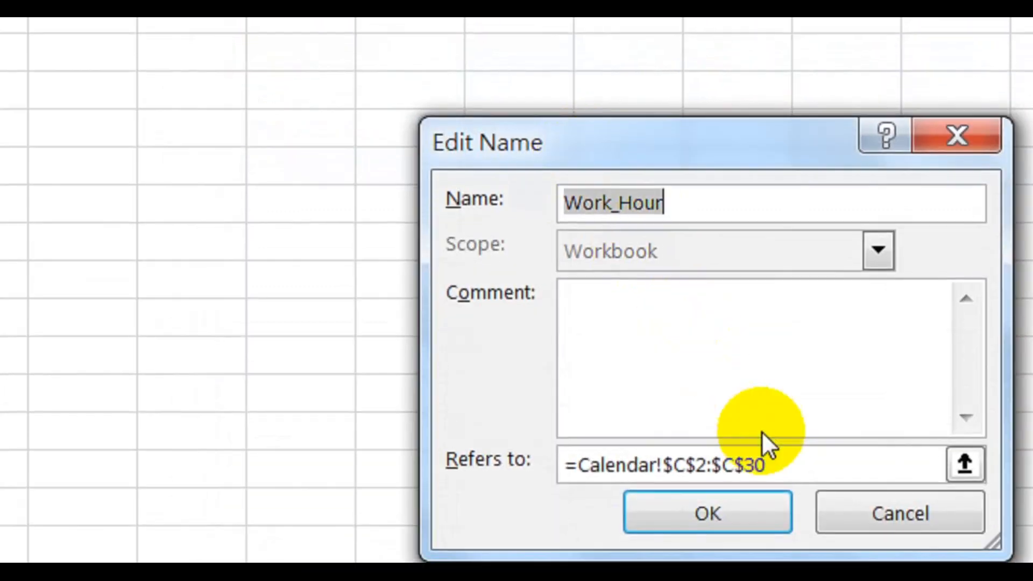
pyautogui.click(783, 466)
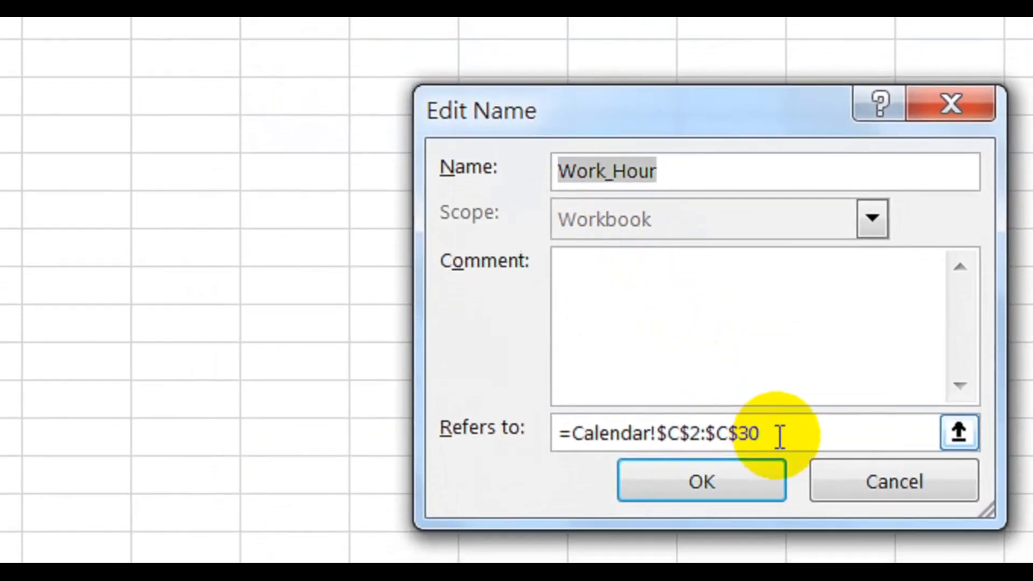
pyautogui.press('BackSpace')
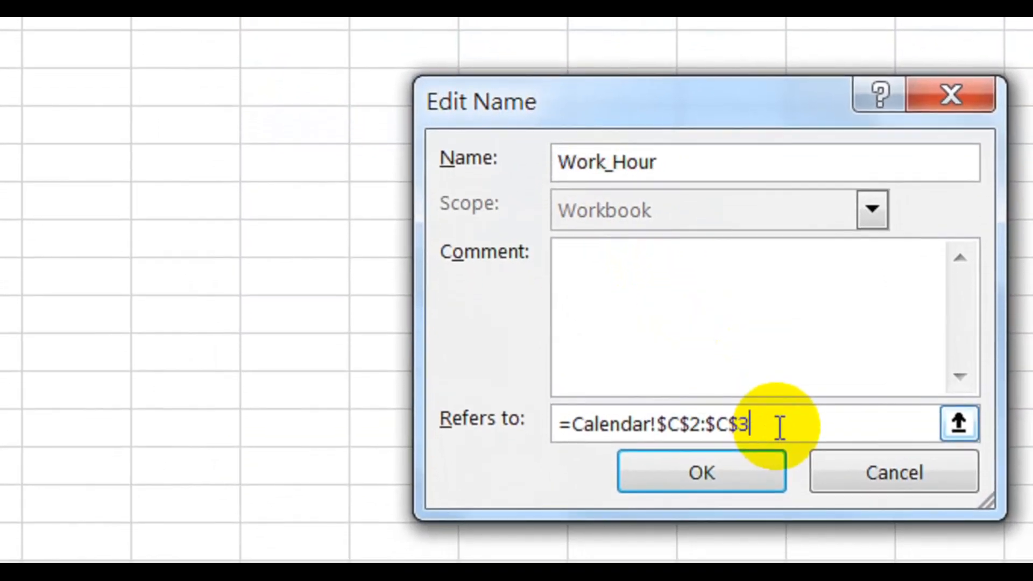
pyautogui.write('67')
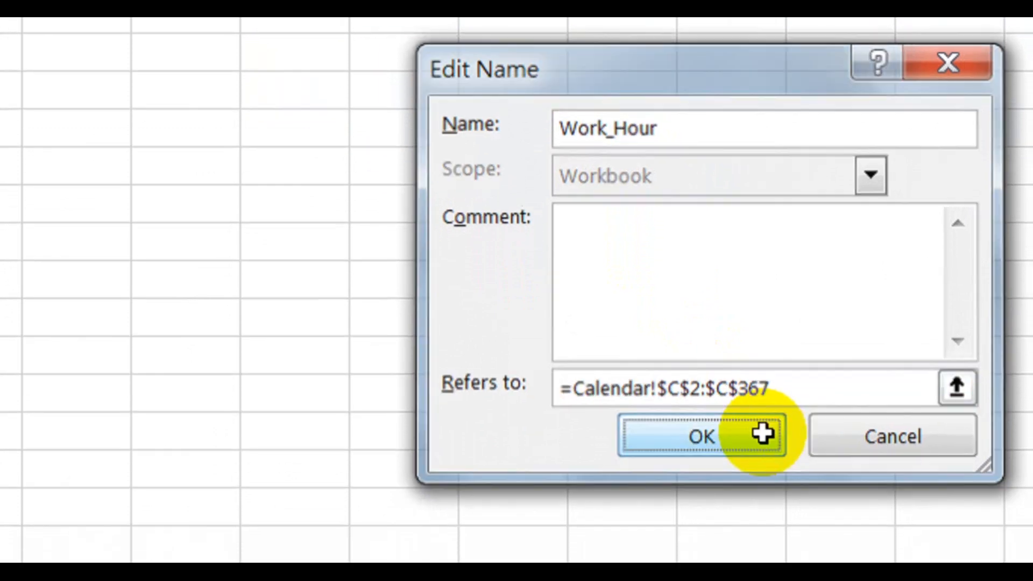
pyautogui.click(766, 451)
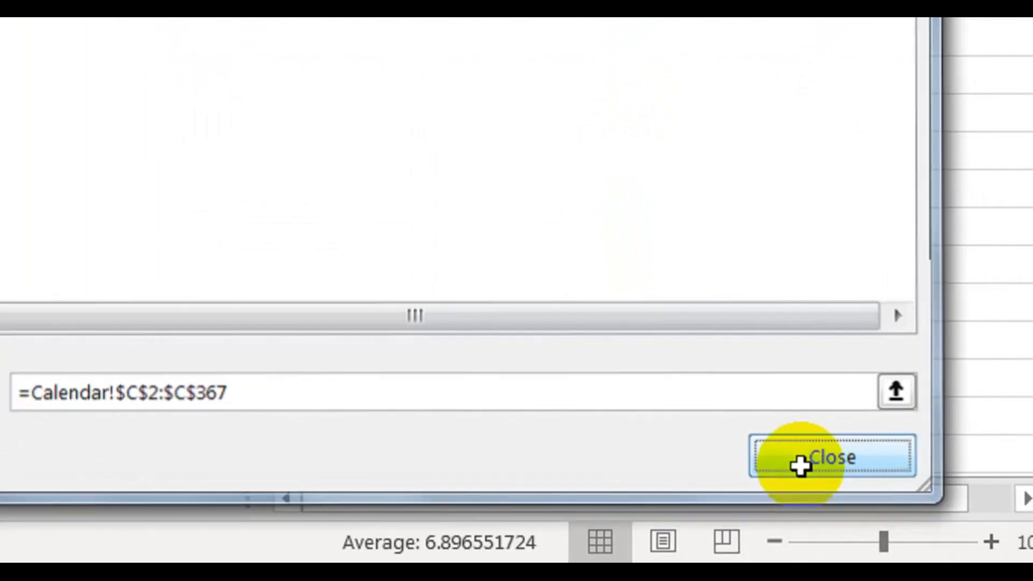
pyautogui.click(802, 465)
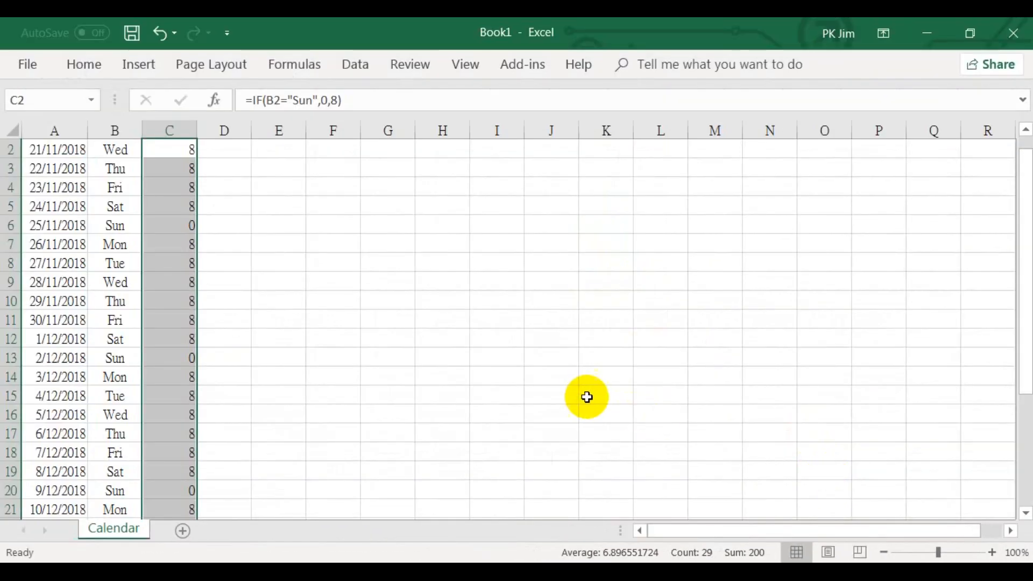
# Align the header cells A1:C1 to the bottom and make their text bold
pyautogui.scroll(1, 582, 396)
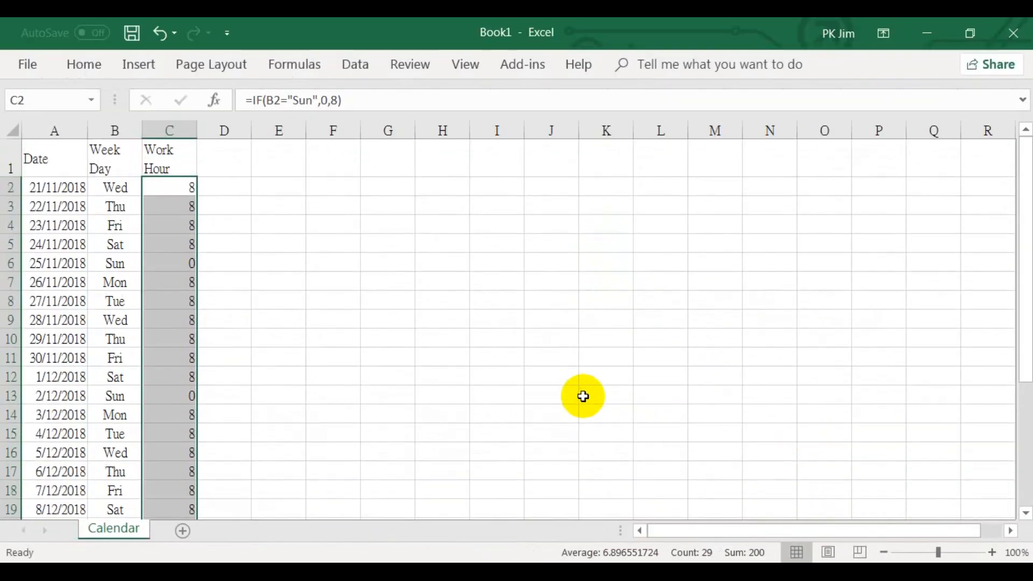
pyautogui.scroll(-4, 582, 397)
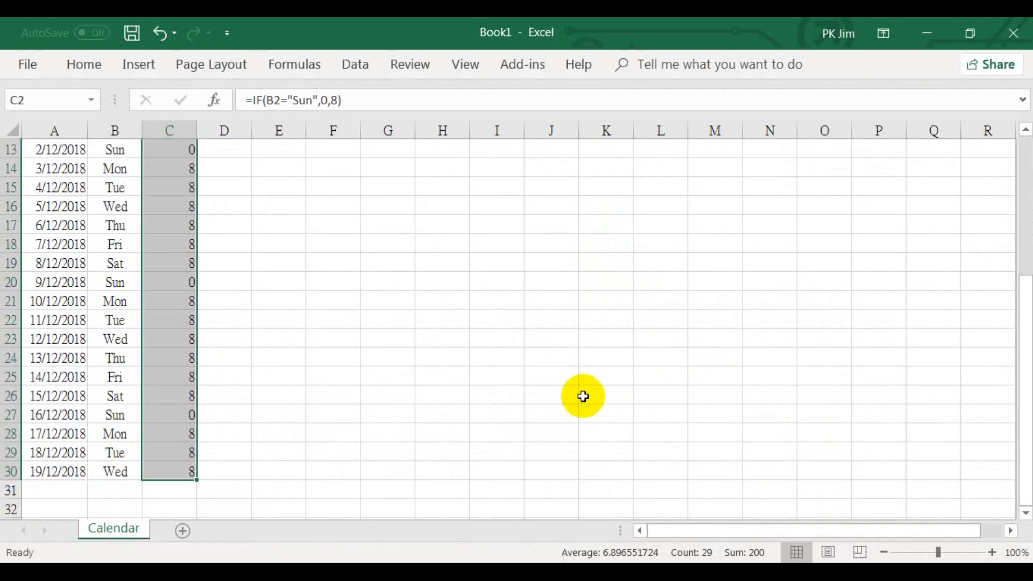
pyautogui.scroll(4, 583, 397)
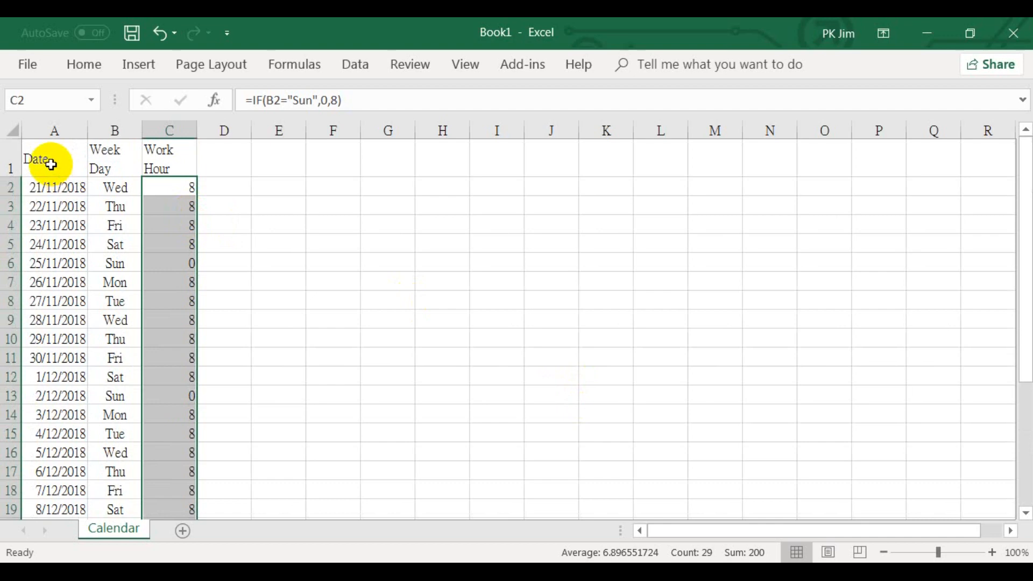
pyautogui.moveTo(51, 164); pyautogui.dragTo(155, 164)
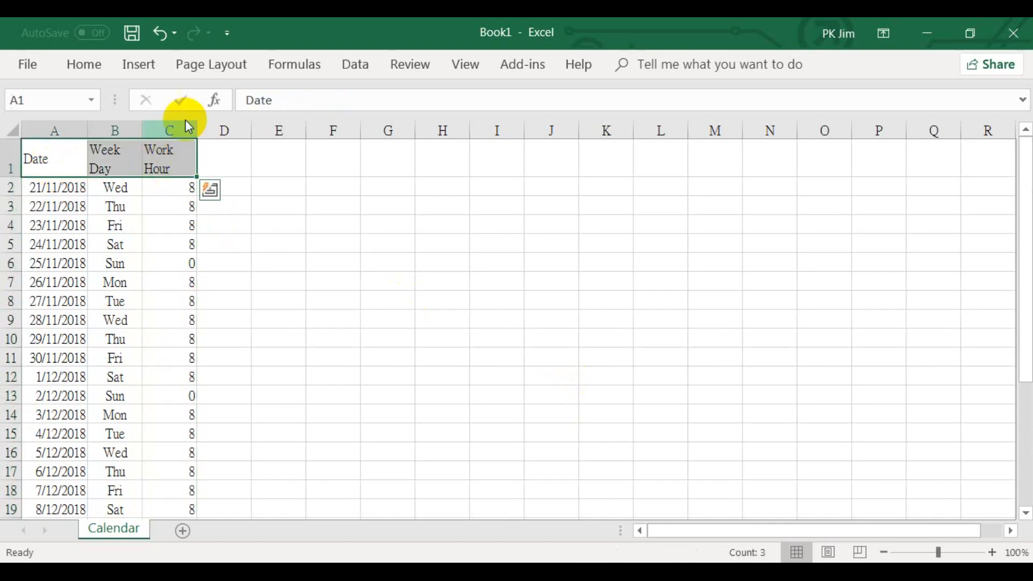
pyautogui.click(89, 73)
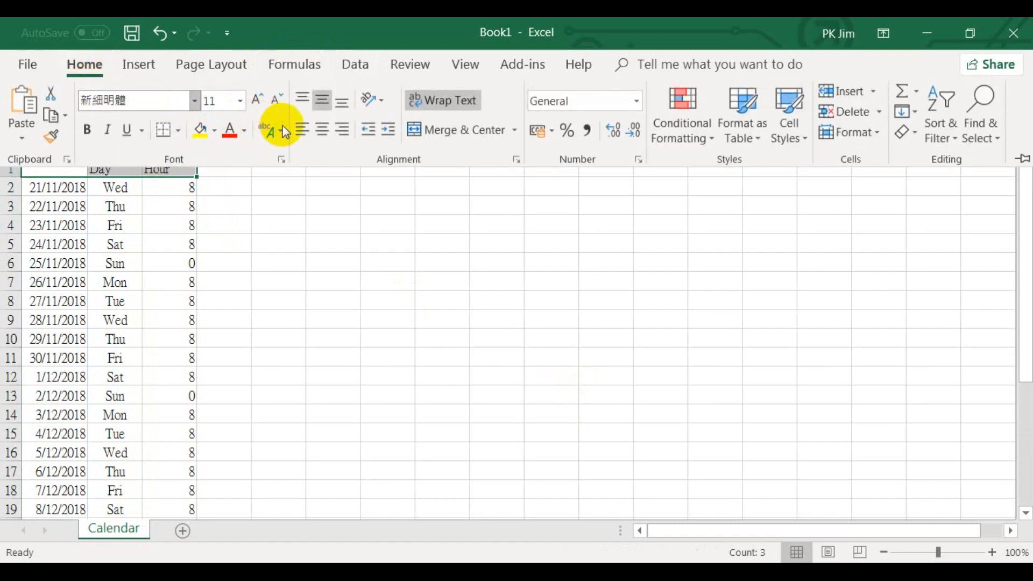
pyautogui.click(342, 105)
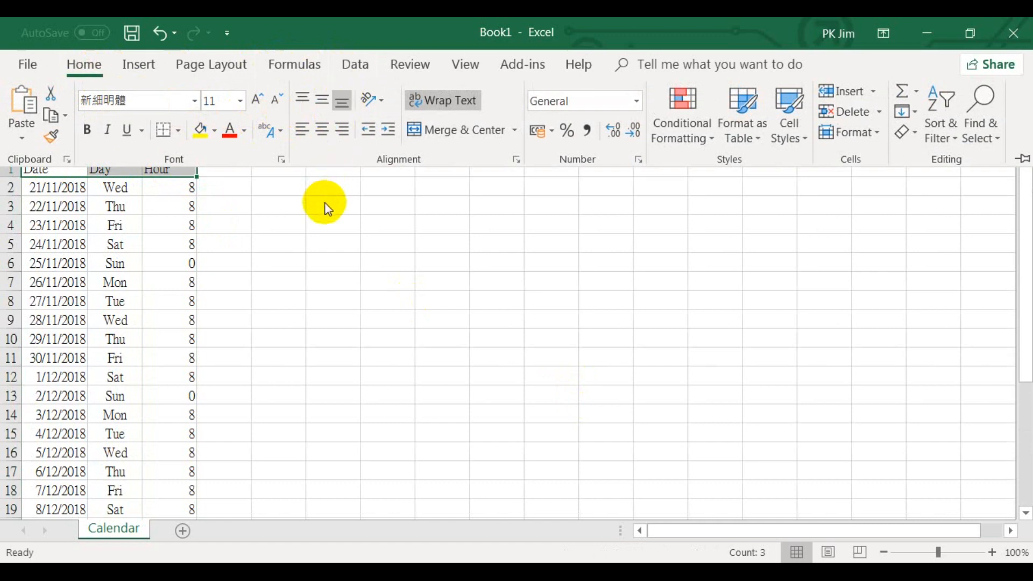
pyautogui.click(88, 130)
pyautogui.click(260, 233)
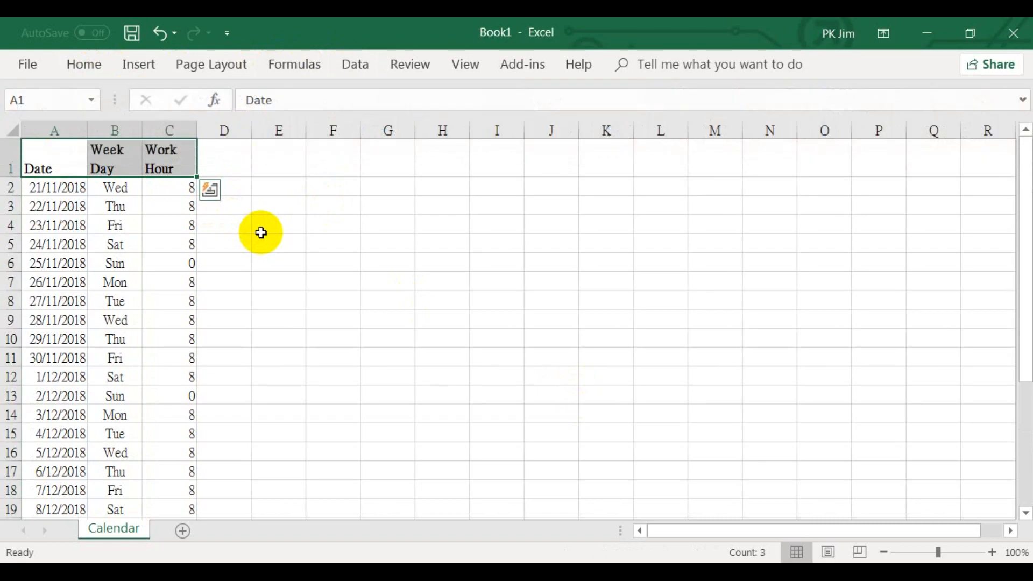
pyautogui.click(273, 237)
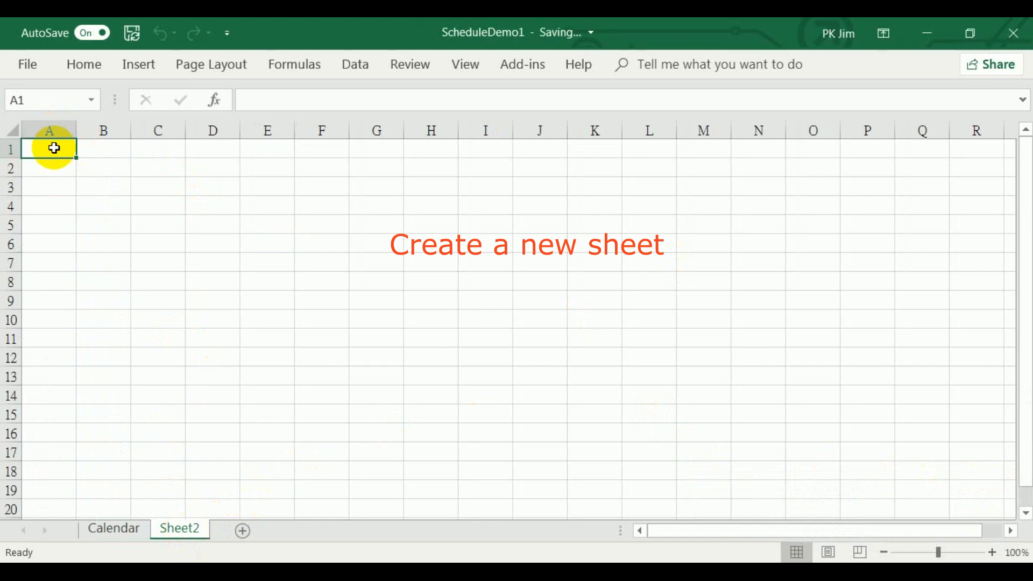
# Enter the headers Work Centre in A1 and OEE in B1 of the new Sheet2
pyautogui.write('Work')
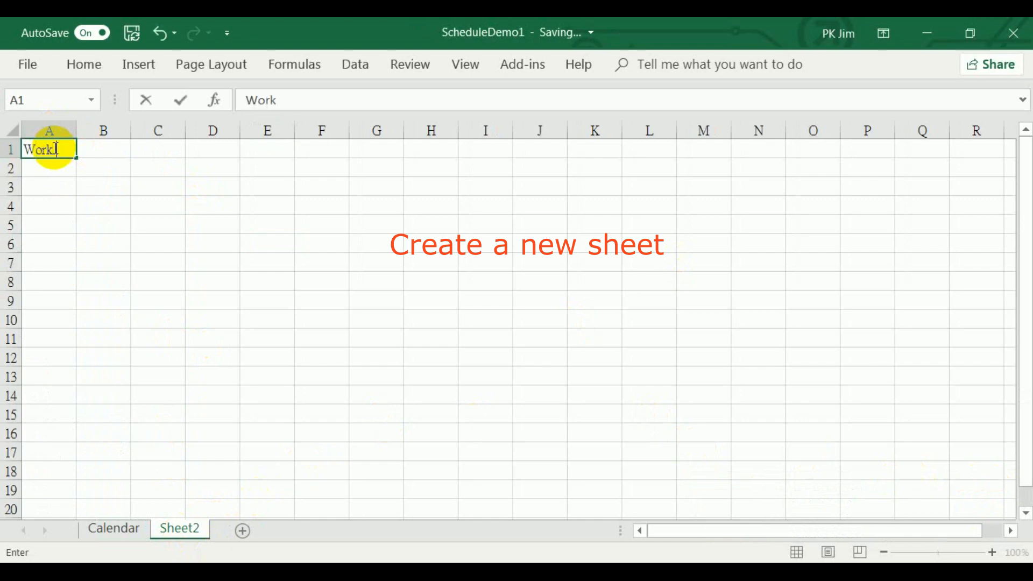
pyautogui.write(' Centre')
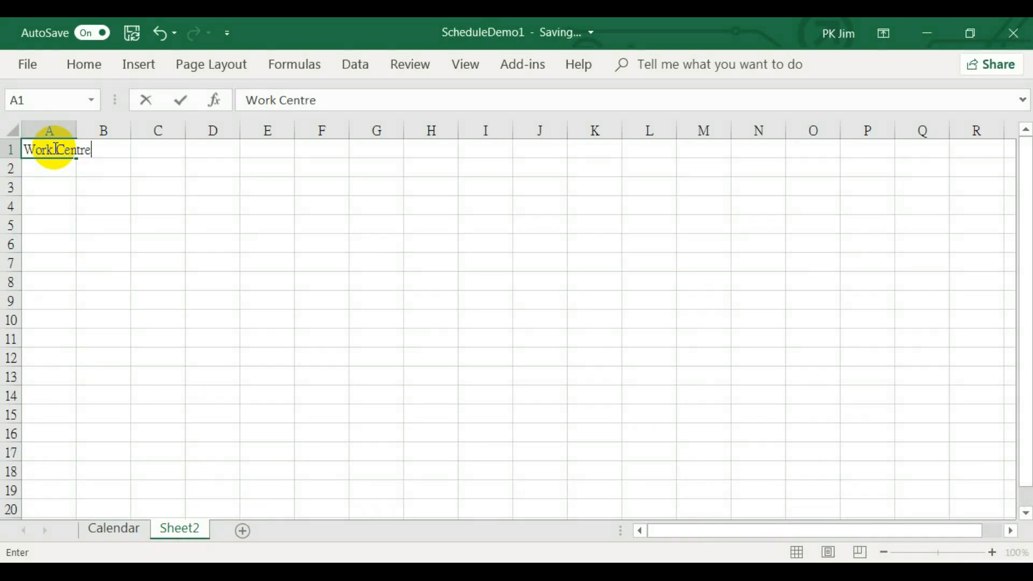
pyautogui.press('Return')
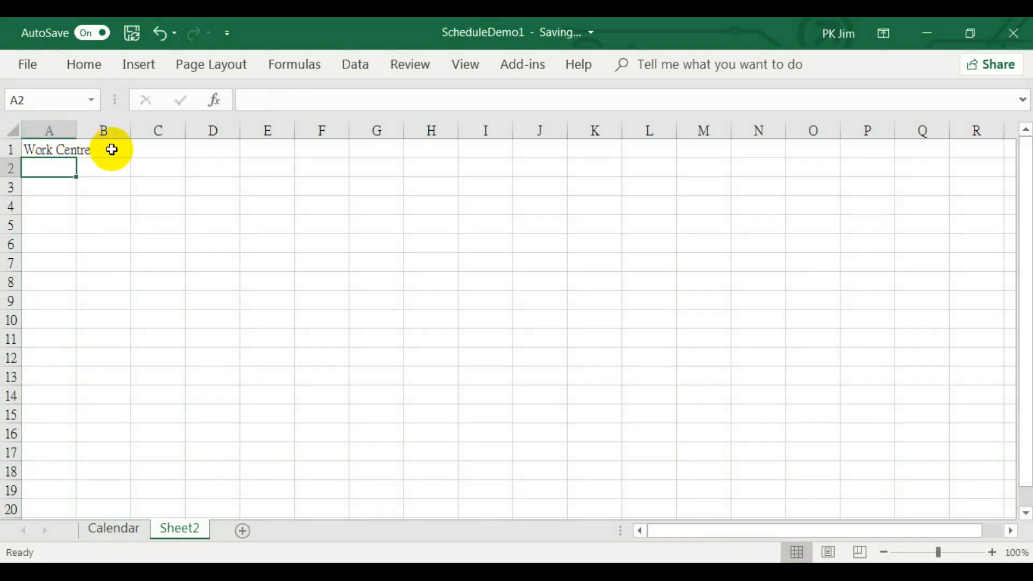
pyautogui.click(112, 150)
pyautogui.write('OEE')
pyautogui.press('Return')
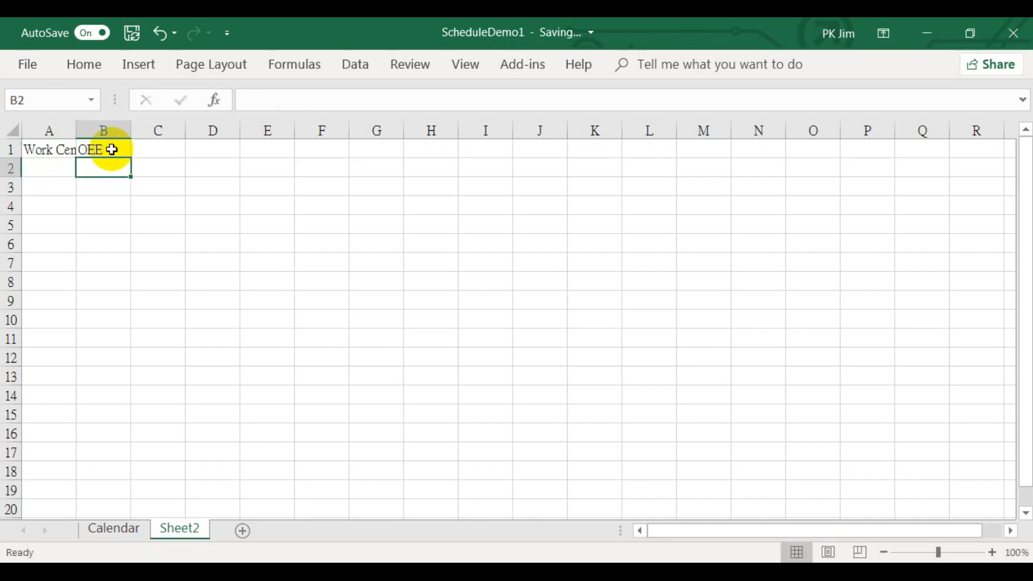
# Wrap the text of header row 1 on Sheet2 and make it bold
pyautogui.click(10, 150)
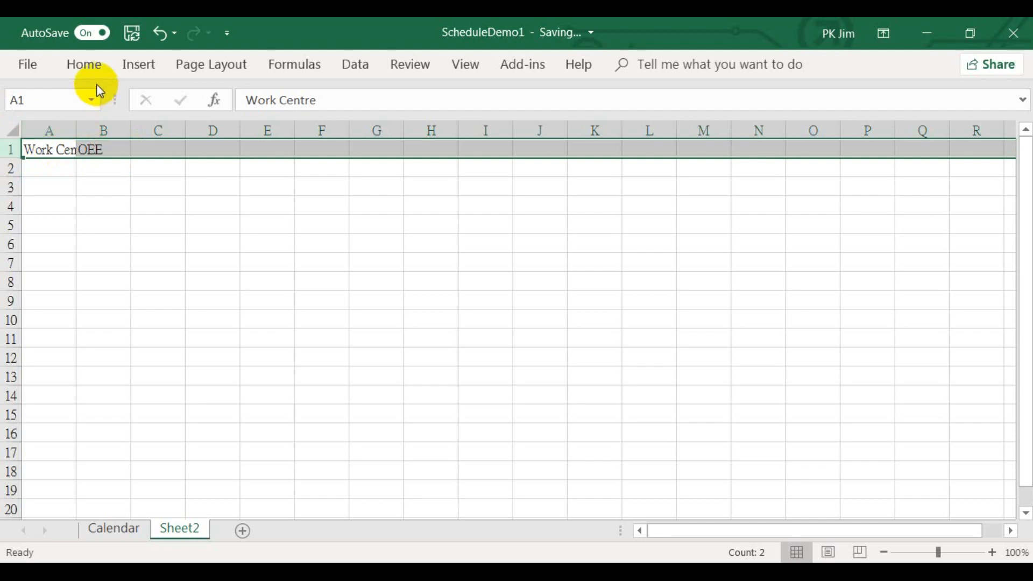
pyautogui.click(86, 67)
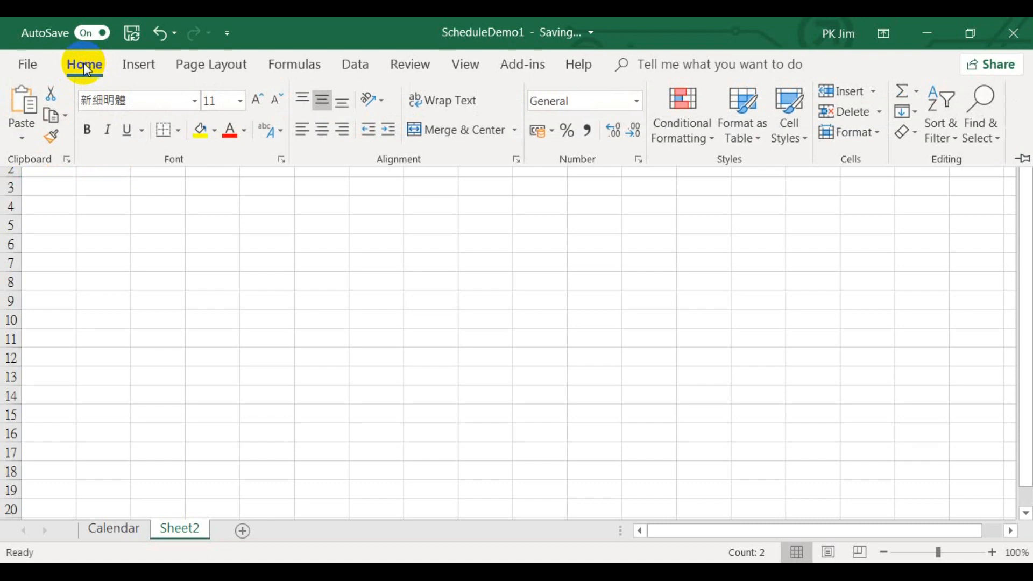
pyautogui.click(427, 102)
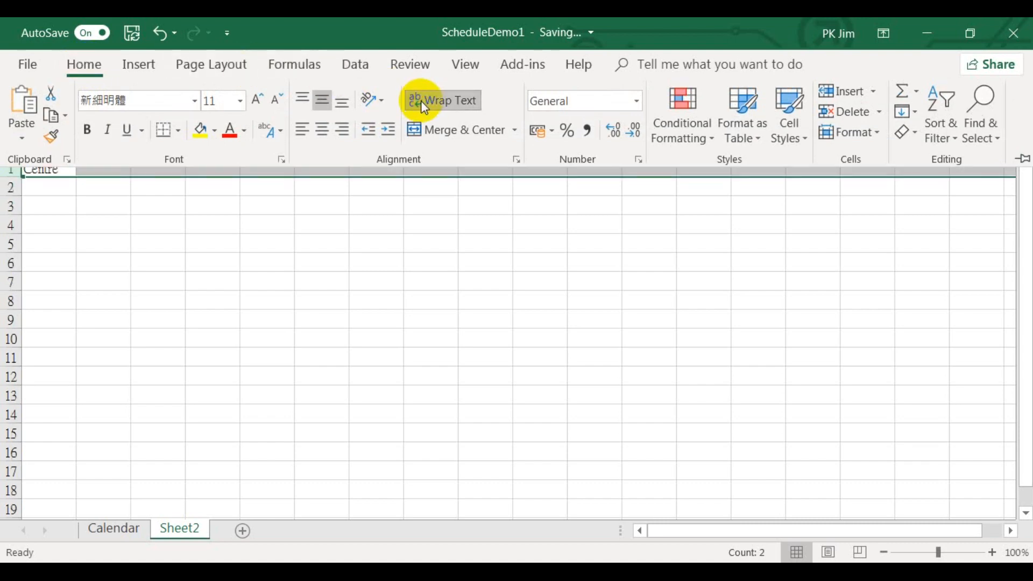
pyautogui.click(87, 130)
pyautogui.click(91, 72)
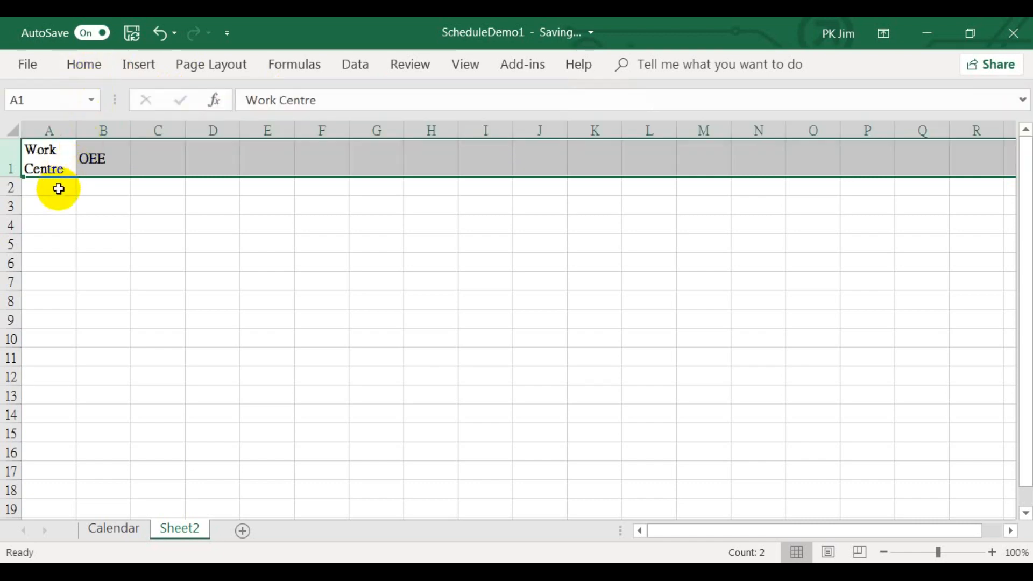
# Enter the work centre numbers 1 to 5 in cells A2 to A6
pyautogui.click(58, 189)
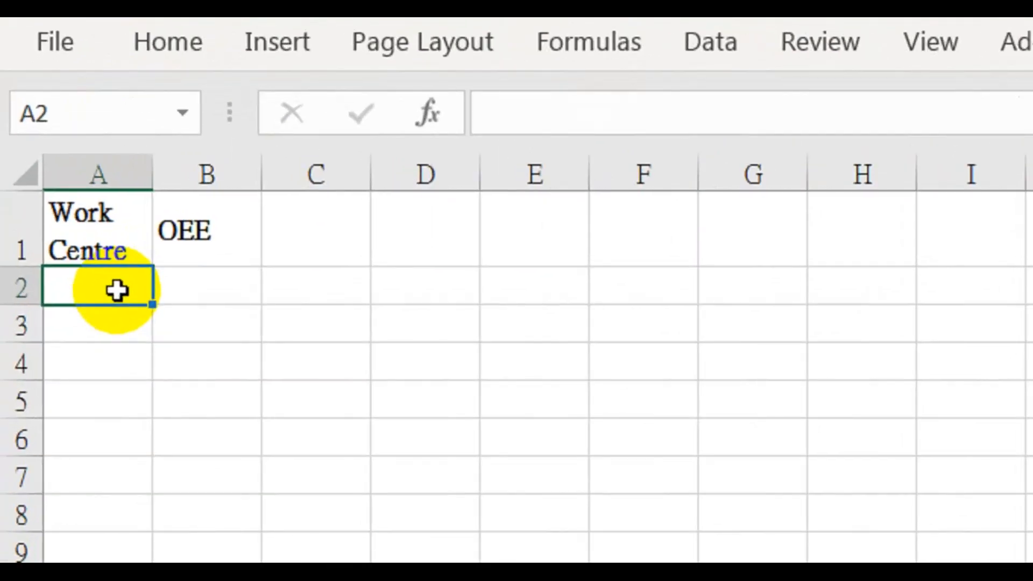
pyautogui.write('1')
pyautogui.press('Return')
pyautogui.write('2')
pyautogui.press('Return')
pyautogui.write('3')
pyautogui.press('Return')
pyautogui.write('4')
pyautogui.press('Return')
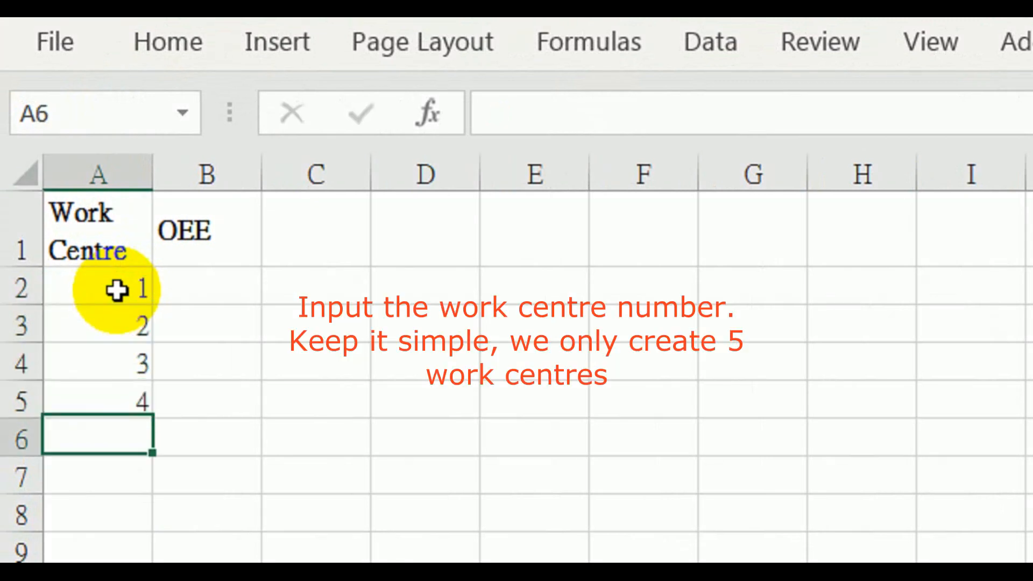
pyautogui.write('5')
pyautogui.press('Return')
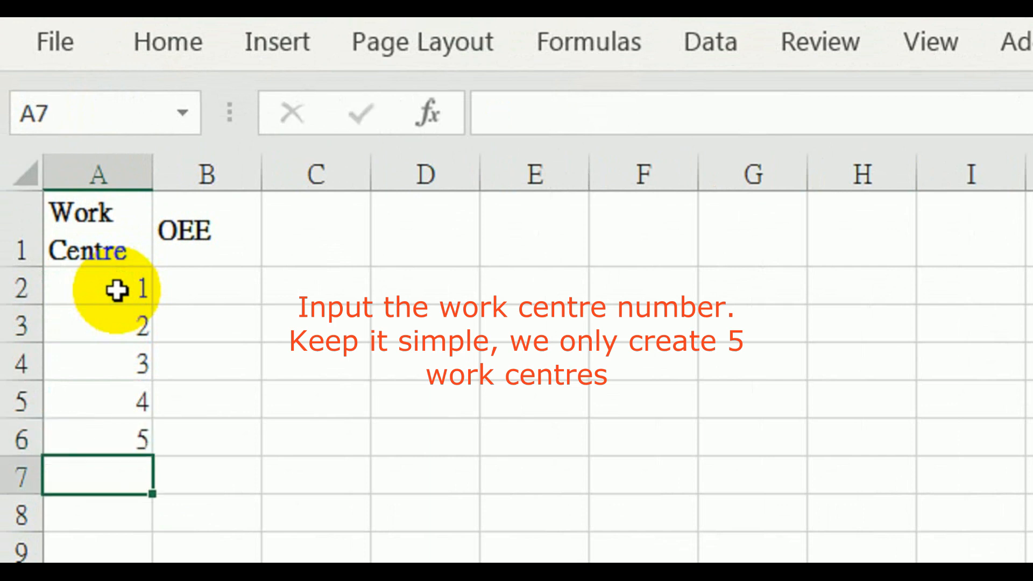
# Enter the OEE values 65%, 70%, 75%, 85% and 80% in cells B2 to B6
pyautogui.click(209, 288)
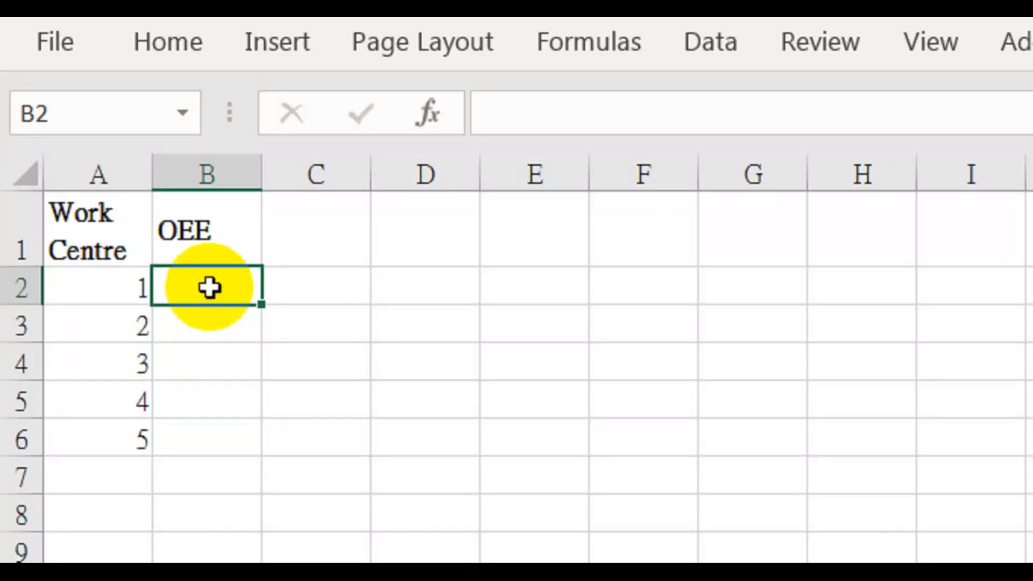
pyautogui.write('65')
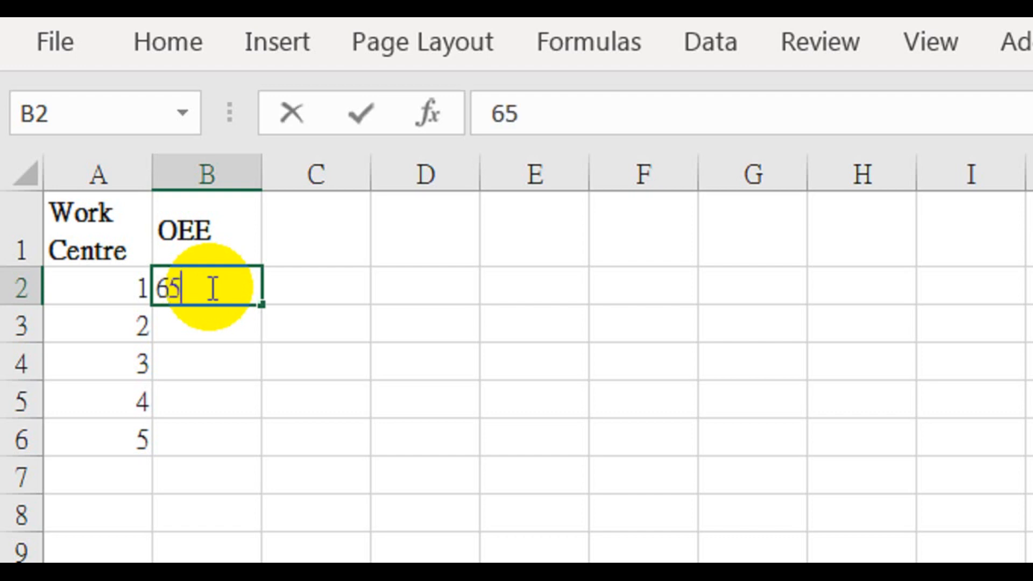
pyautogui.write('%')
pyautogui.press('Return')
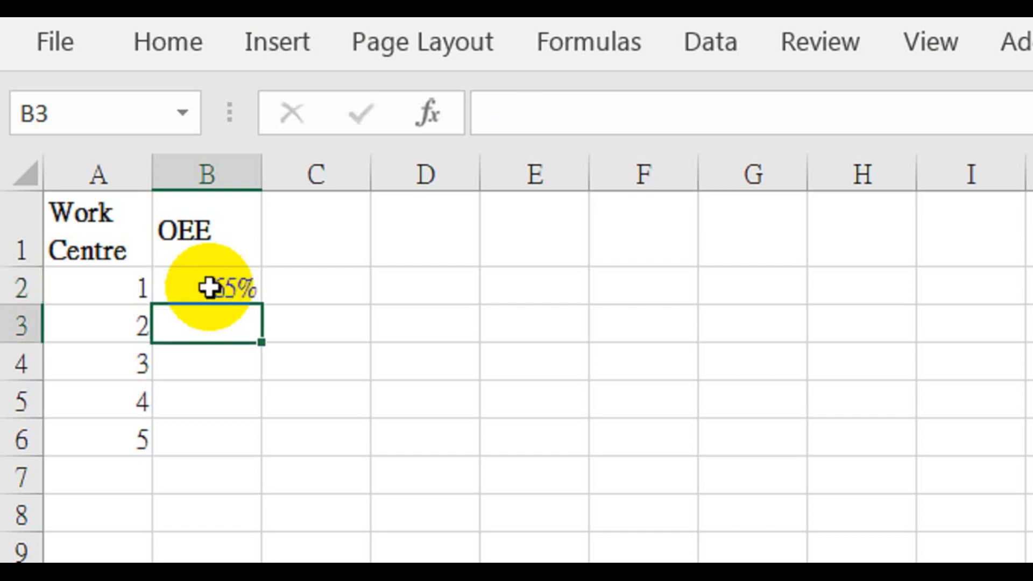
pyautogui.write('70')
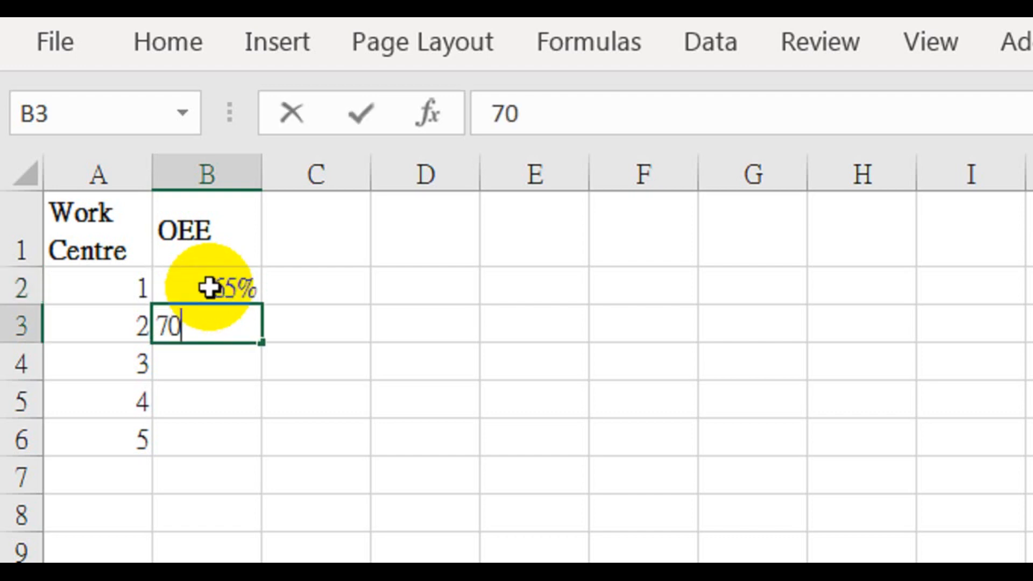
pyautogui.write('%')
pyautogui.press('Return')
pyautogui.write('75')
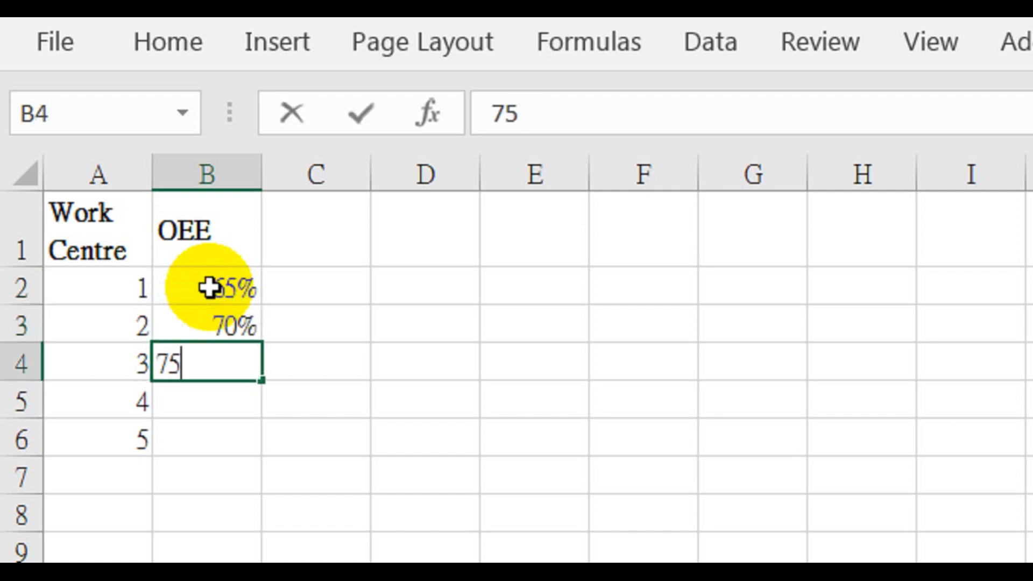
pyautogui.write('%')
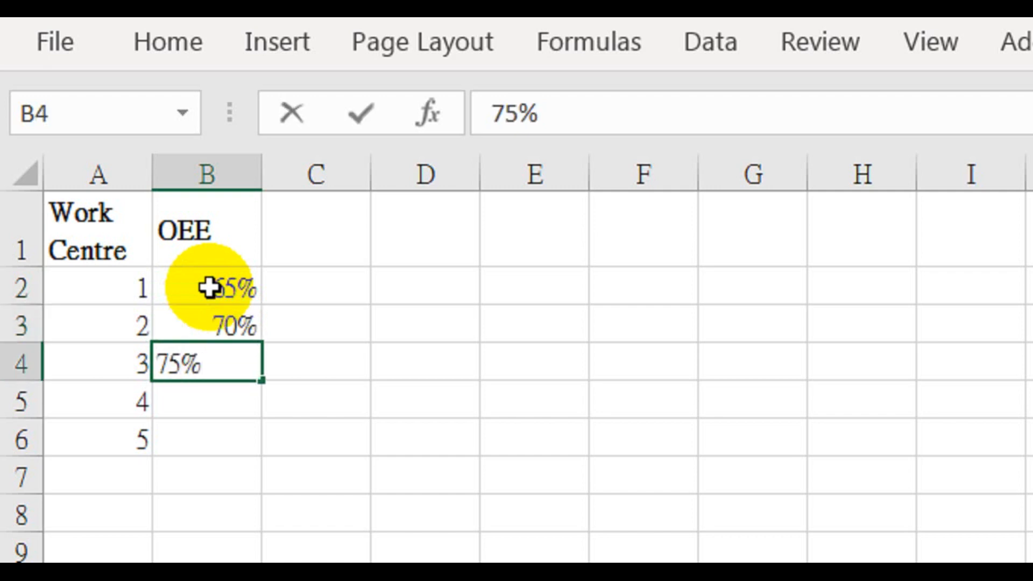
pyautogui.press('Return')
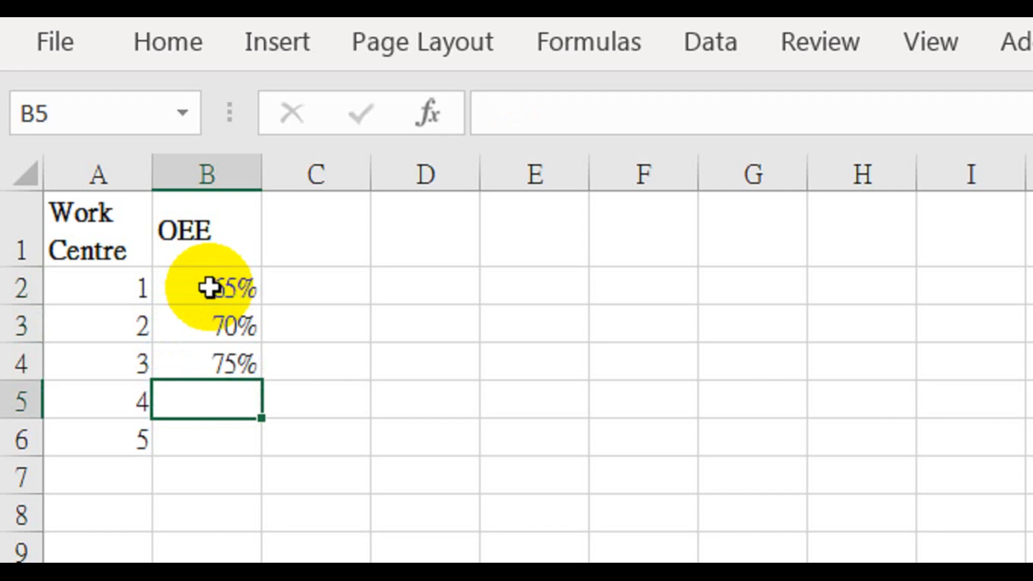
pyautogui.write('85%')
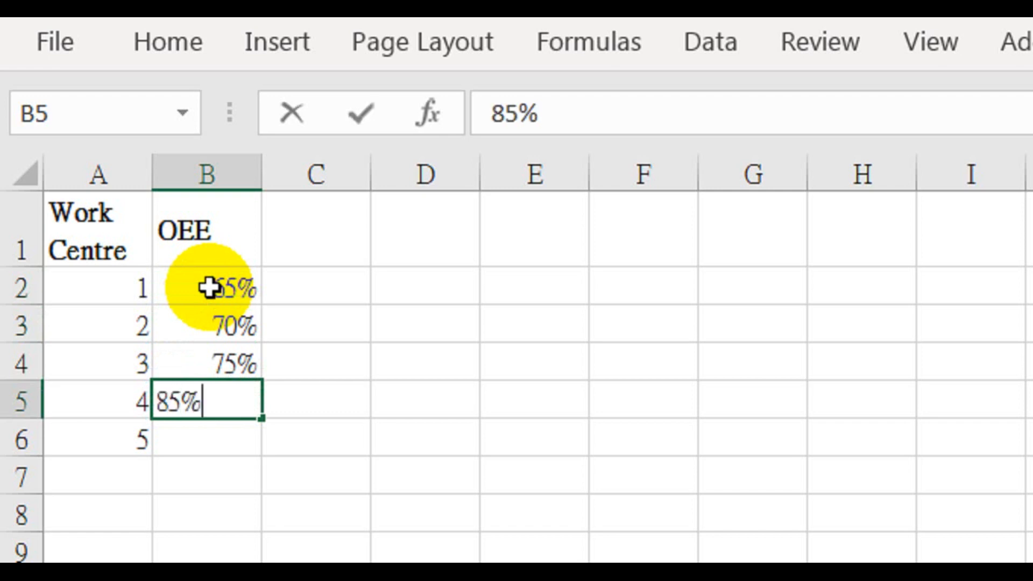
pyautogui.press('Return')
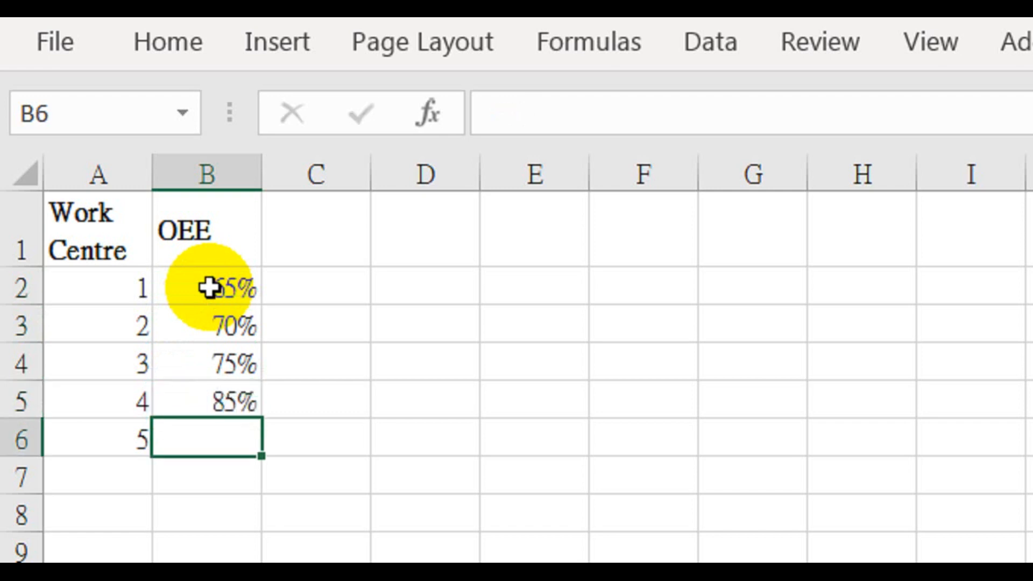
pyautogui.write('80')
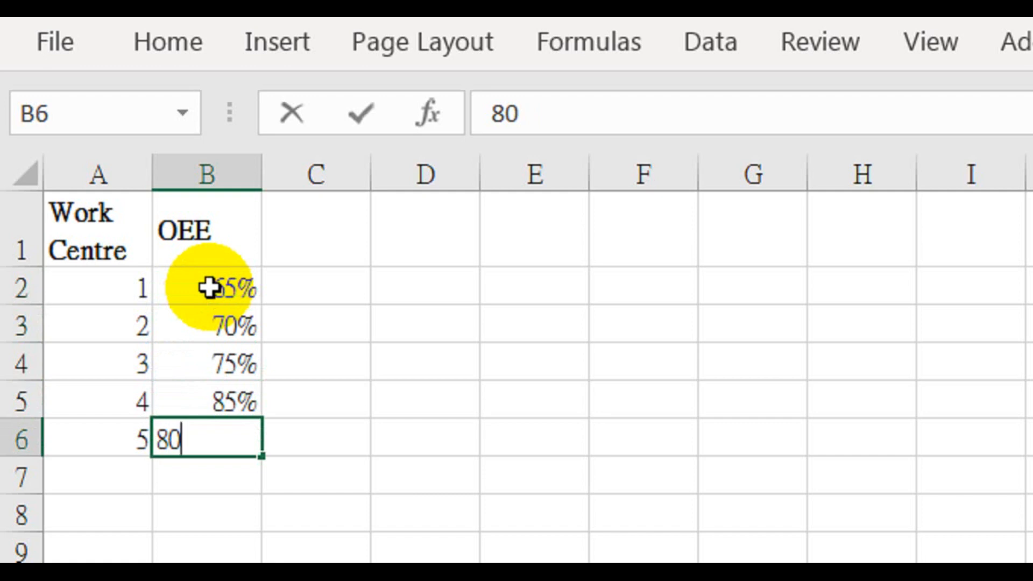
pyautogui.write('%')
pyautogui.press('Return')
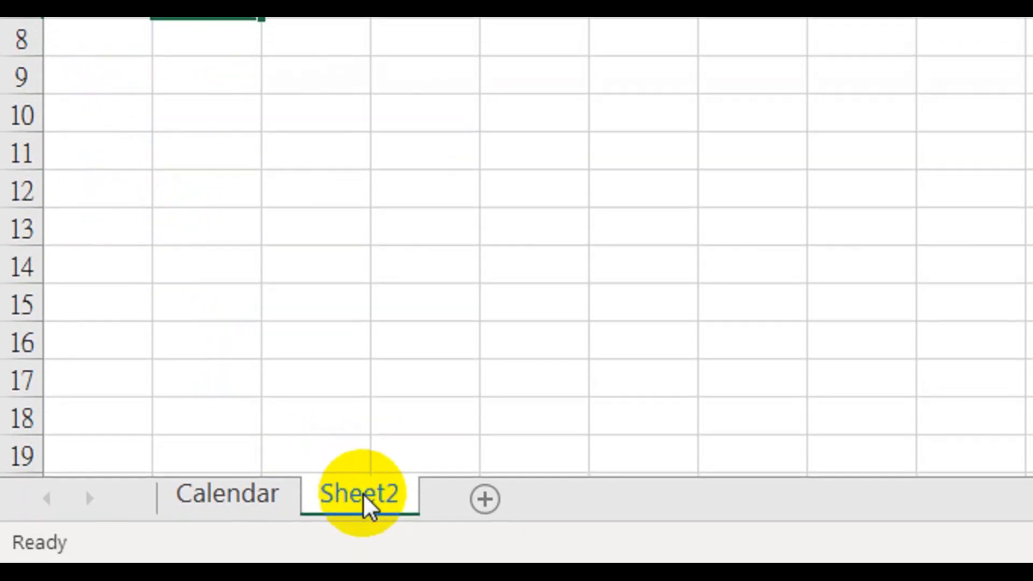
# Rename Sheet2 as Work Centre
pyautogui.doubleClick(368, 505)
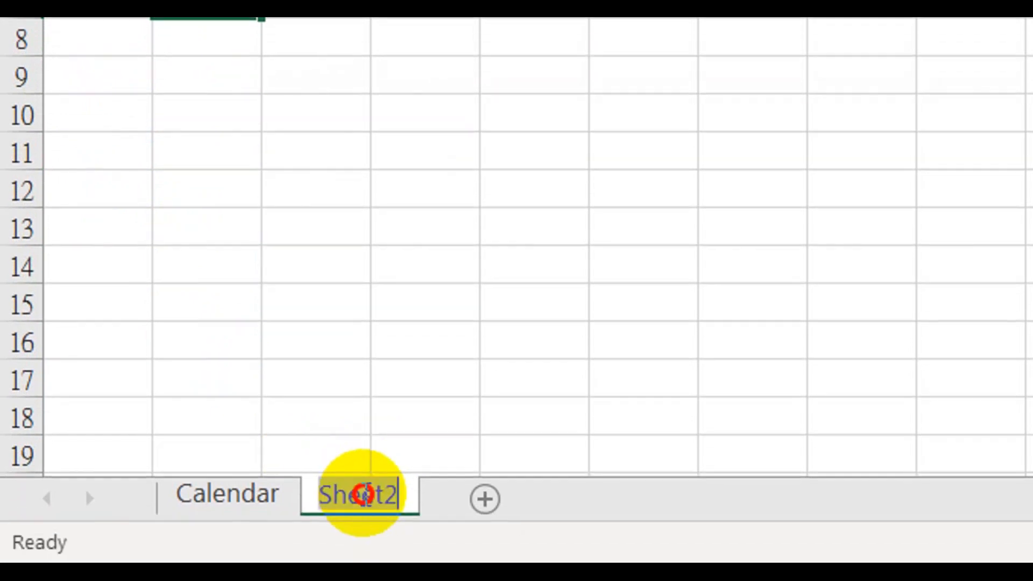
pyautogui.write('W')
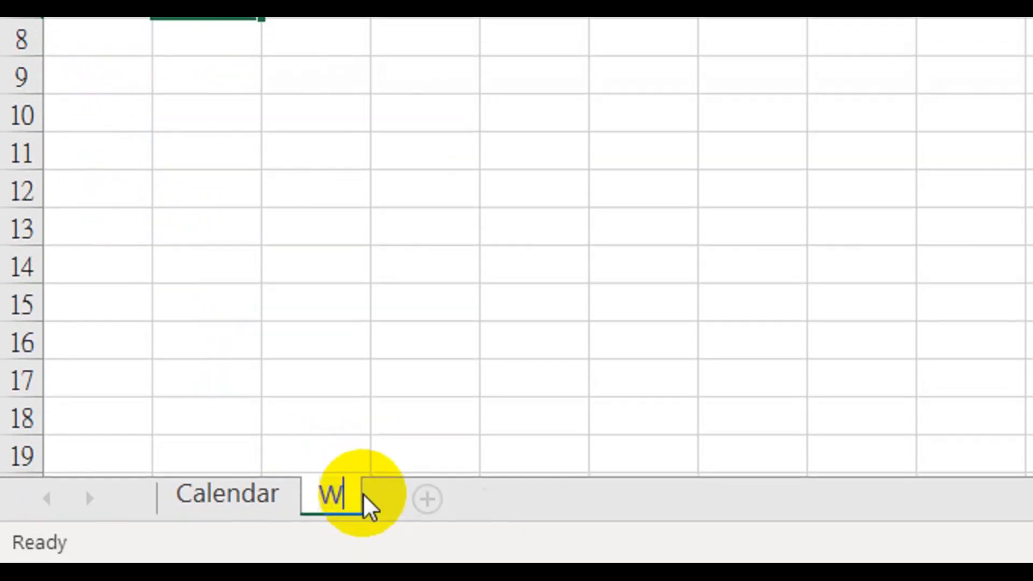
pyautogui.write('ork Centre')
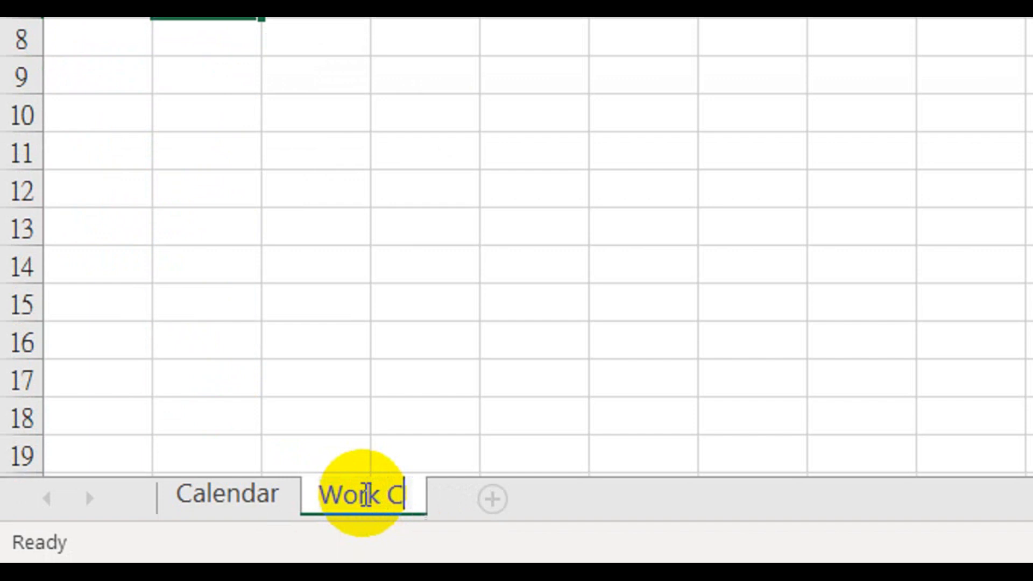
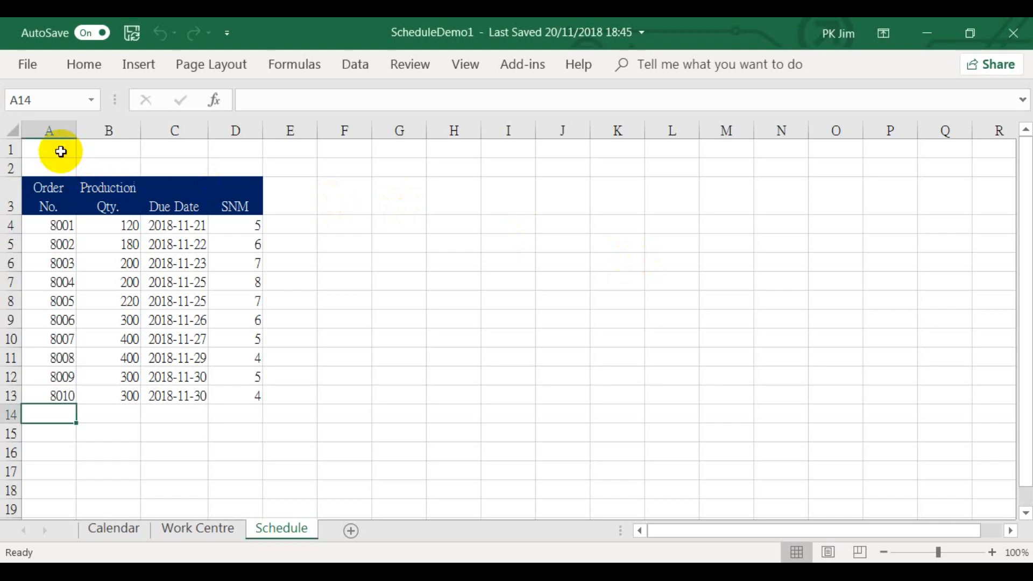
# Merge cells A1 to D1 on the Schedule sheet and left-align the merged cell
pyautogui.moveTo(61, 153); pyautogui.dragTo(218, 152)
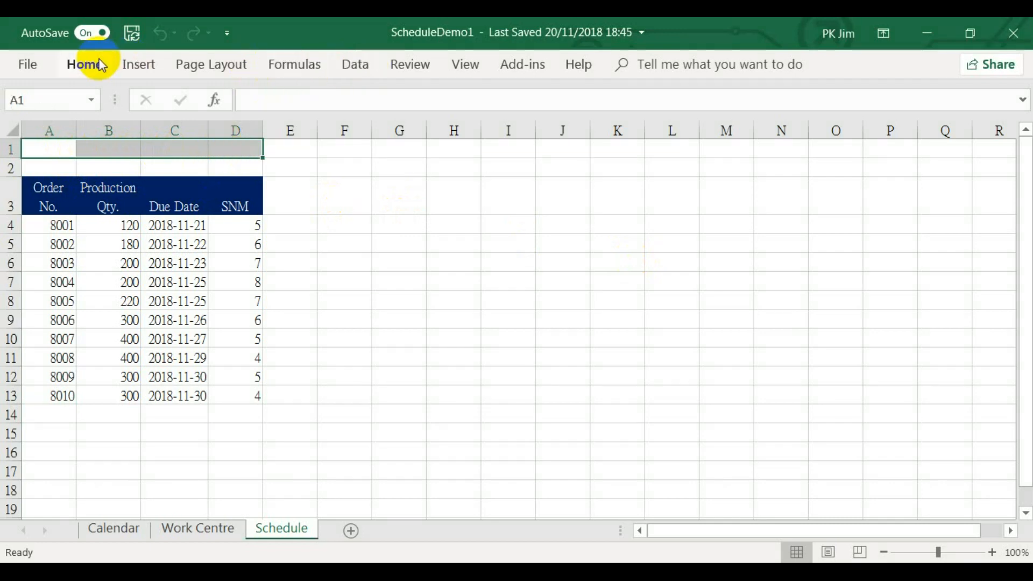
pyautogui.click(72, 66)
pyautogui.click(87, 66)
pyautogui.click(88, 69)
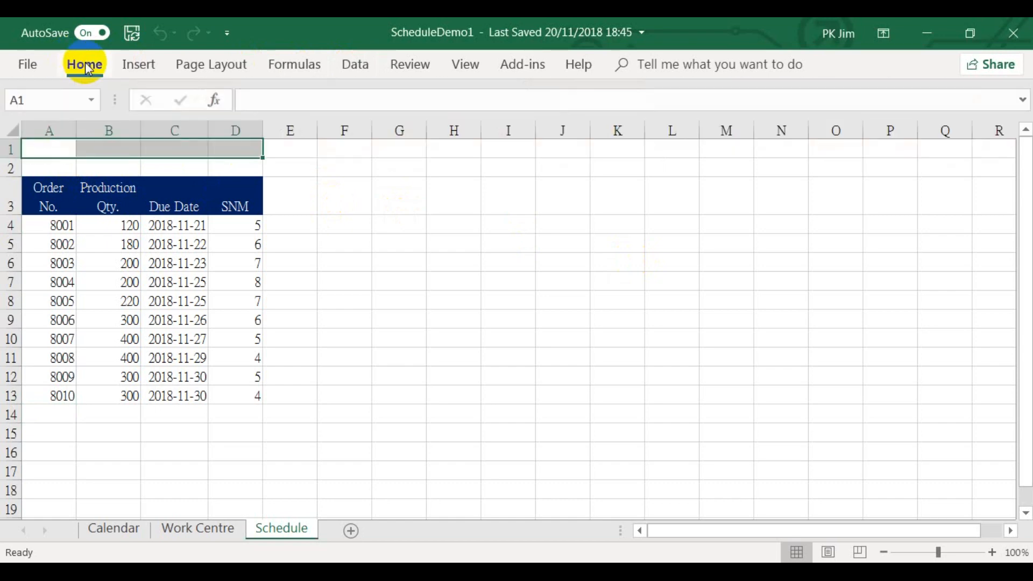
pyautogui.click(86, 66)
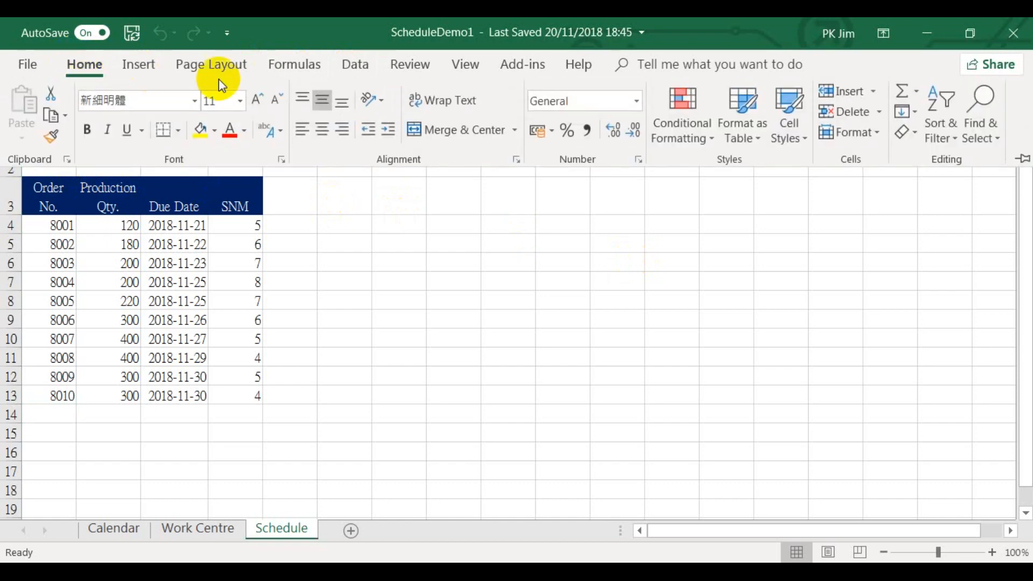
pyautogui.click(459, 129)
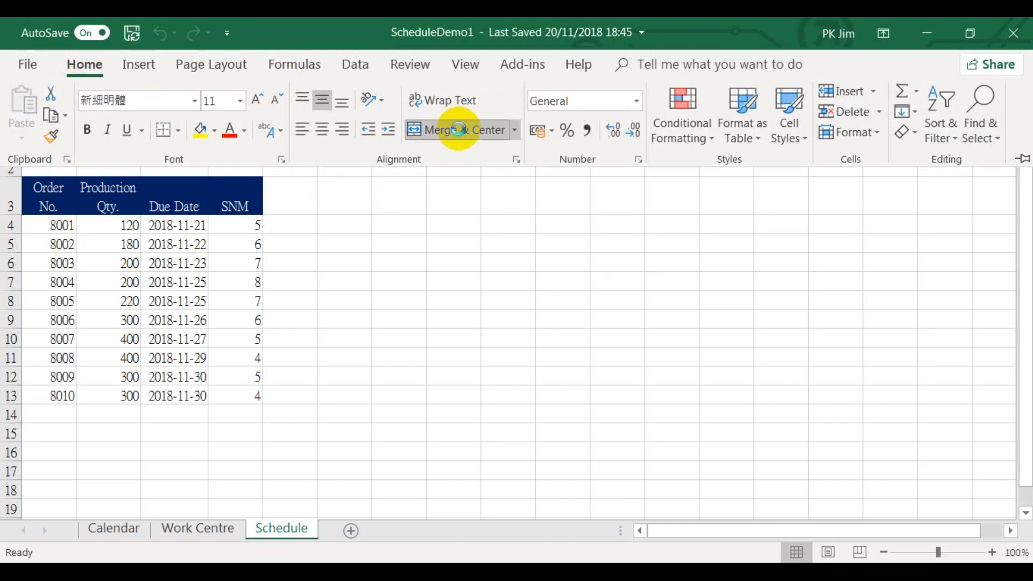
pyautogui.click(301, 129)
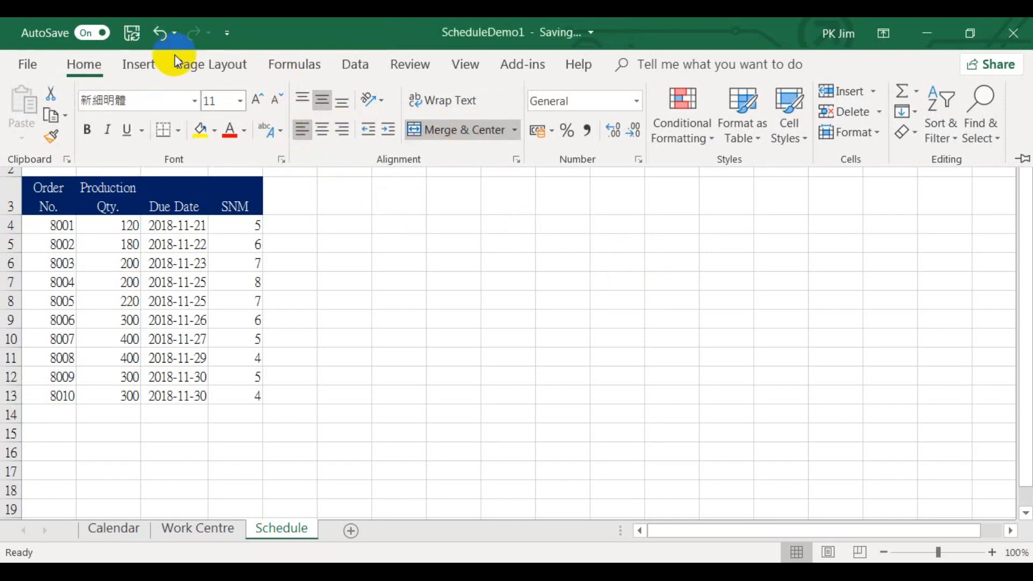
pyautogui.click(86, 65)
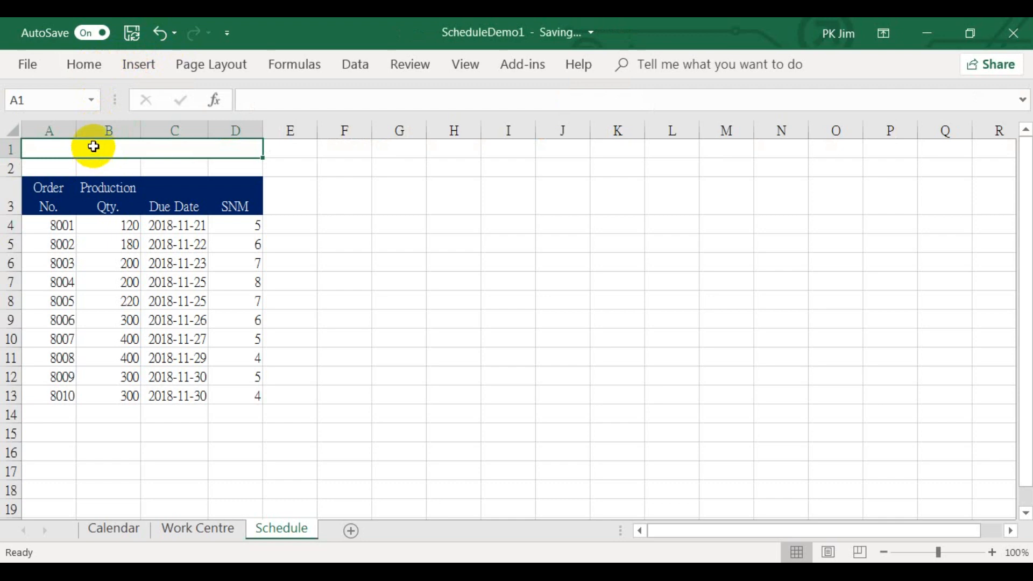
# Enter the label "Schedule Start Date:" in the merged cell A1
pyautogui.write('Schedule ')
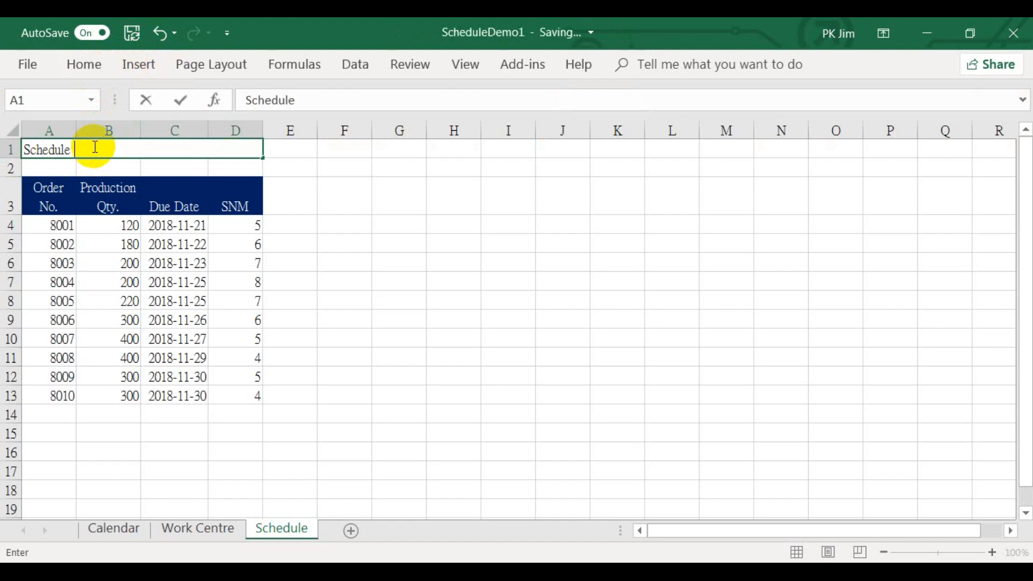
pyautogui.write('Start Date')
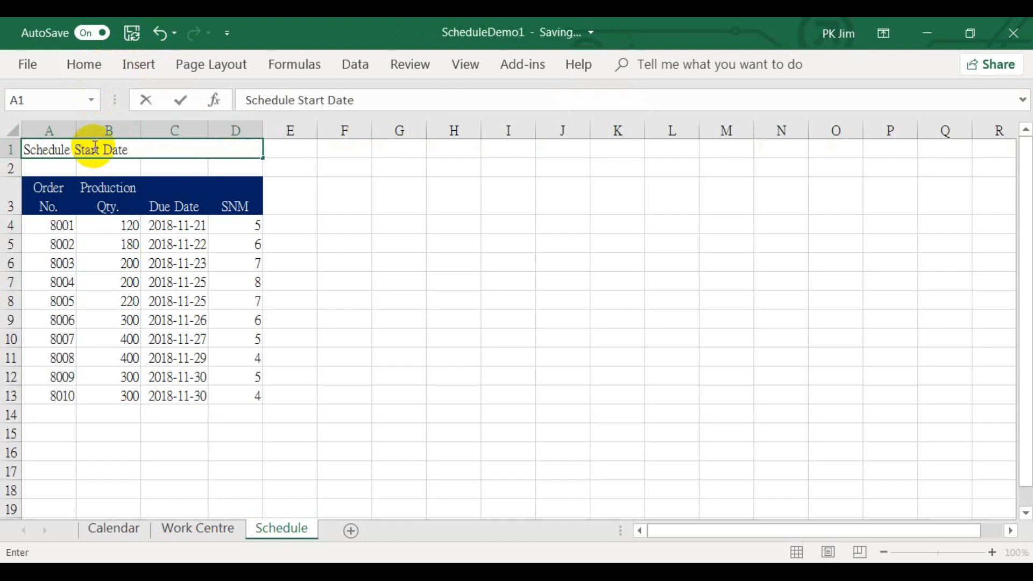
pyautogui.write(':')
pyautogui.press('Return')
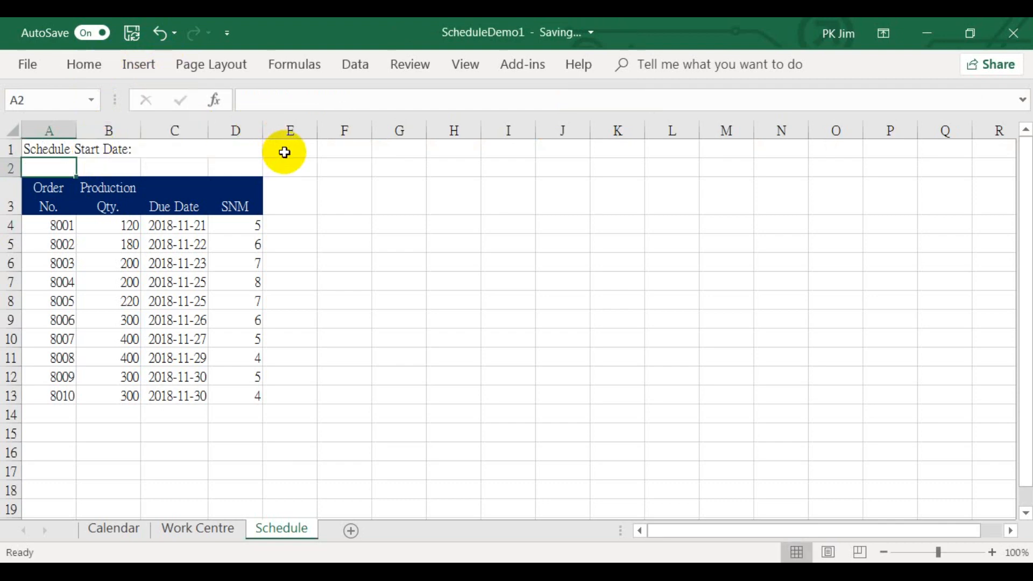
# Link cell E1 to the first date of the work calendar, cell A2 on the Calendar sheet
pyautogui.click(285, 153)
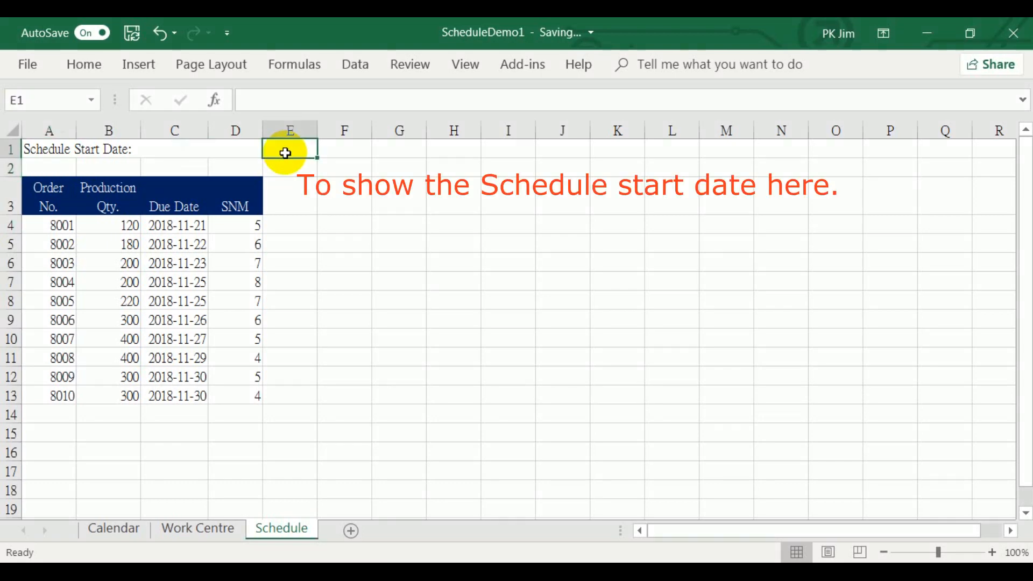
pyautogui.write('=')
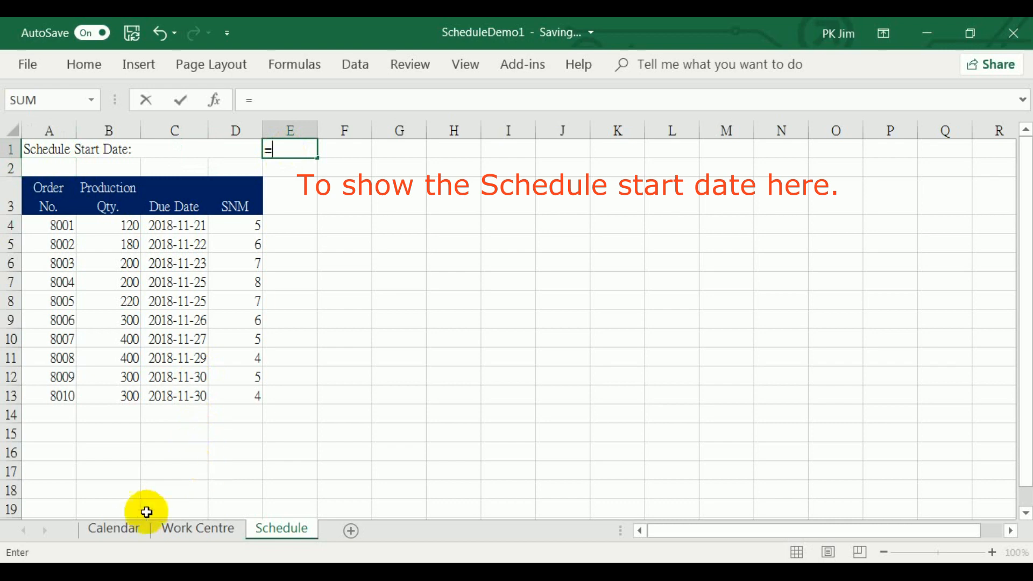
pyautogui.click(133, 532)
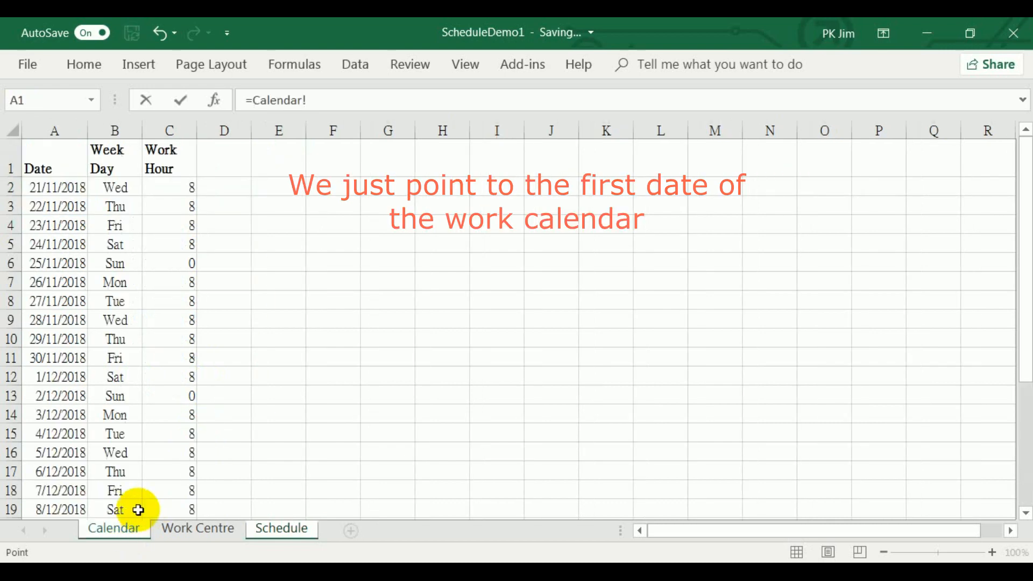
pyautogui.click(46, 192)
pyautogui.press('Return')
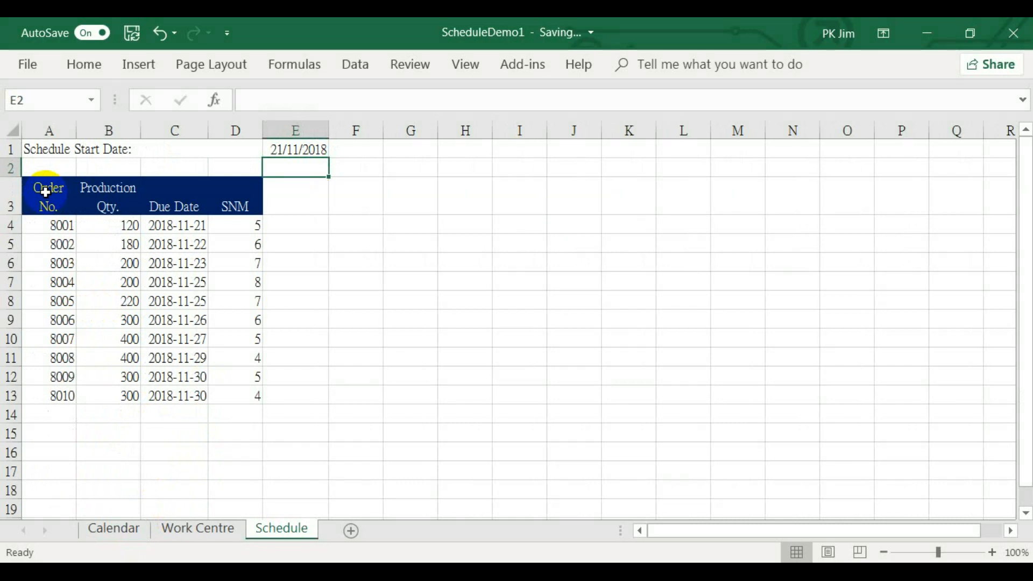
# Add the column header "Loading (Hour)" in cell E3
pyautogui.click(297, 205)
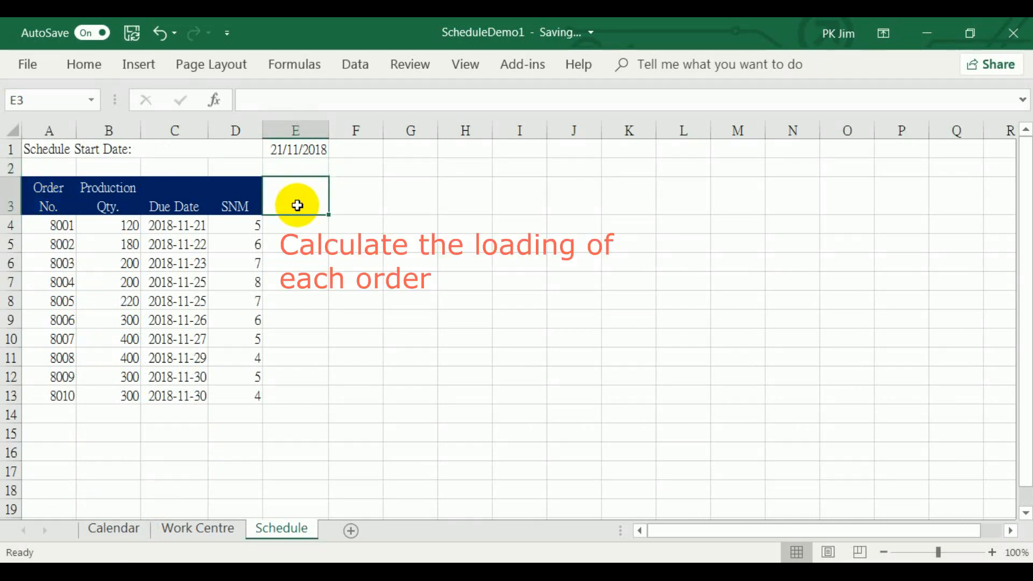
pyautogui.write('Load')
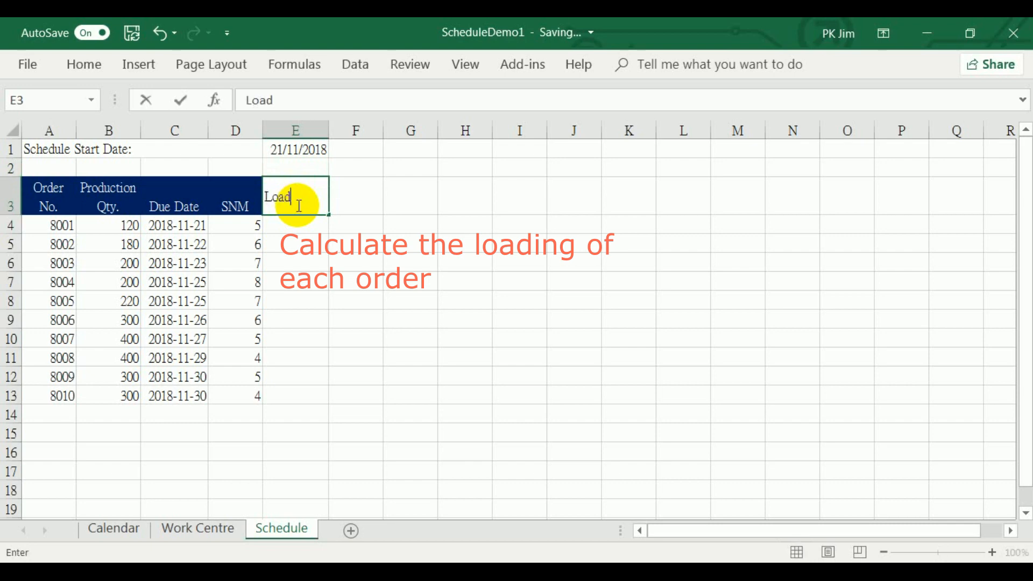
pyautogui.write('ing (Hour')
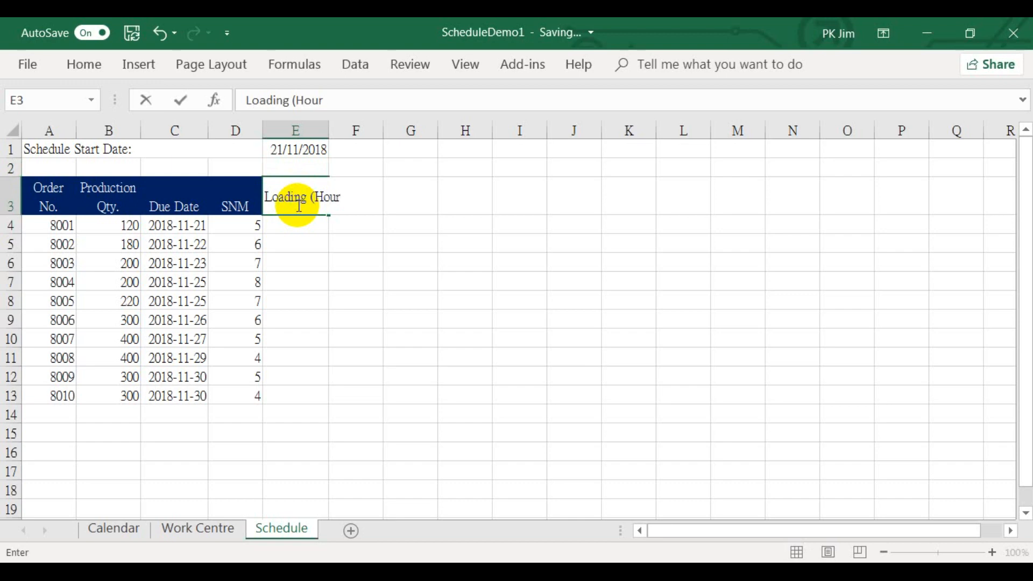
pyautogui.press('Return')
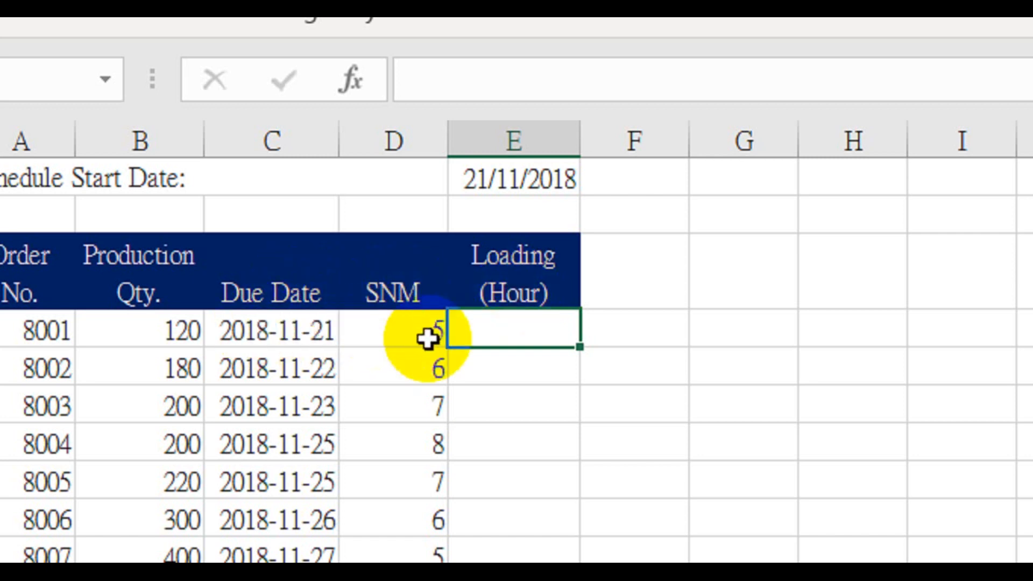
# Calculate each order's loading with the formula =B4*D4 in cell E4 and fill it down to E13
pyautogui.write('=')
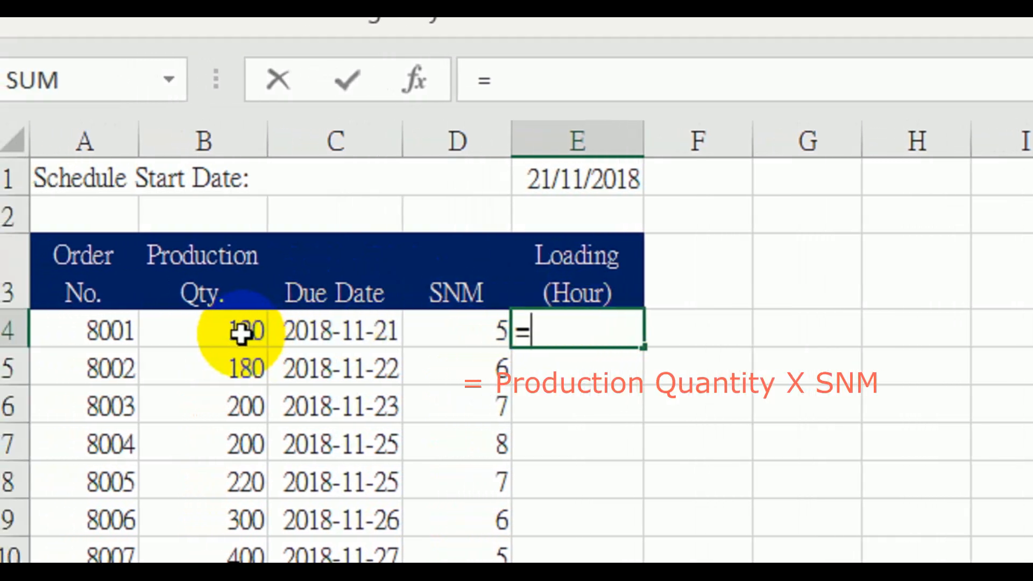
pyautogui.click(254, 333)
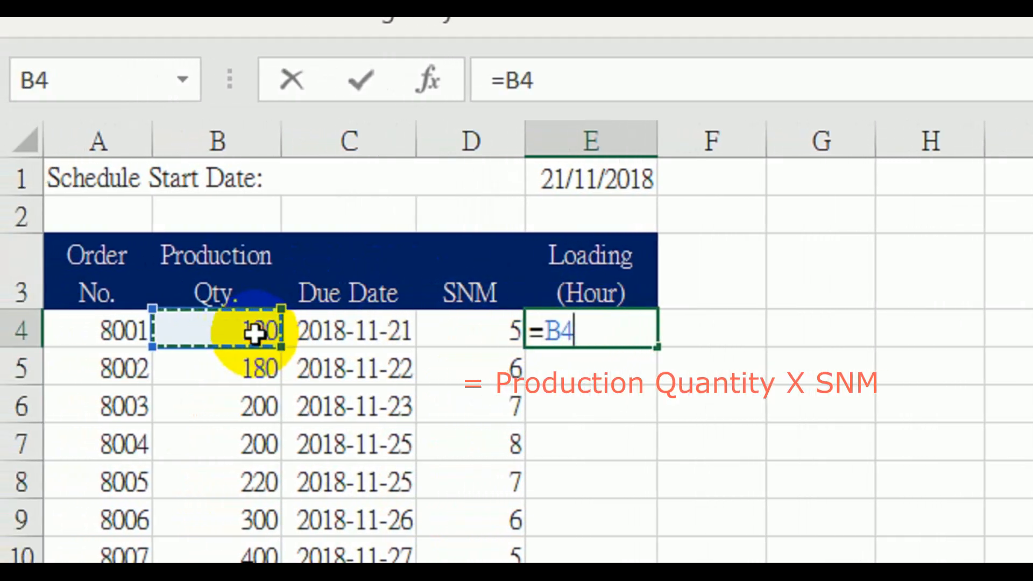
pyautogui.write('*')
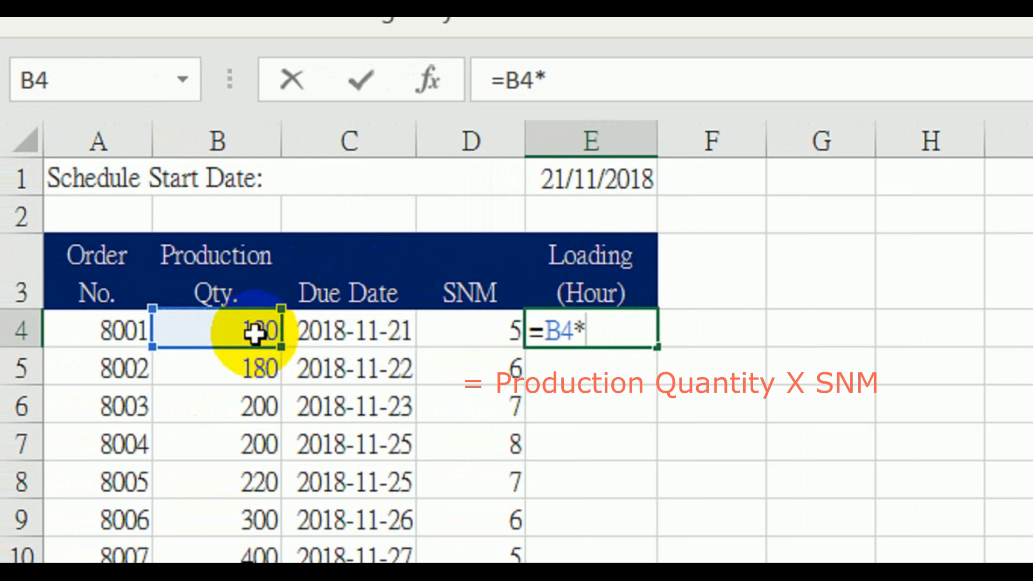
pyautogui.click(439, 324)
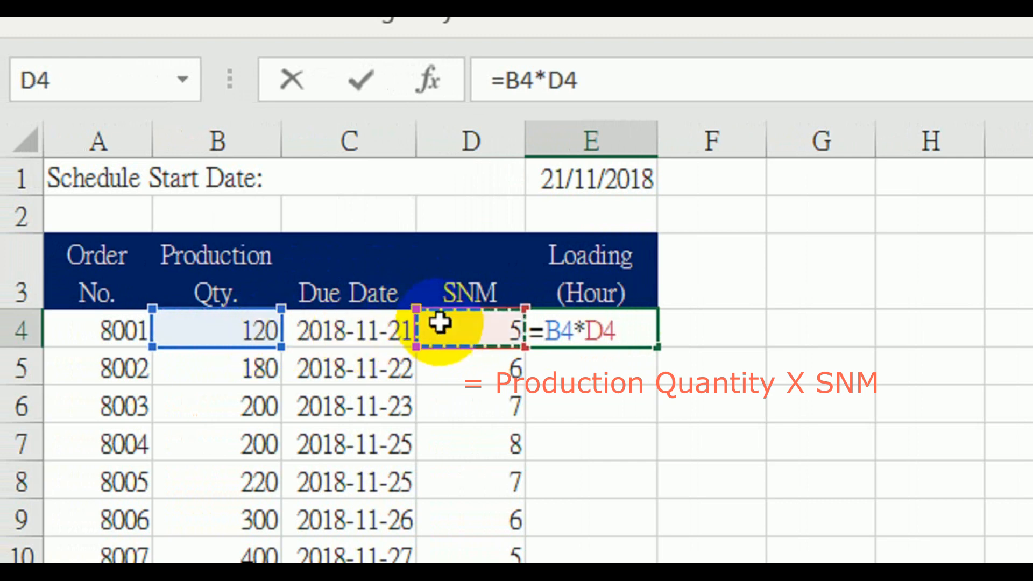
pyautogui.press('Return')
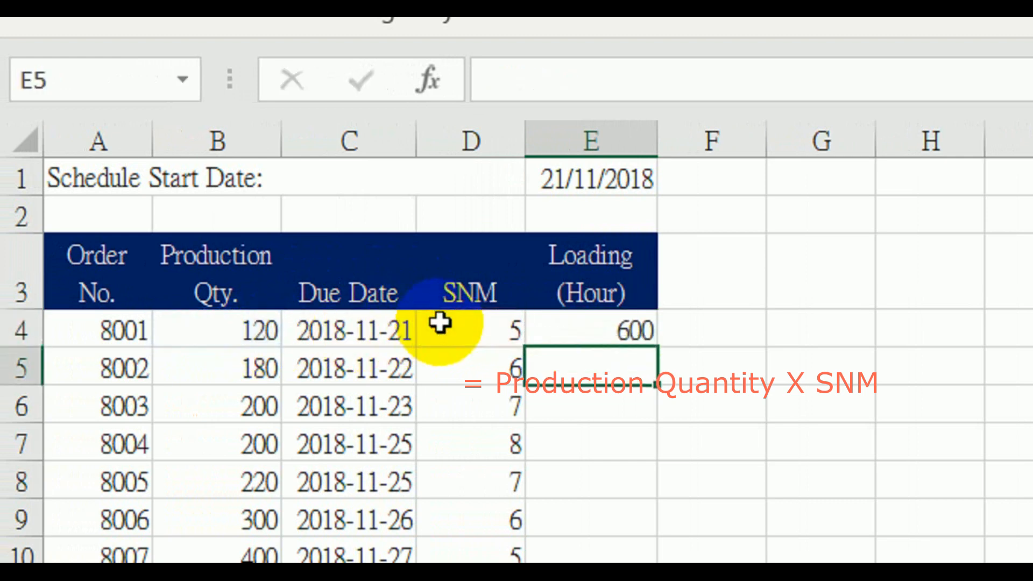
pyautogui.click(557, 322)
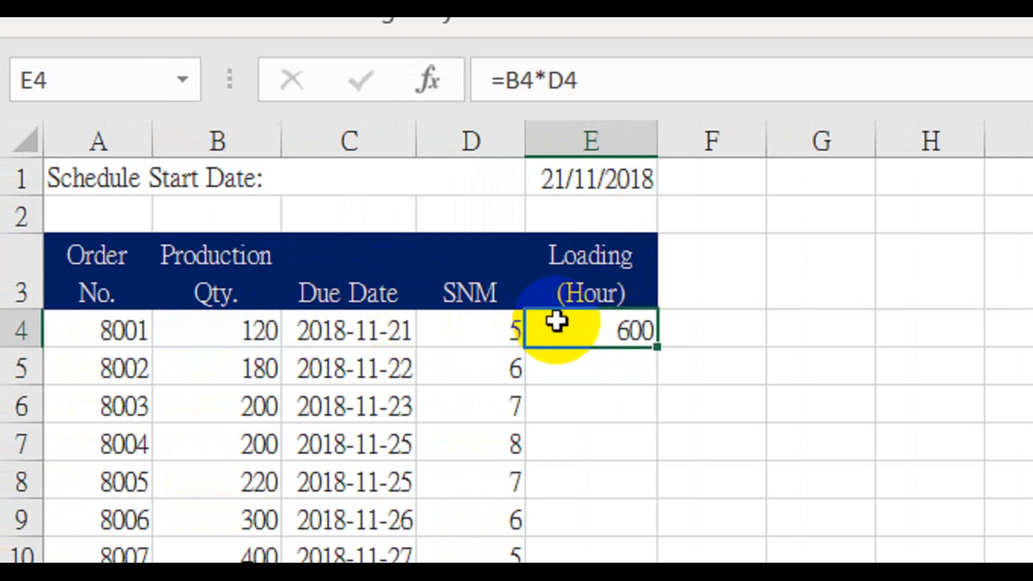
pyautogui.moveTo(659, 349); pyautogui.dragTo(657, 427)
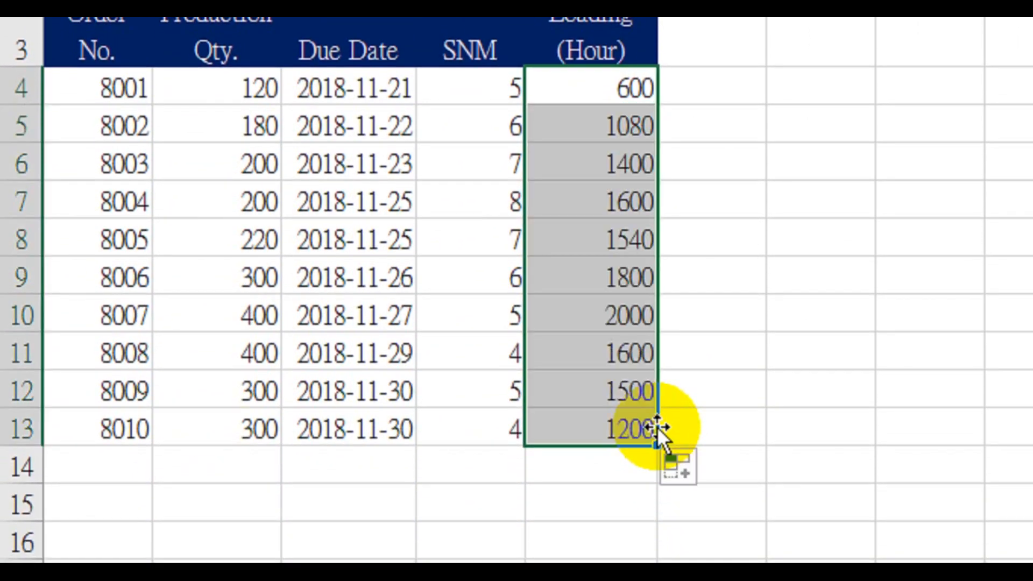
# Add a comment to the SNM header in D3 reading "SNM stand for Standard Minutes. Unit = minutes"
pyautogui.click(479, 43)
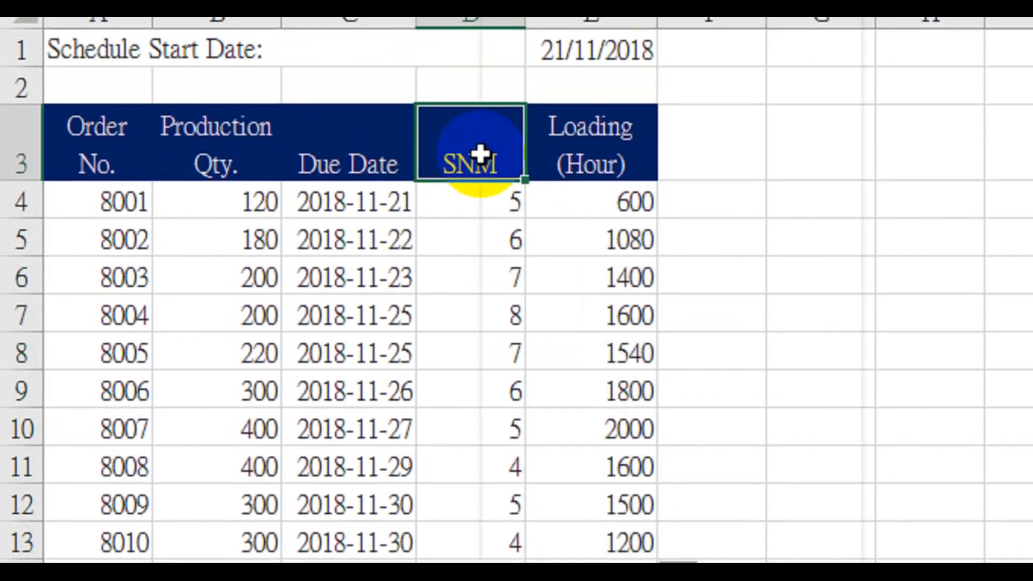
pyautogui.rightClick(481, 154)
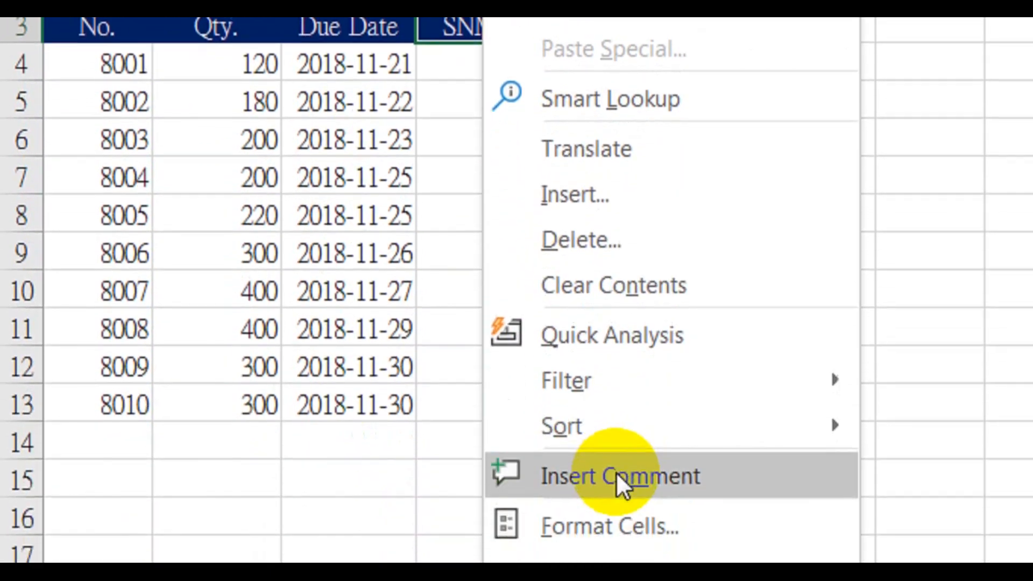
pyautogui.click(619, 565)
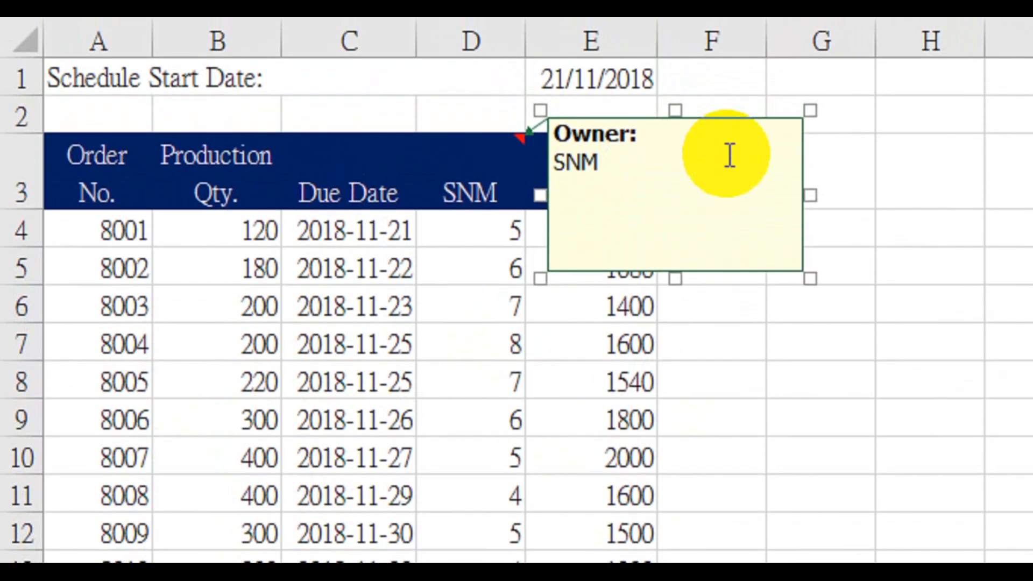
pyautogui.write('stan')
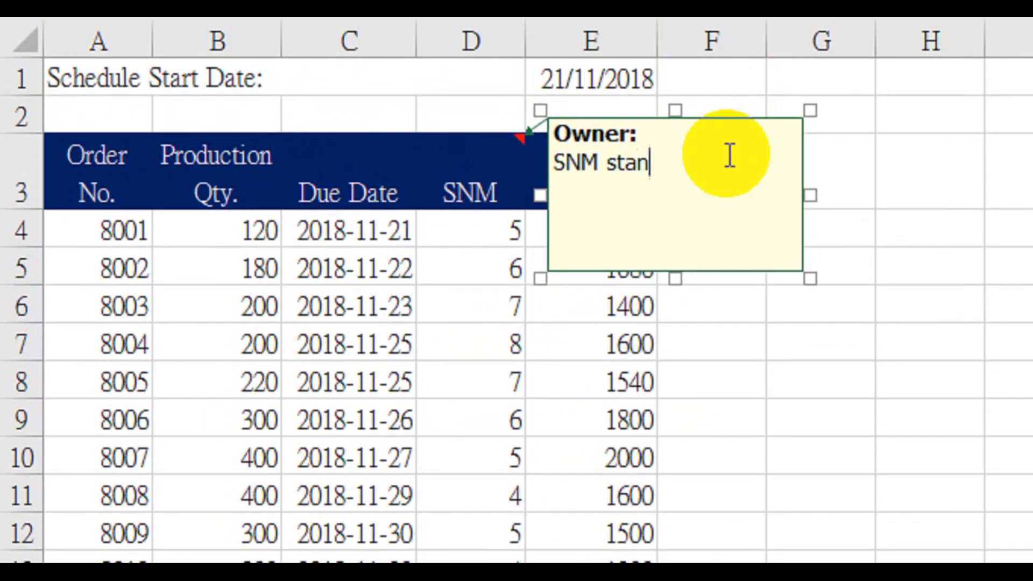
pyautogui.write('d for ')
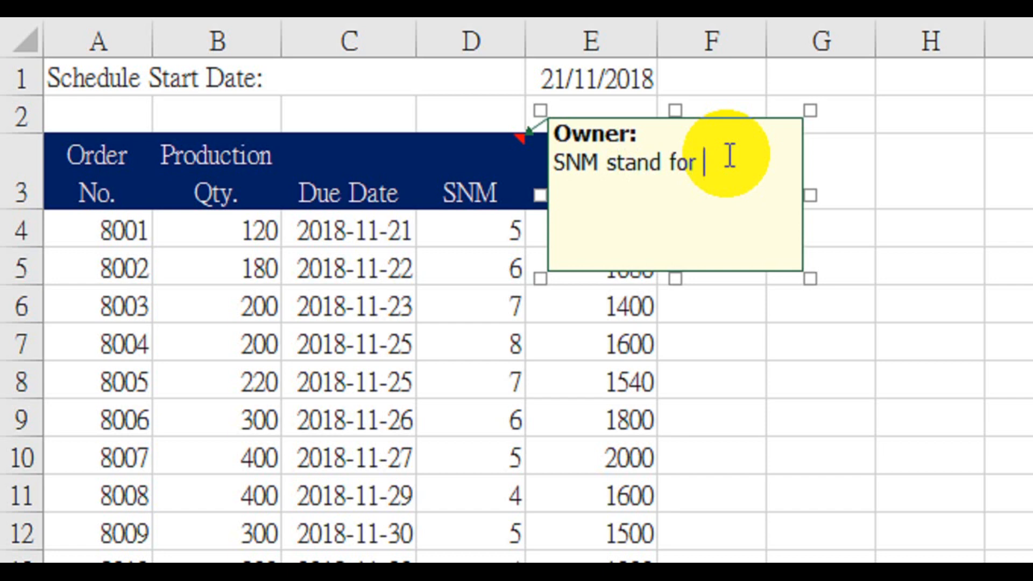
pyautogui.write('Standard M')
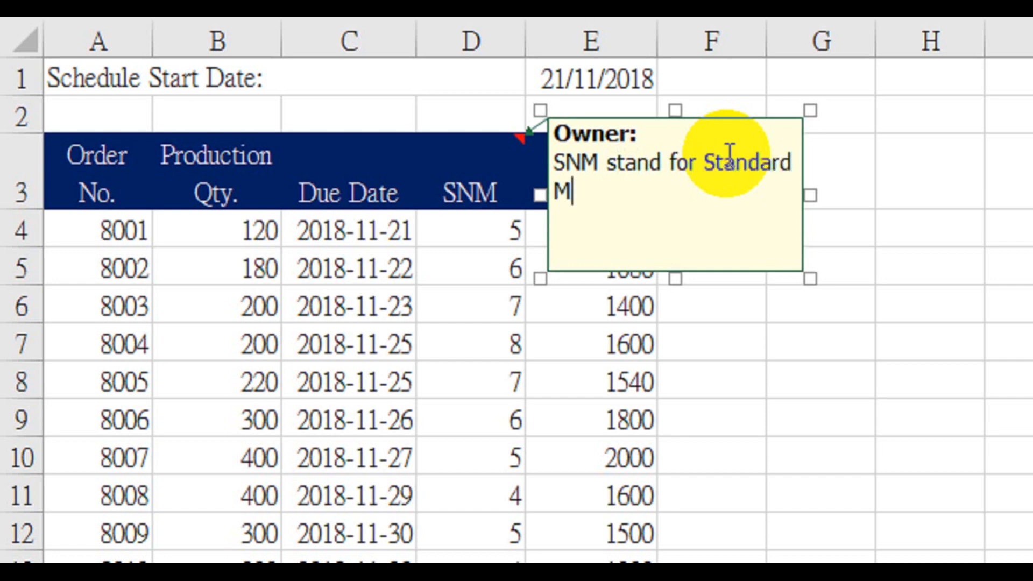
pyautogui.write('inutes.  Un')
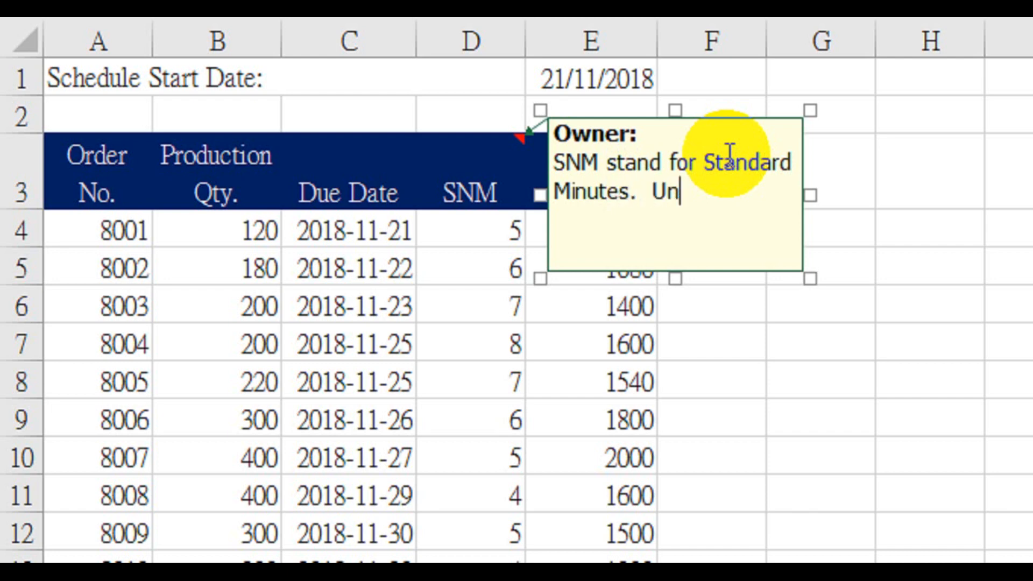
pyautogui.write('it = minutes')
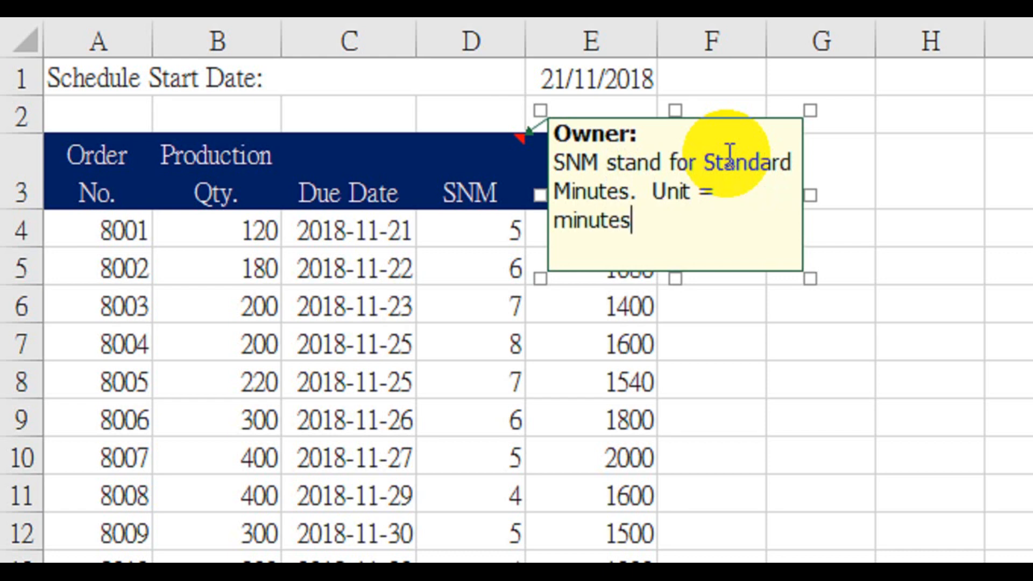
pyautogui.click(617, 304)
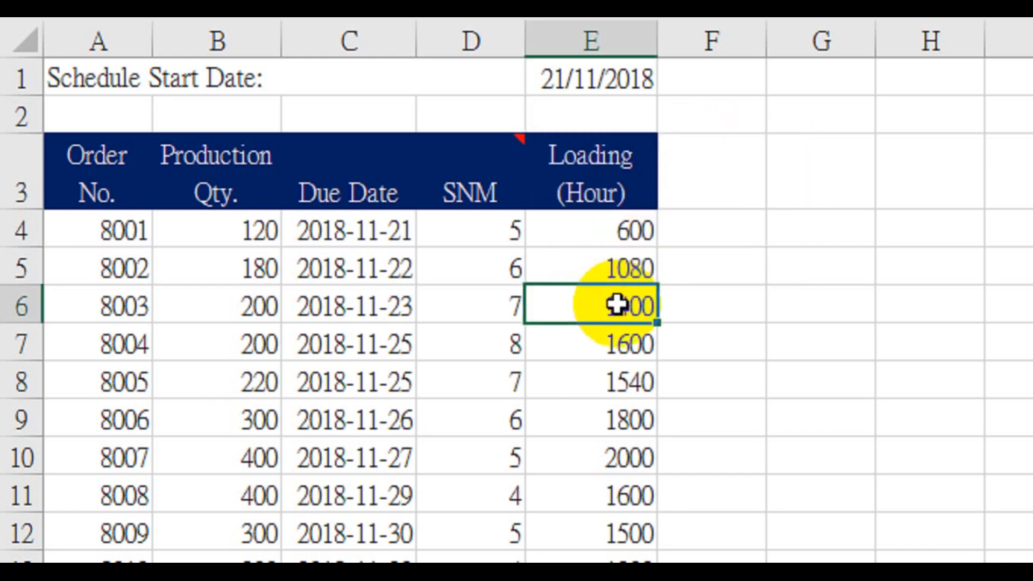
# Convert the loading to hours by changing the formula in E4 to =B4*D4/60 and fill it down to E13
pyautogui.click(606, 227)
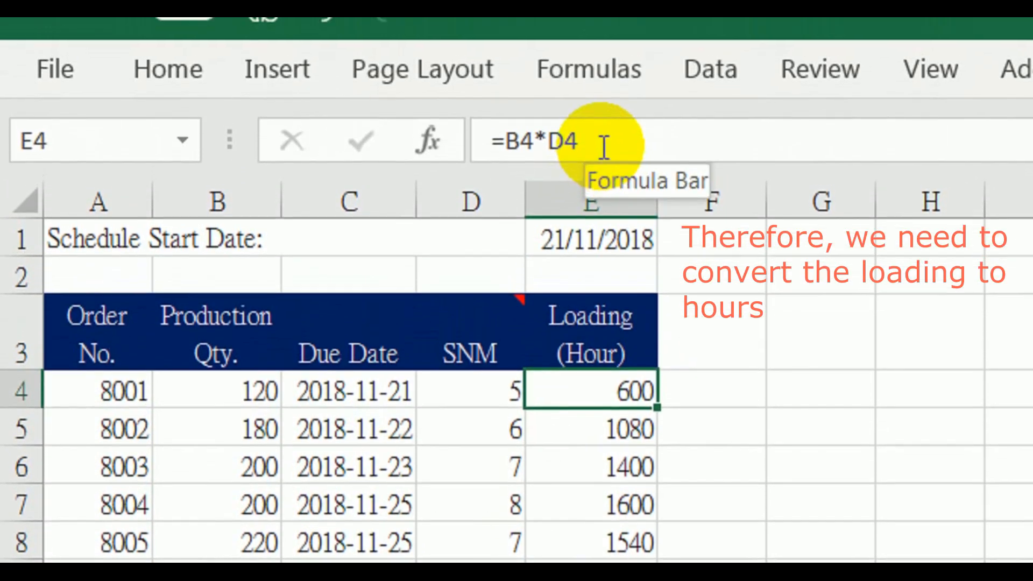
pyautogui.click(603, 122)
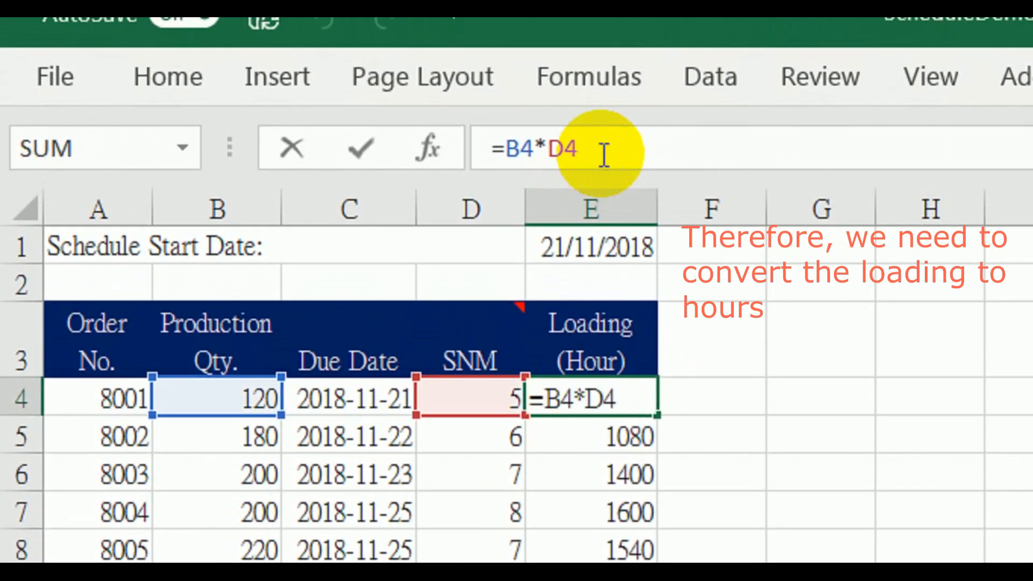
pyautogui.write('/60')
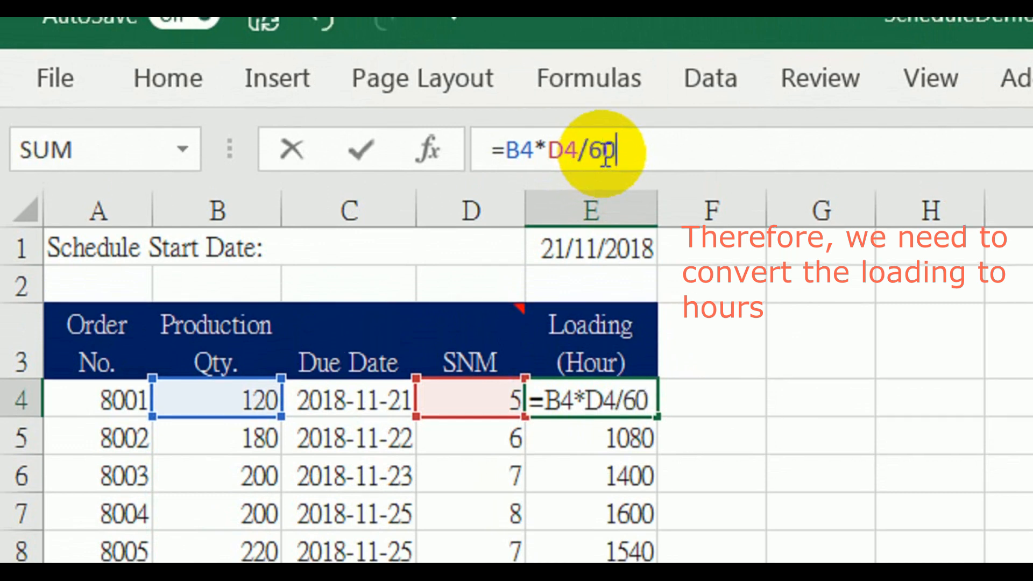
pyautogui.press('Return')
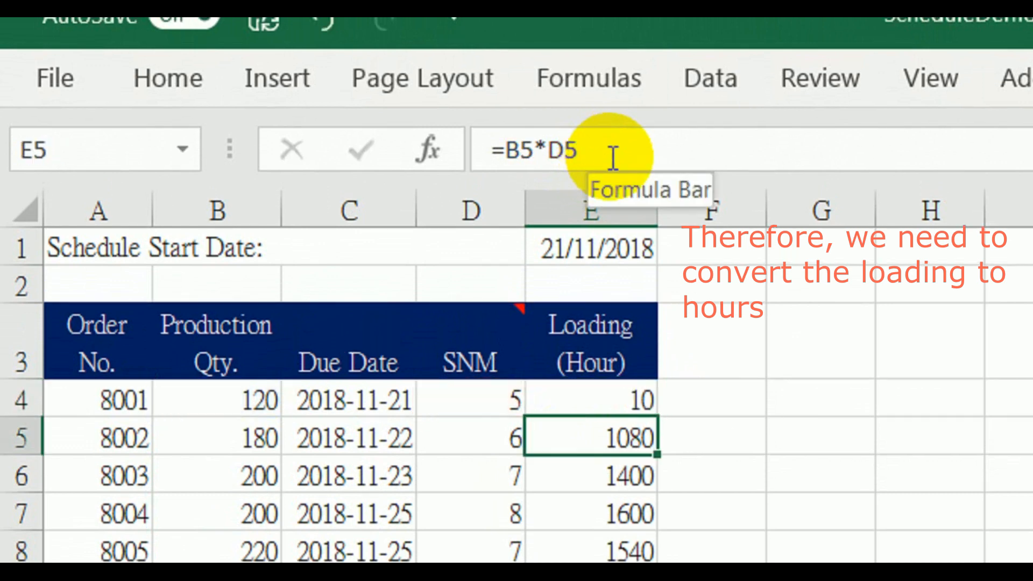
pyautogui.click(614, 400)
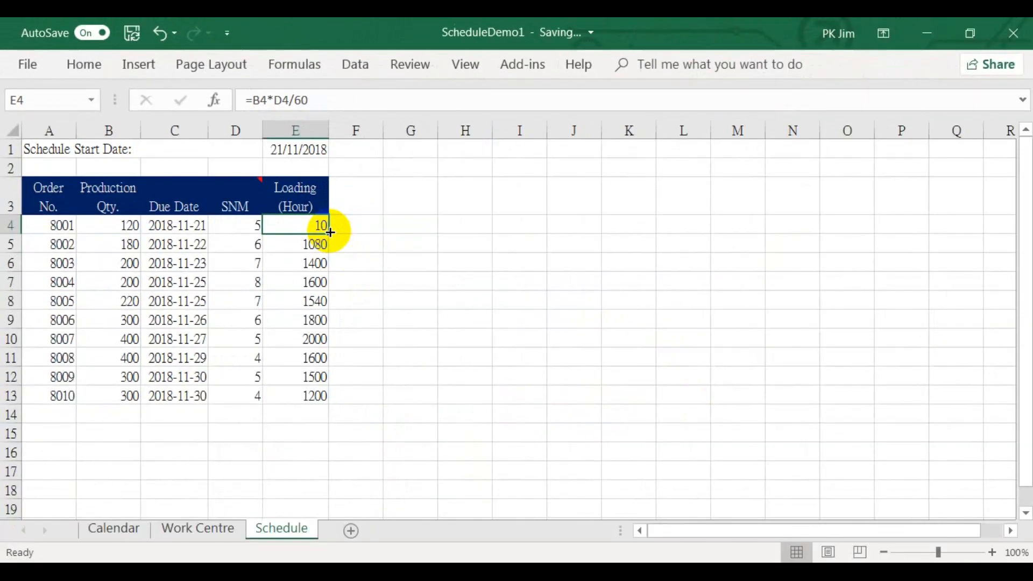
pyautogui.moveTo(661, 414); pyautogui.dragTo(644, 580)
pyautogui.moveTo(321, 403); pyautogui.dragTo(321, 402)
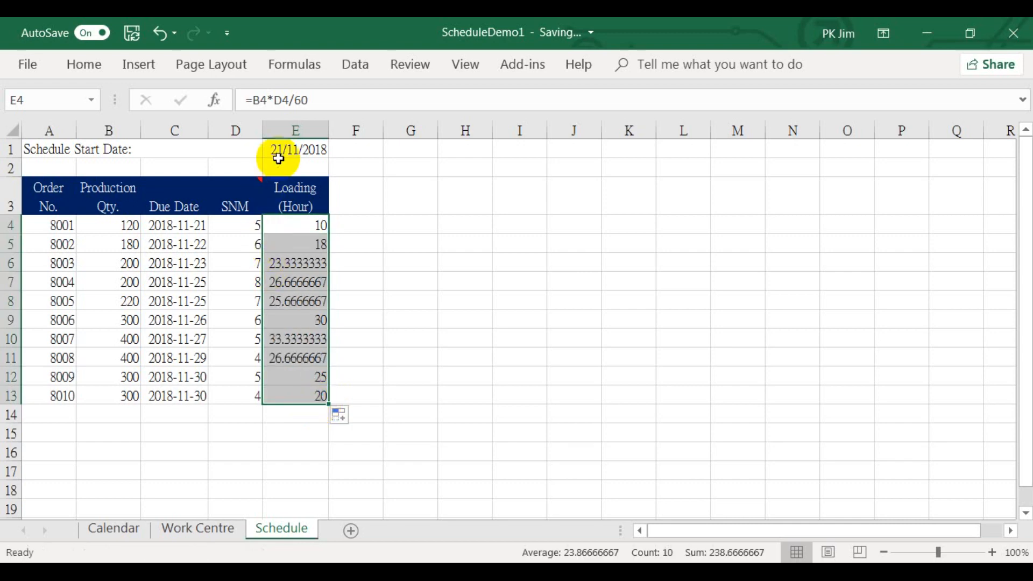
# Format the loading values in E4:E13 as Number with 2 decimal places
pyautogui.click(297, 226)
pyautogui.moveTo(298, 236); pyautogui.dragTo(300, 393)
pyautogui.rightClick(304, 346)
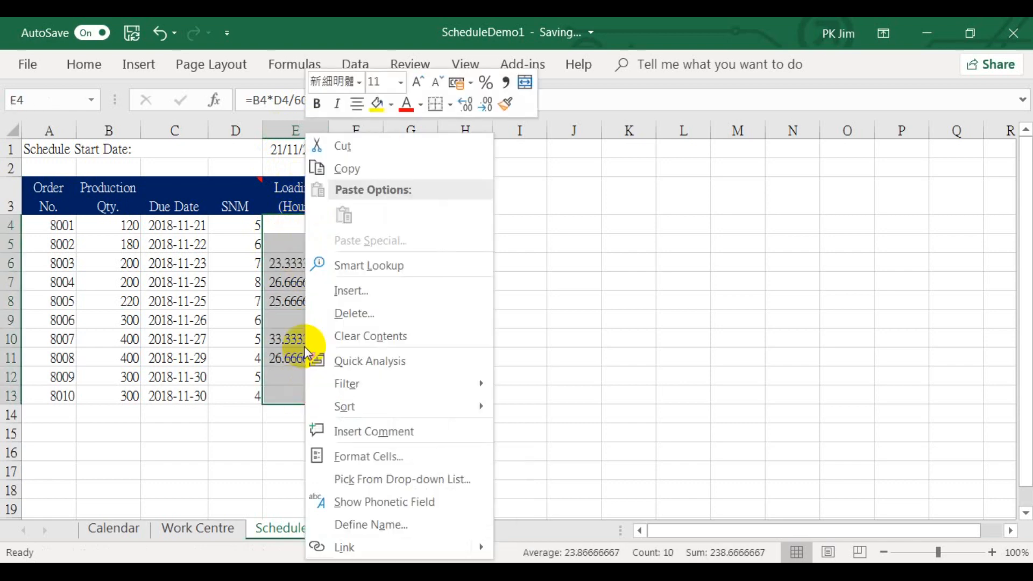
pyautogui.click(356, 457)
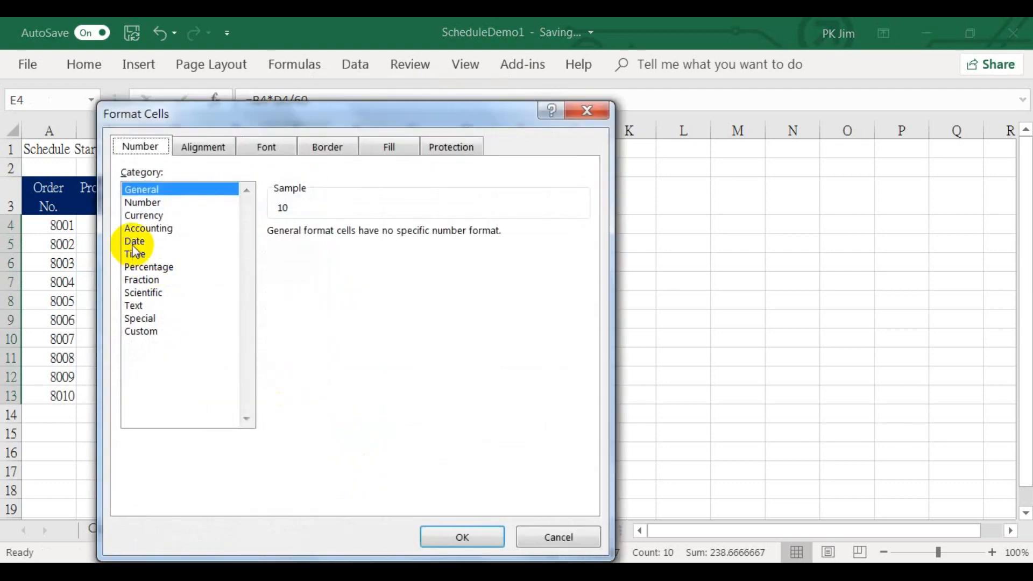
pyautogui.click(148, 205)
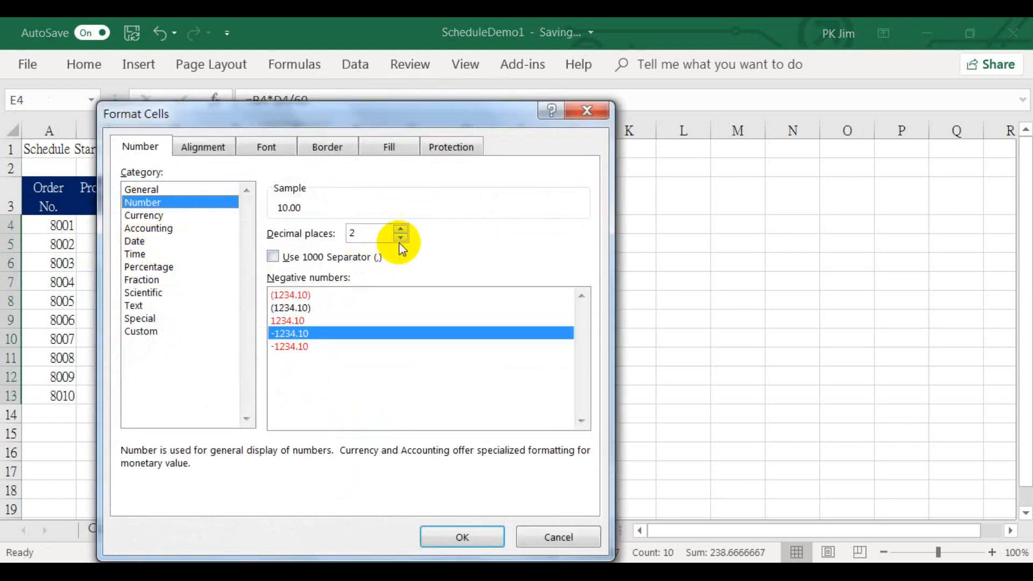
pyautogui.click(460, 535)
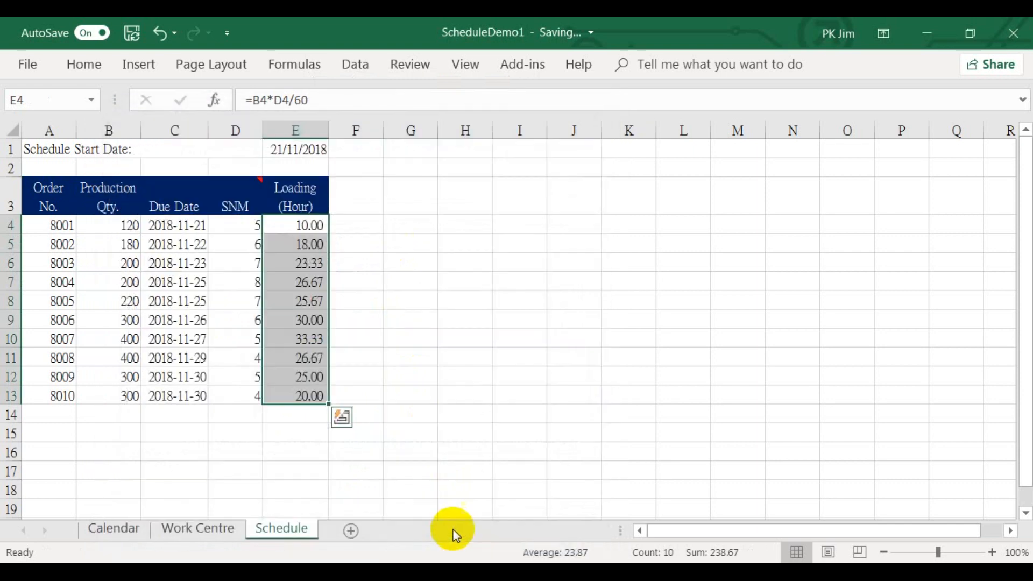
pyautogui.click(365, 394)
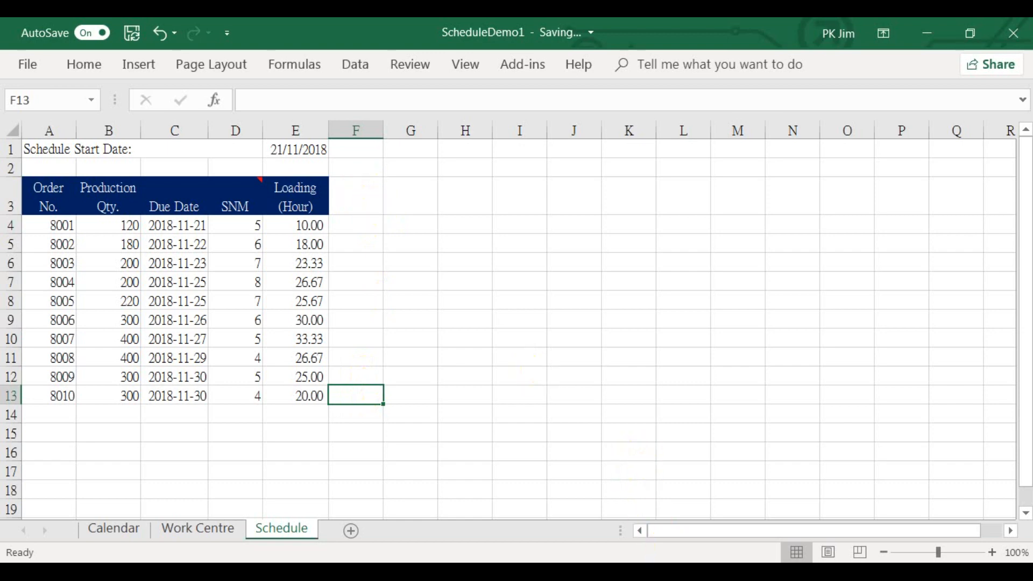
# Add the column headers "Work Centre" in F3 and "OEE" in G3
pyautogui.click(348, 189)
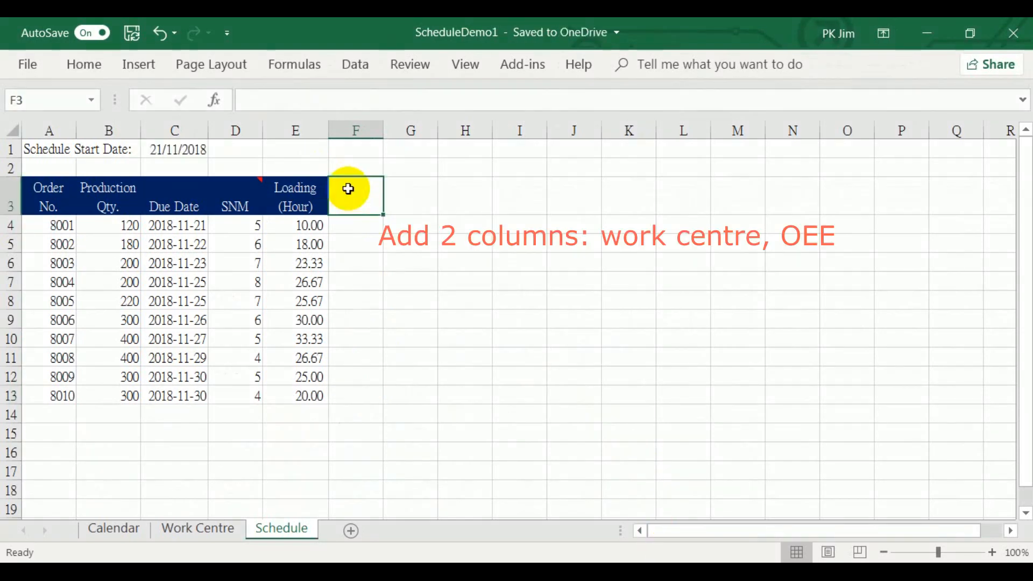
pyautogui.write('W')
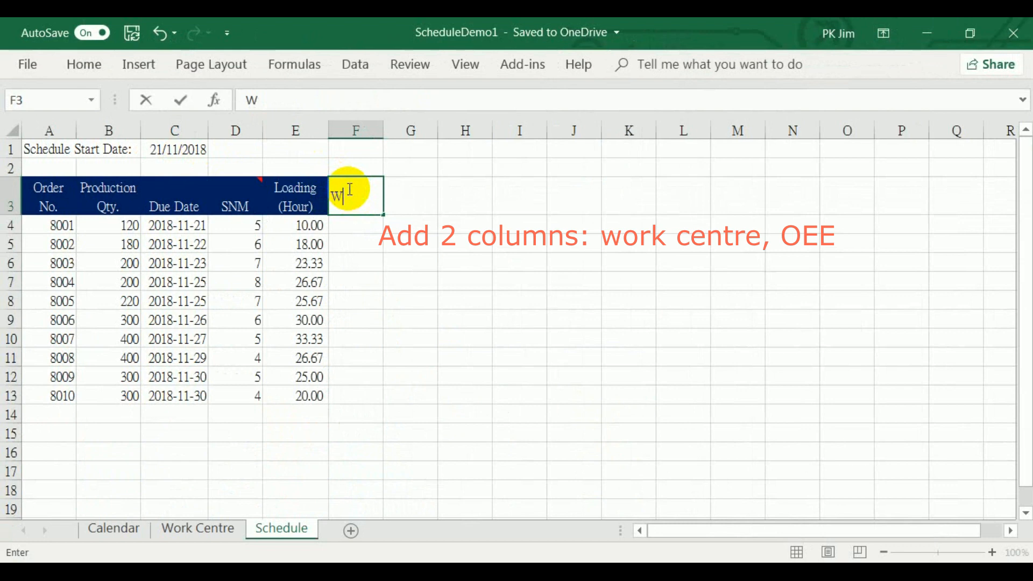
pyautogui.write('ork Centre')
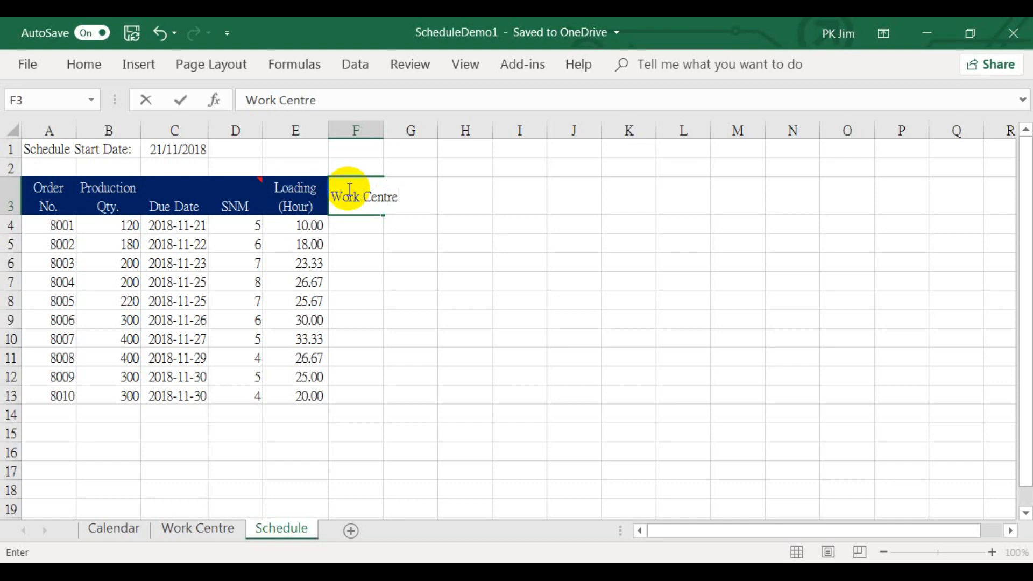
pyautogui.press('Return')
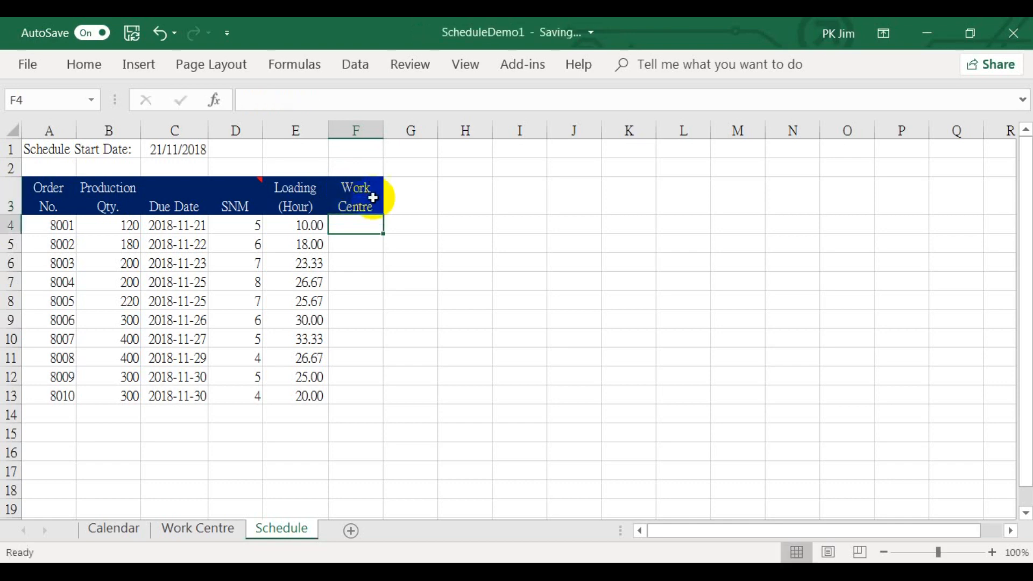
pyautogui.click(401, 198)
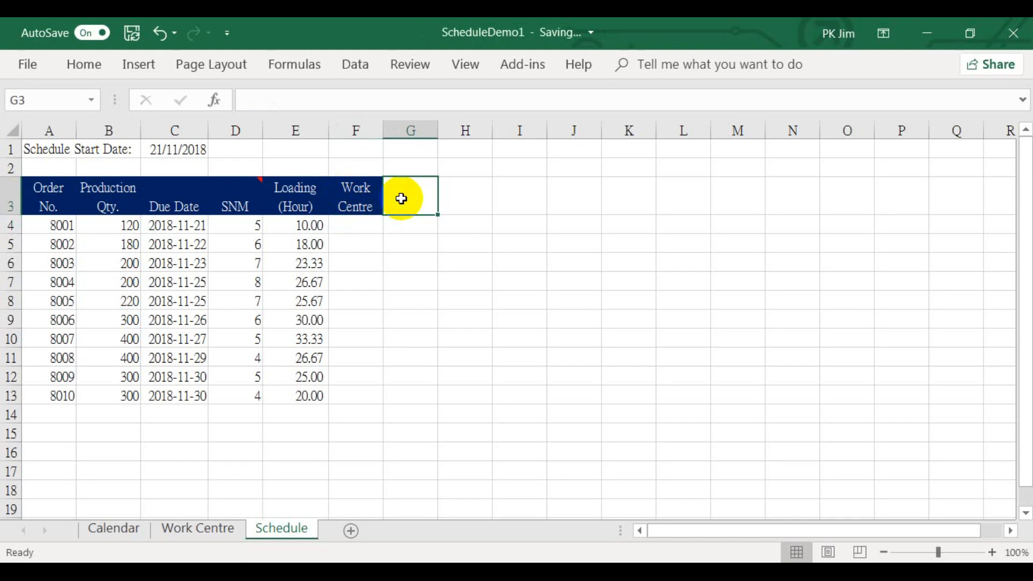
pyautogui.write('OEE')
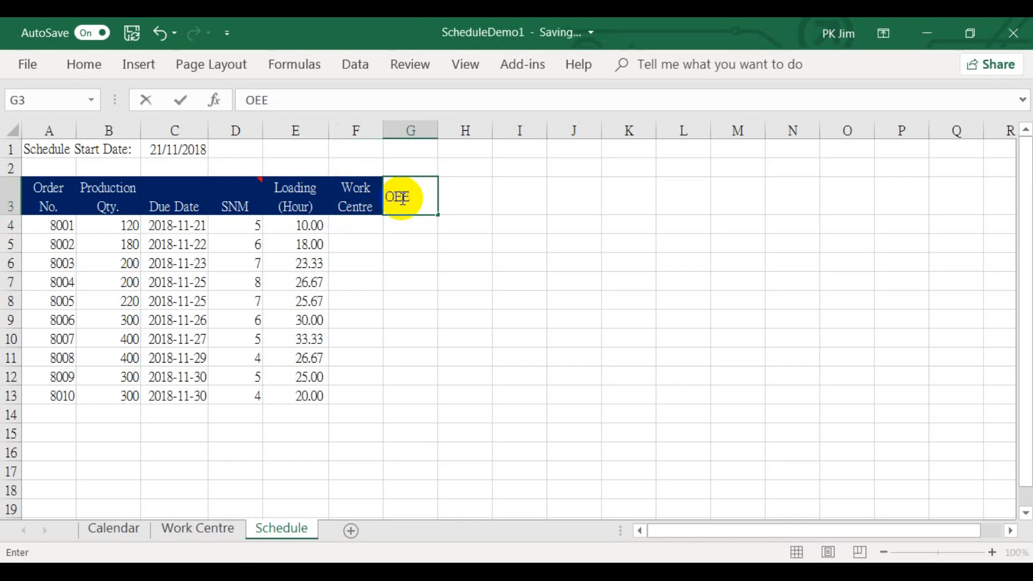
pyautogui.press('Return')
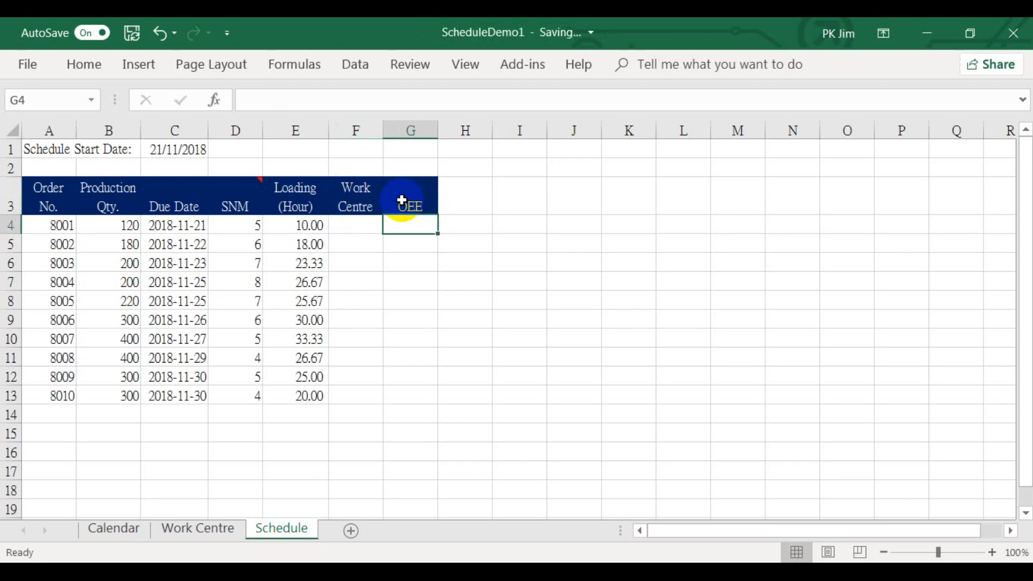
# Add a comment to the OEE header in G3 reading "OEE stand for Overall Equipment Effectiveness. Unit is percentage"
pyautogui.click(402, 200)
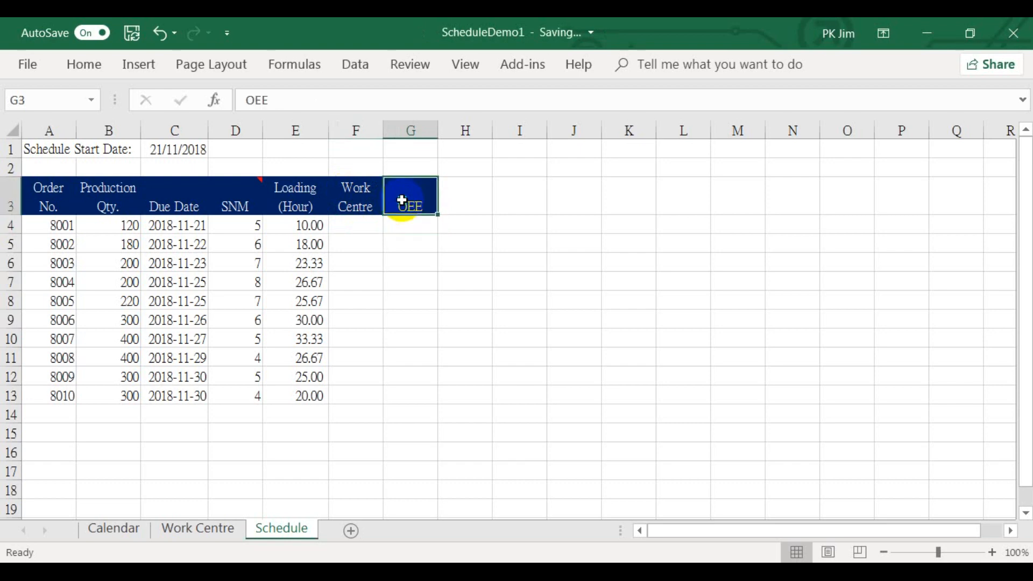
pyautogui.rightClick(402, 201)
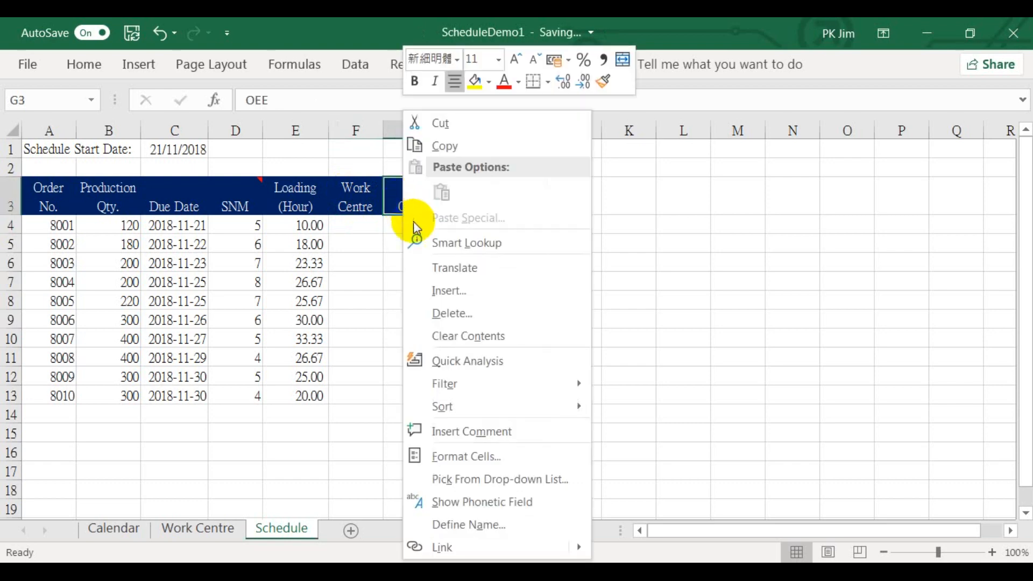
pyautogui.click(460, 432)
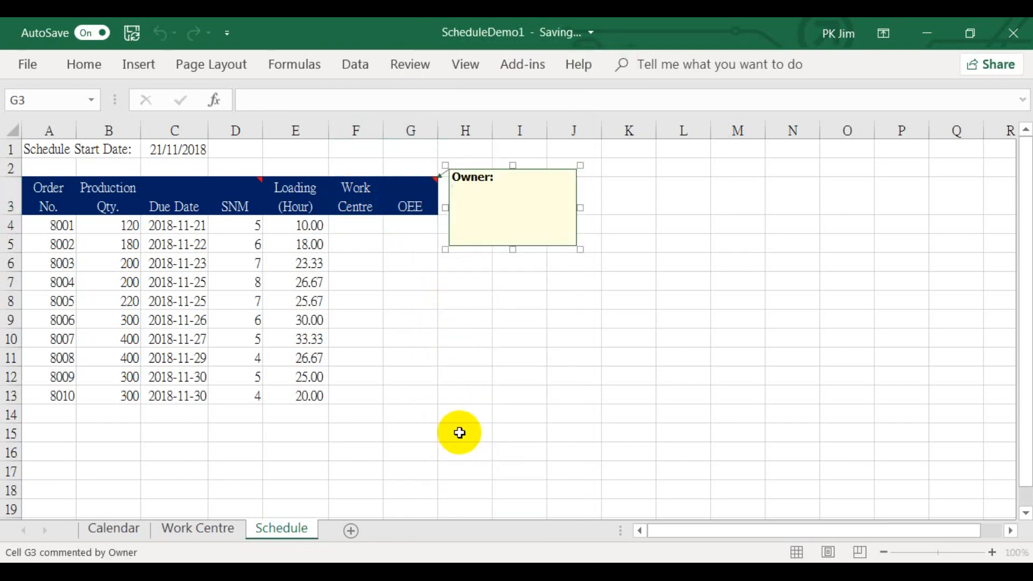
pyautogui.write('OEE stand for ')
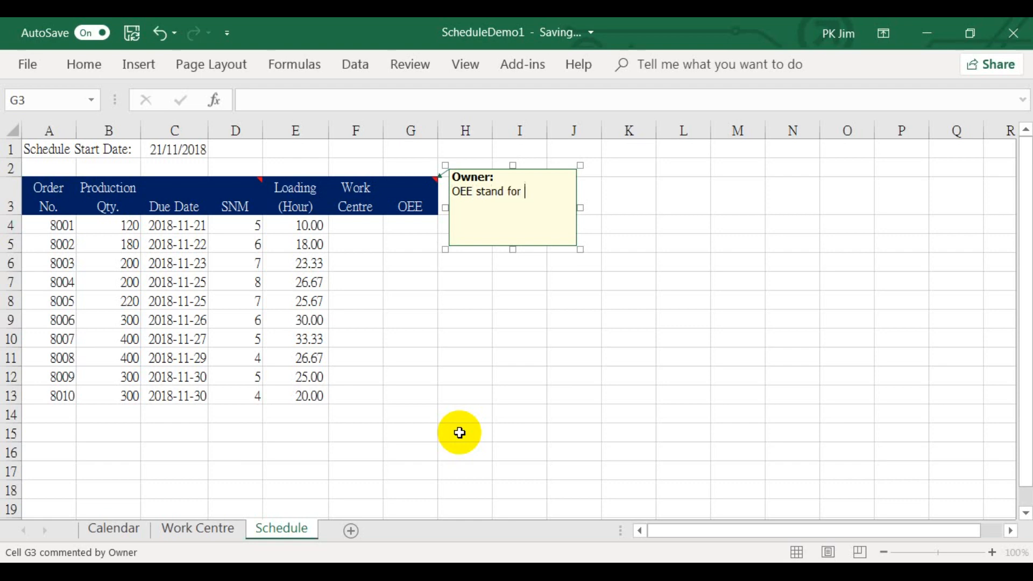
pyautogui.write('Overall Equipment Effectiveness')
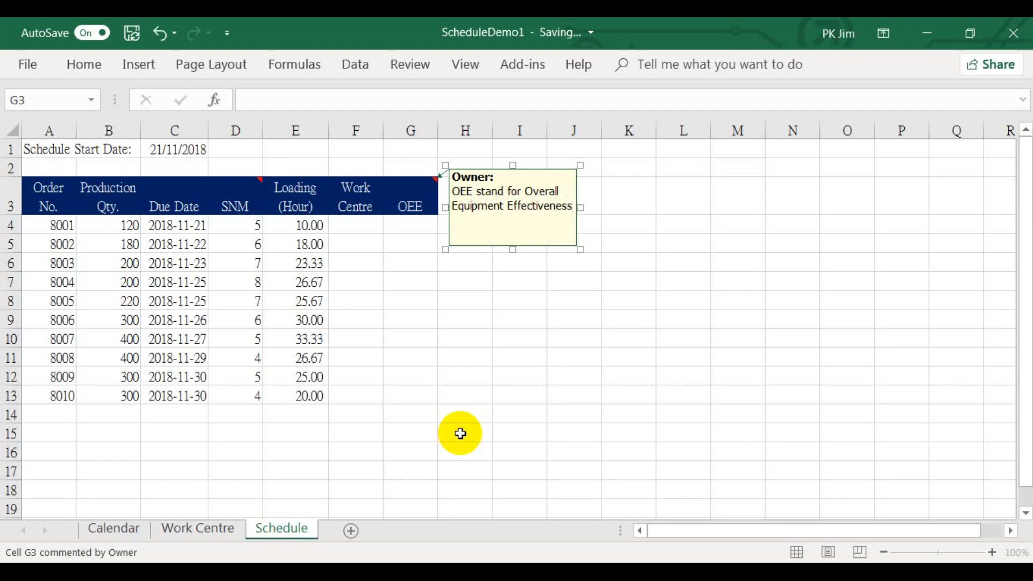
pyautogui.write('.')
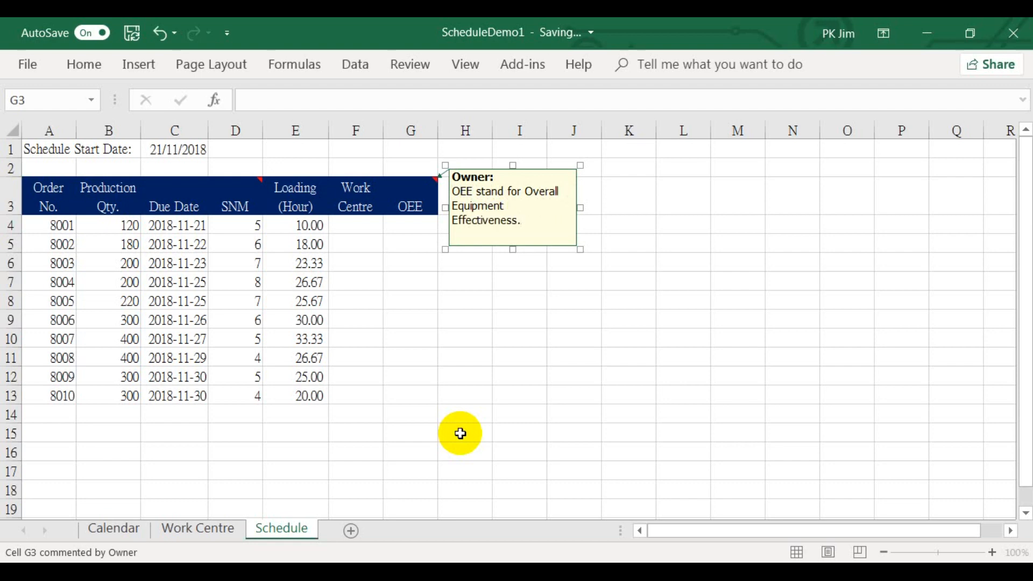
pyautogui.write(' Unit is percentage')
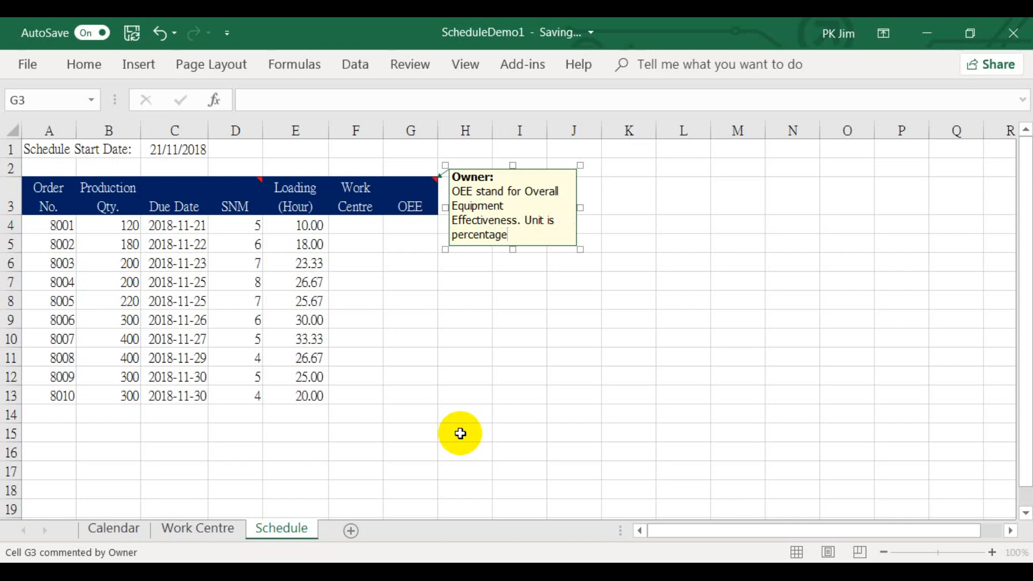
pyautogui.press('Return')
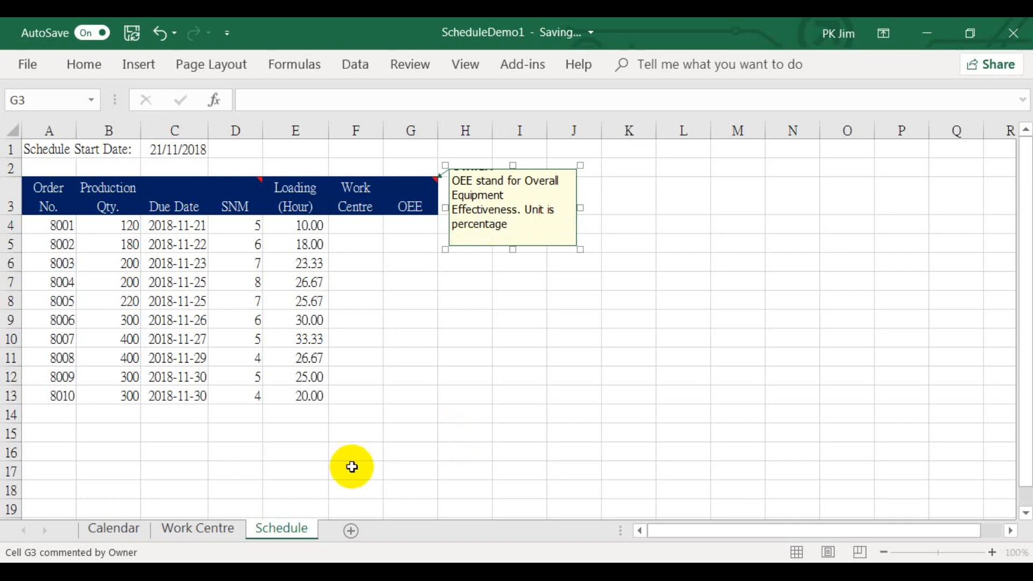
# Assign work centre 1 to order 8001 in cell F4
pyautogui.click(345, 228)
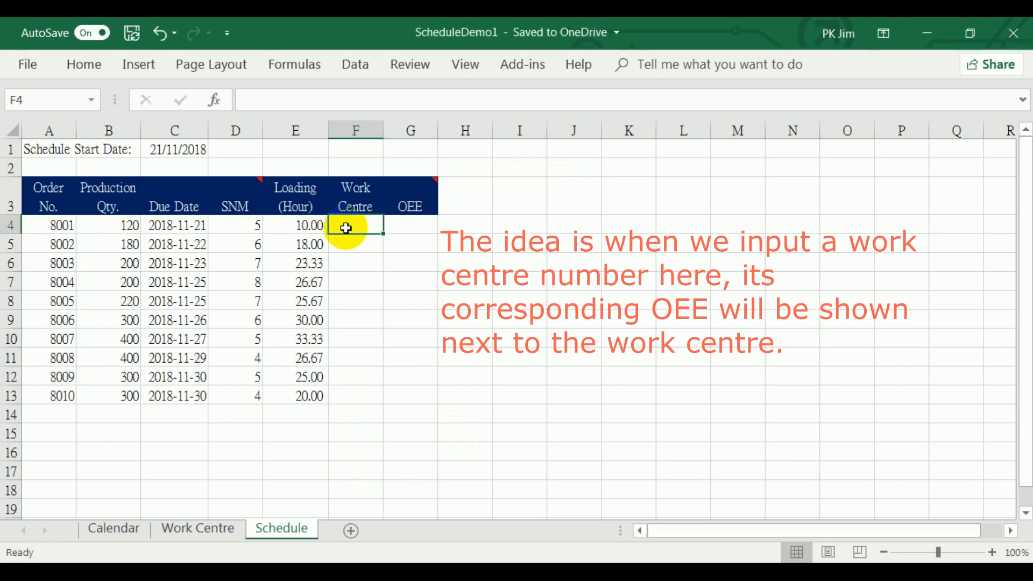
pyautogui.write('1')
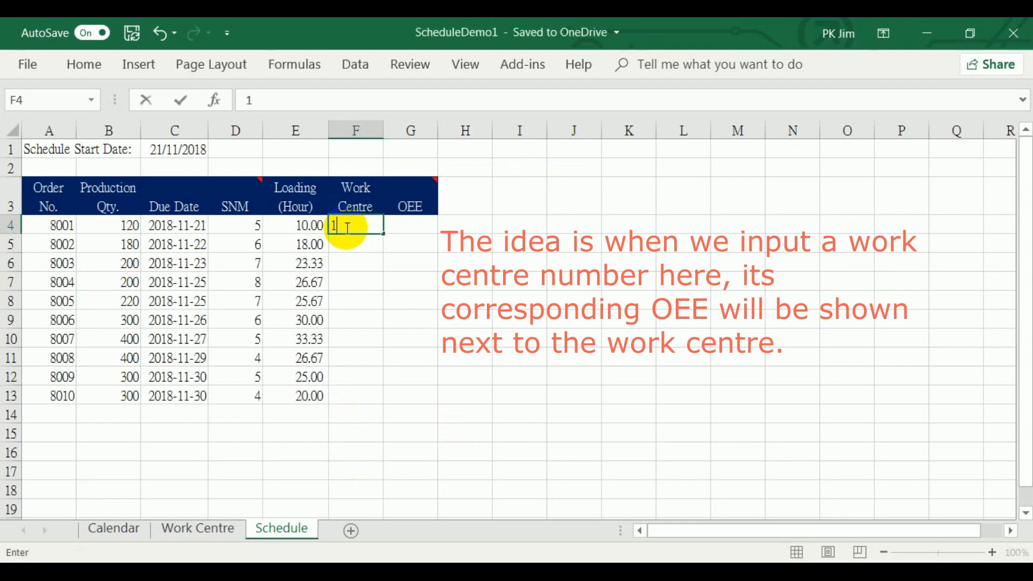
pyautogui.click(415, 226)
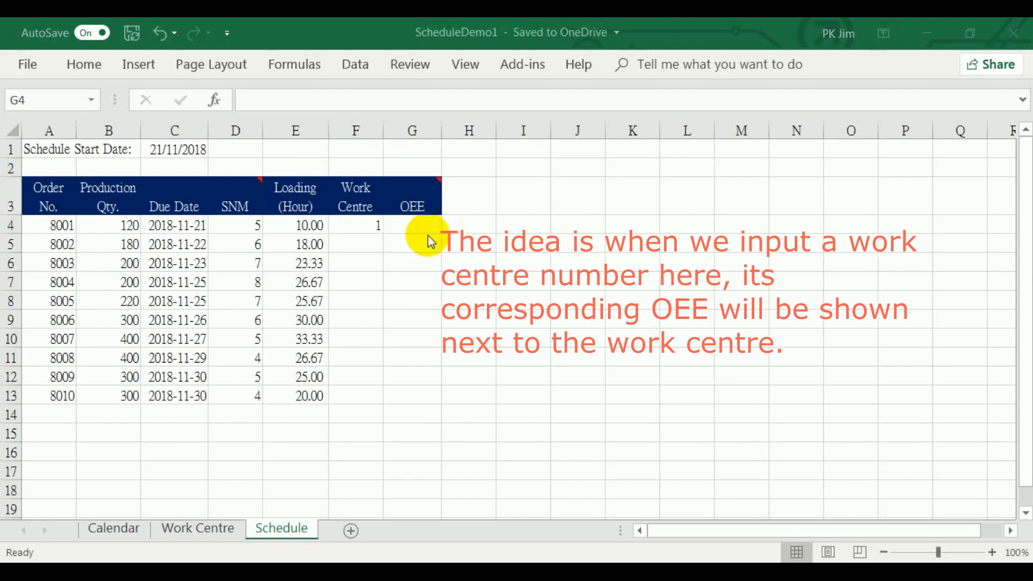
# Look up the OEE in G4 with =VLOOKUP(F4,Work_Centre,2,FALSE) and fill the formula down to G13
pyautogui.click(409, 222)
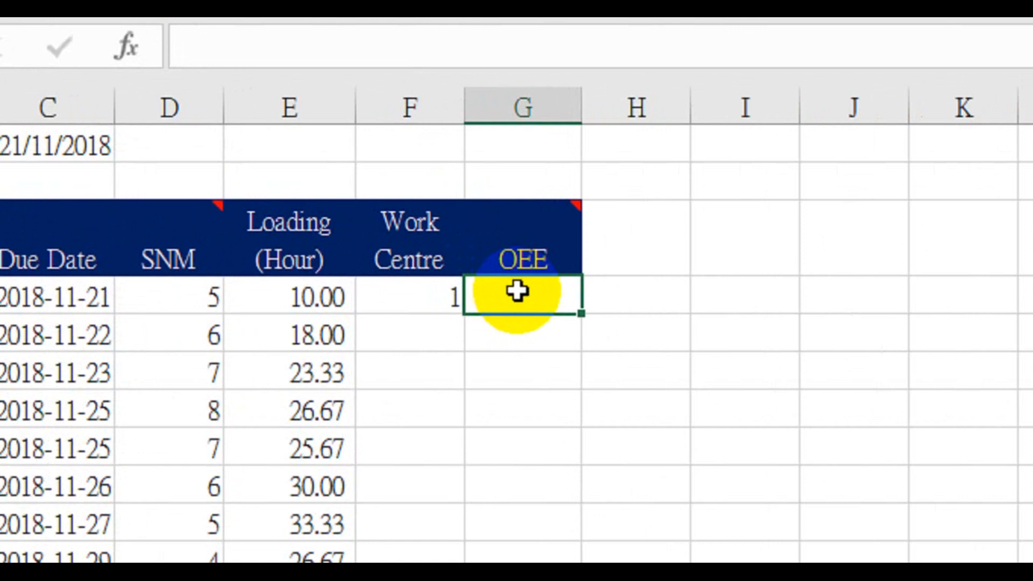
pyautogui.write('=')
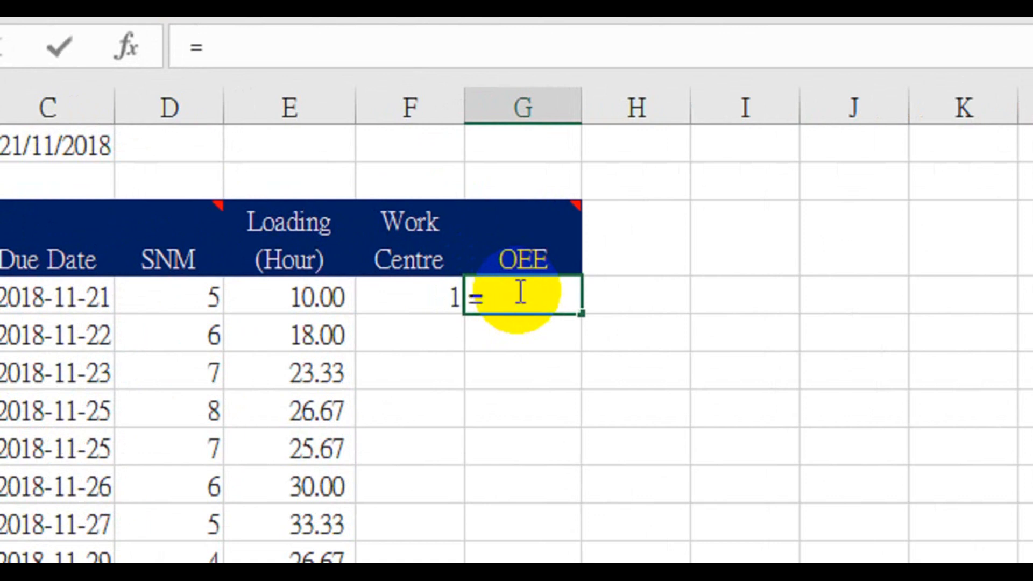
pyautogui.write('vloo')
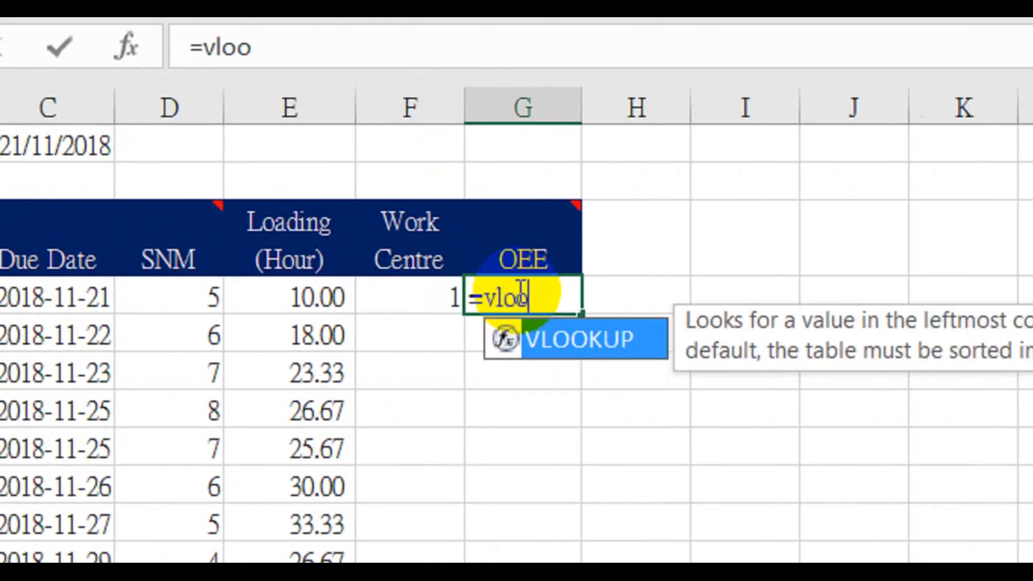
pyautogui.write('kup(')
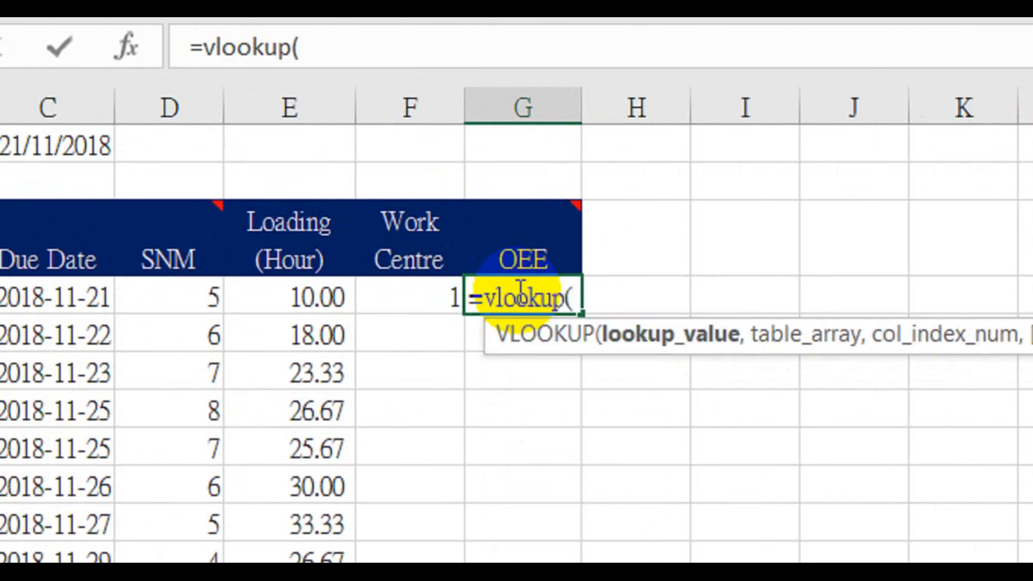
pyautogui.click(391, 304)
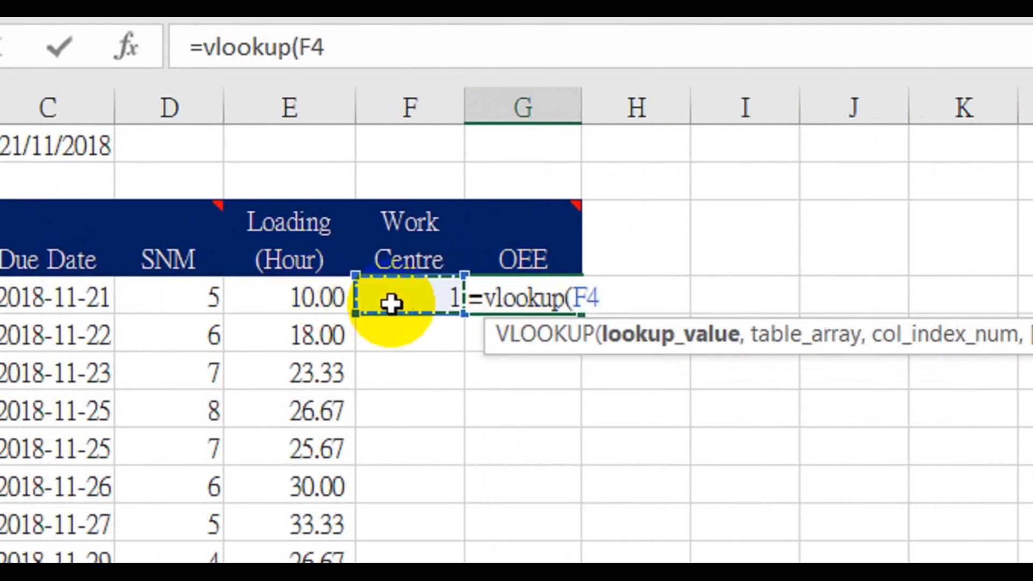
pyautogui.write(',work')
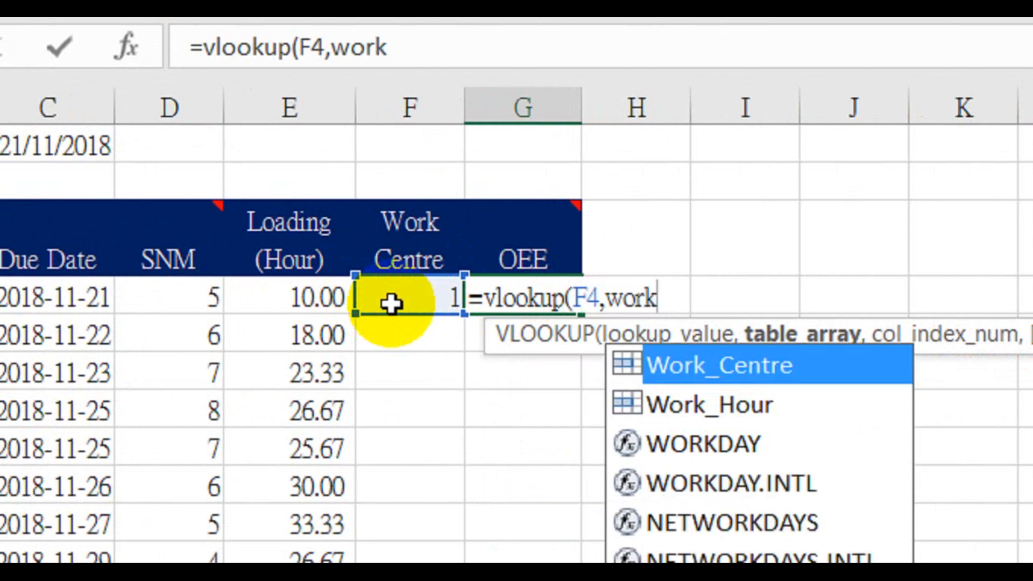
pyautogui.doubleClick(739, 367)
pyautogui.write(',2')
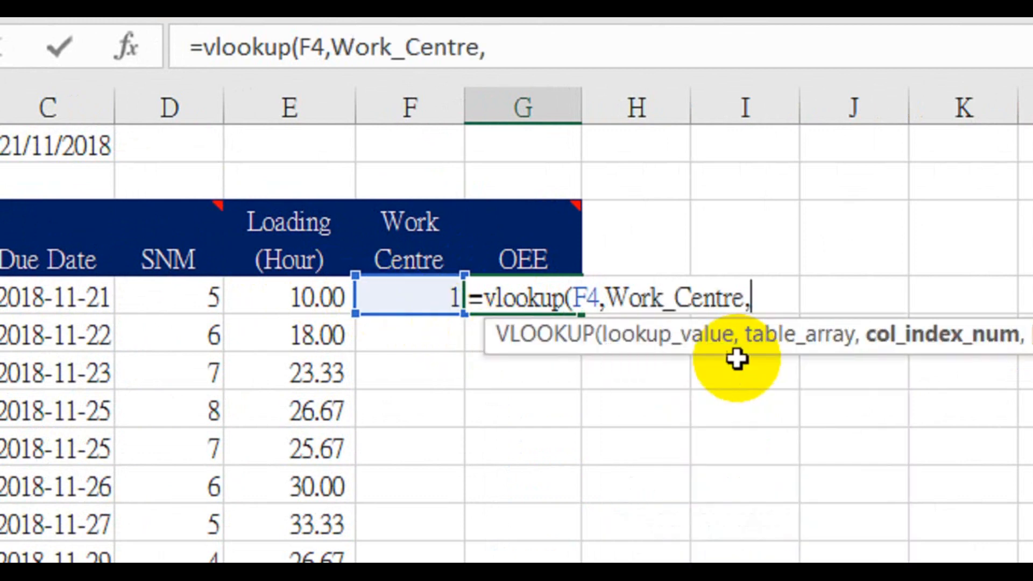
pyautogui.write(',F')
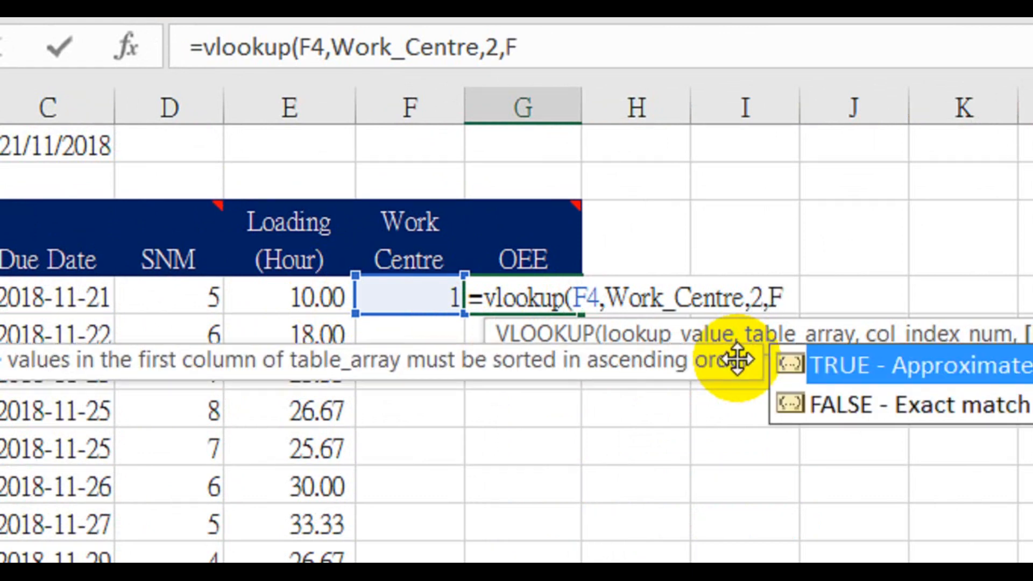
pyautogui.click(824, 407)
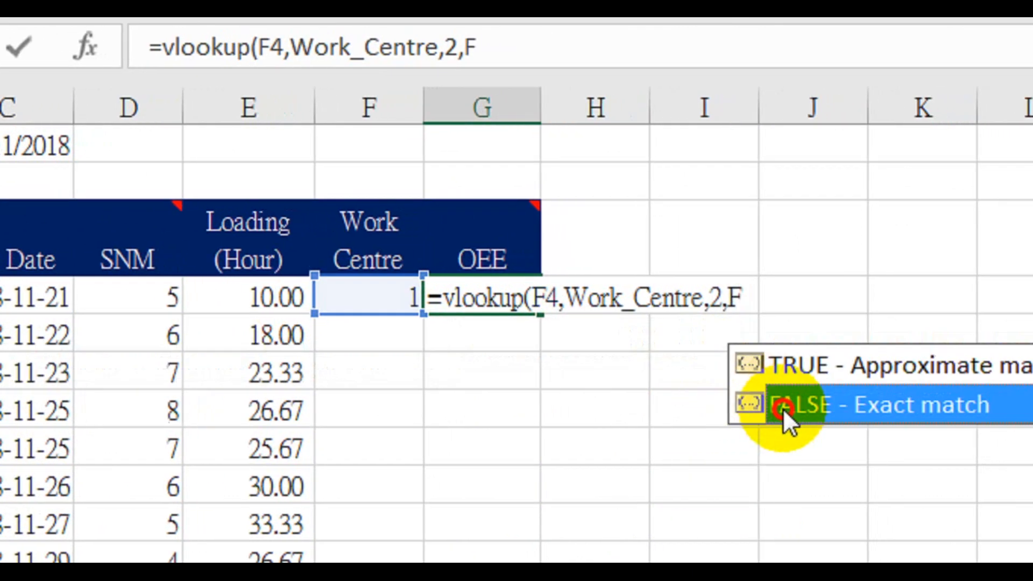
pyautogui.doubleClick(785, 411)
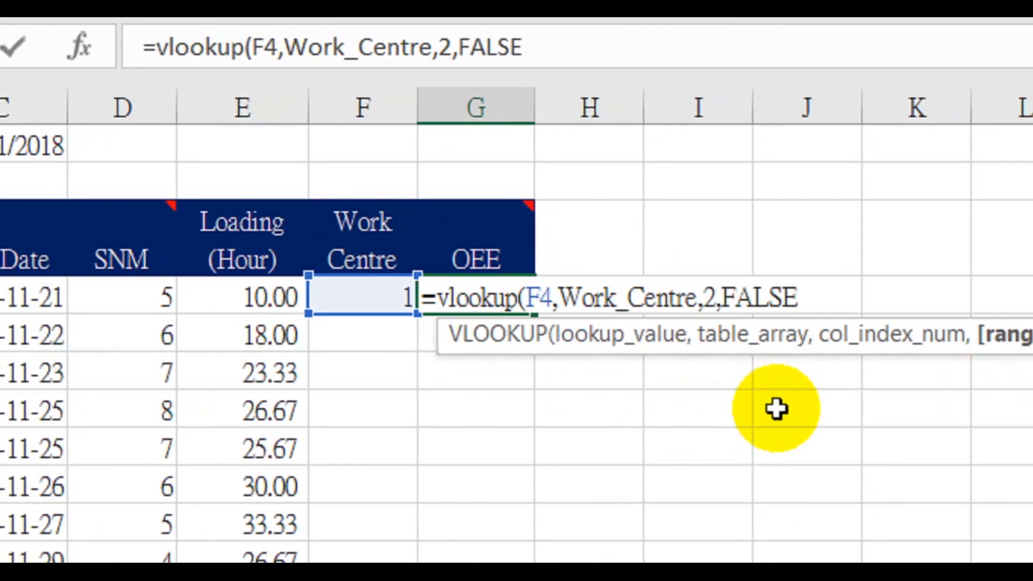
pyautogui.write(')')
pyautogui.press('Return')
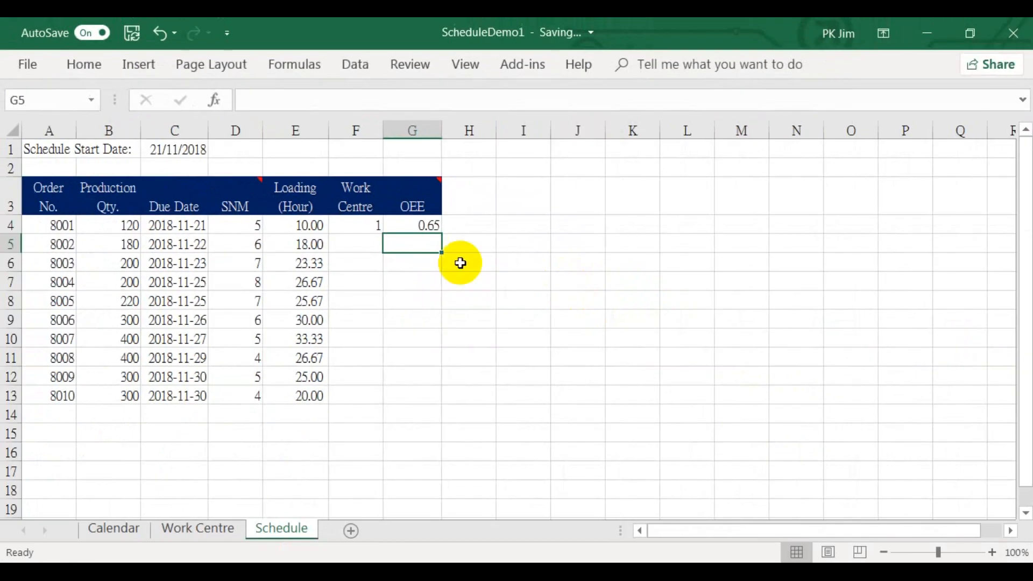
pyautogui.click(396, 227)
pyautogui.moveTo(444, 234); pyautogui.dragTo(437, 399)
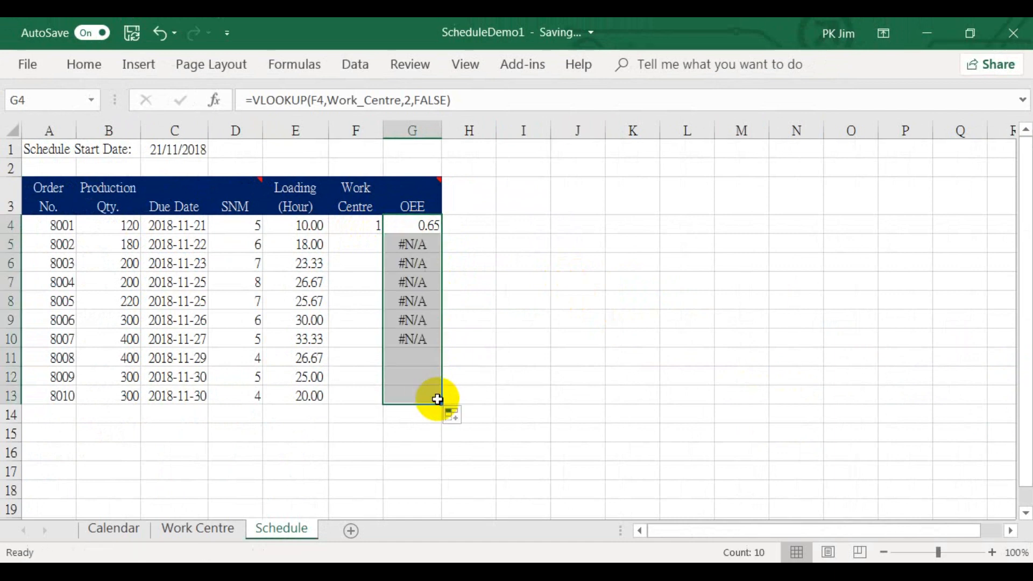
# Assign work centres 2, 3, 4 and 5 to orders 8002 through 8005 in cells F5:F8
pyautogui.click(365, 242)
pyautogui.write('2')
pyautogui.press('Return')
pyautogui.write('3')
pyautogui.press('Return')
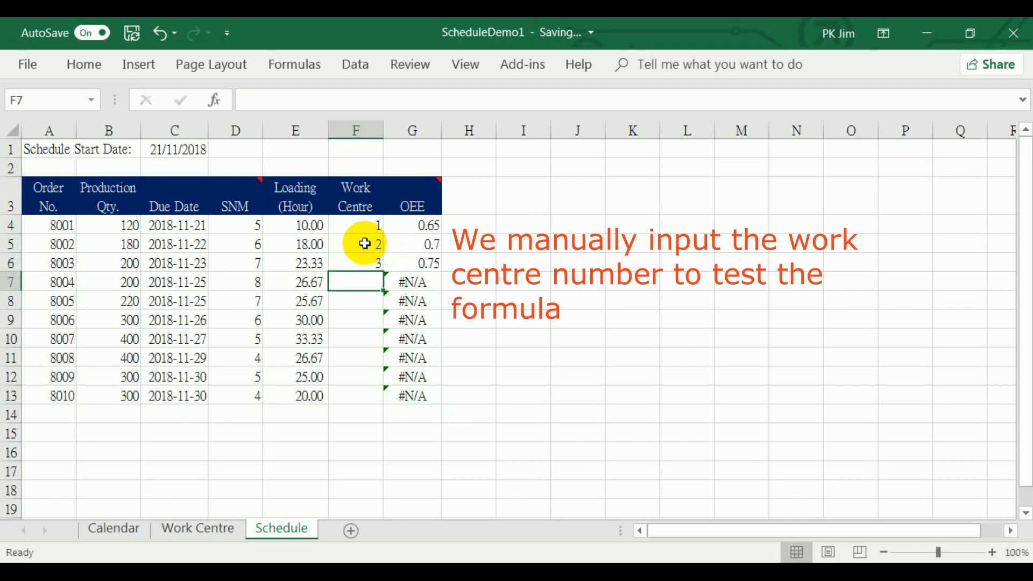
pyautogui.write('4')
pyautogui.press('Return')
pyautogui.write('5')
pyautogui.press('Return')
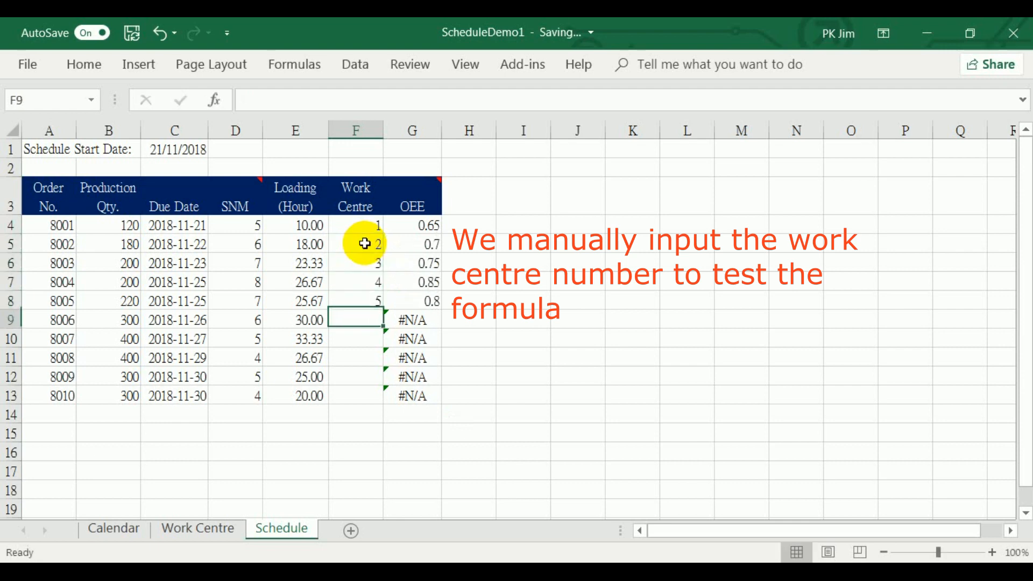
# Assign work centres 1, 2, 3, 4 and 5 to orders 8006 through 8010 in cells F9:F13
pyautogui.write('1')
pyautogui.press('Return')
pyautogui.write('2')
pyautogui.press('Return')
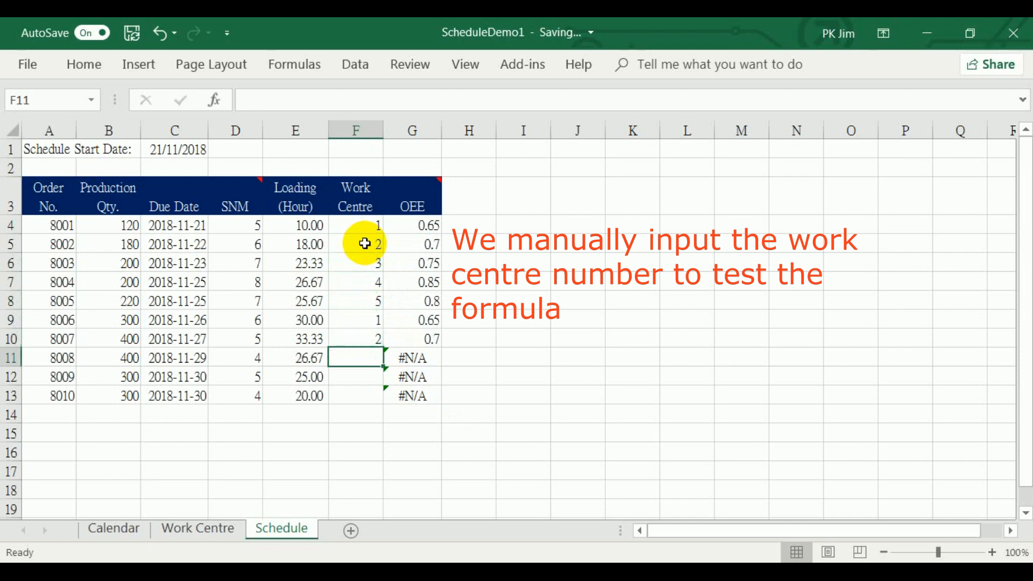
pyautogui.write('3')
pyautogui.press('Return')
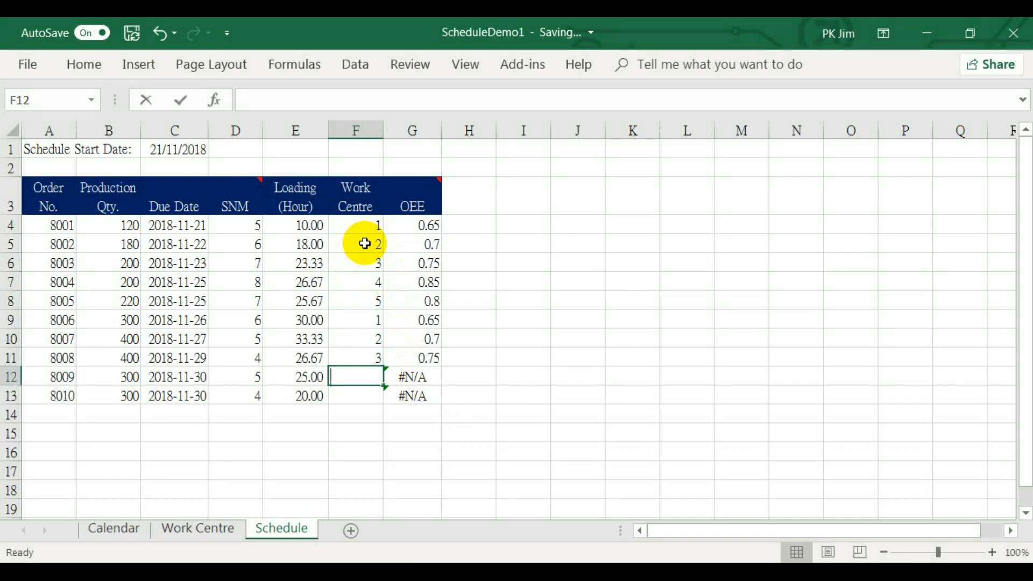
pyautogui.write('4')
pyautogui.press('Return')
pyautogui.write('5')
pyautogui.press('Return')
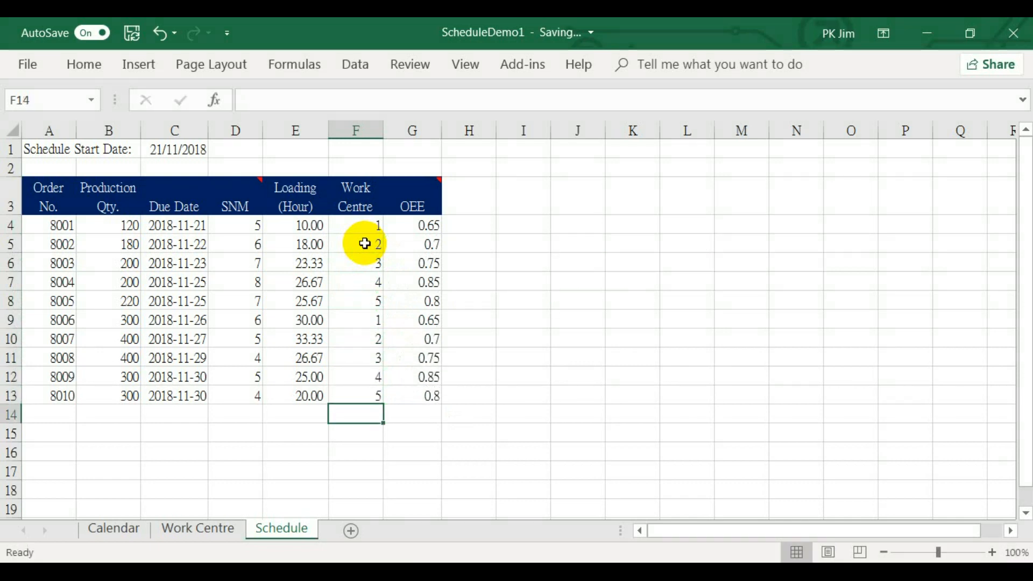